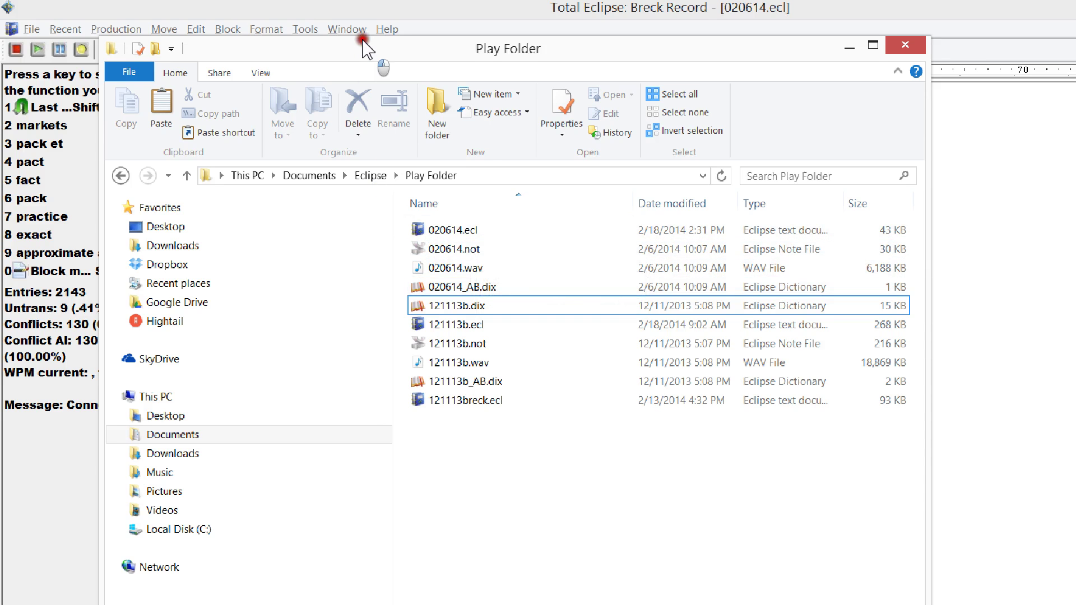
- Move the Play Folder Explorer window down and right over Total Eclipse
{"action": "left_click_drag", "start_coordinate": [372, 41], "coordinate": [432, 78]}
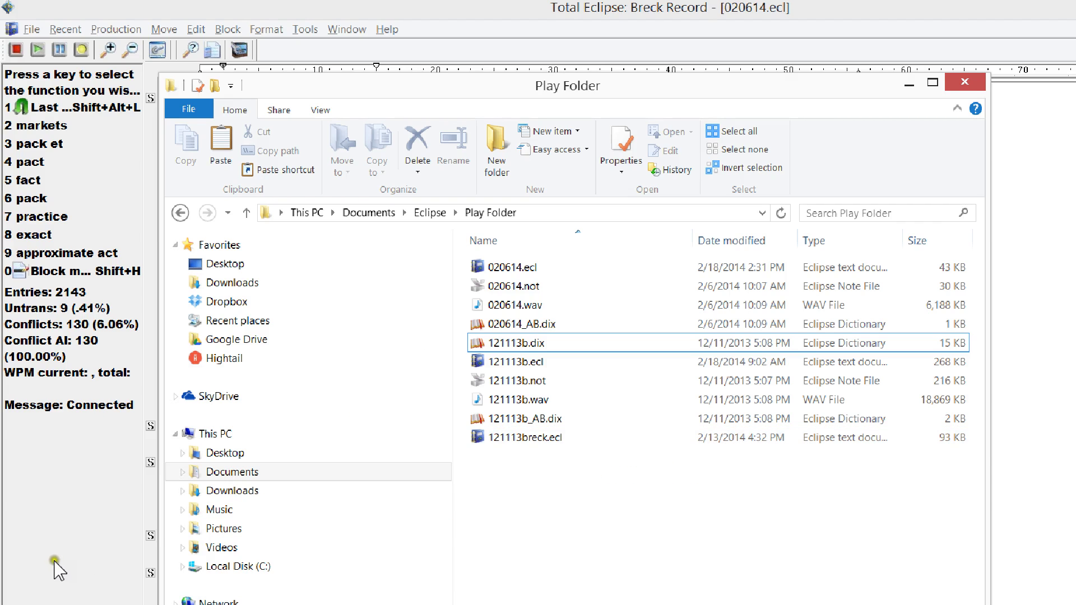
- Play the 020614 audio starting from 'Exhibit' on line 25 of the Guilty Plea transcript
{"action": "left_click", "coordinate": [32, 555]}
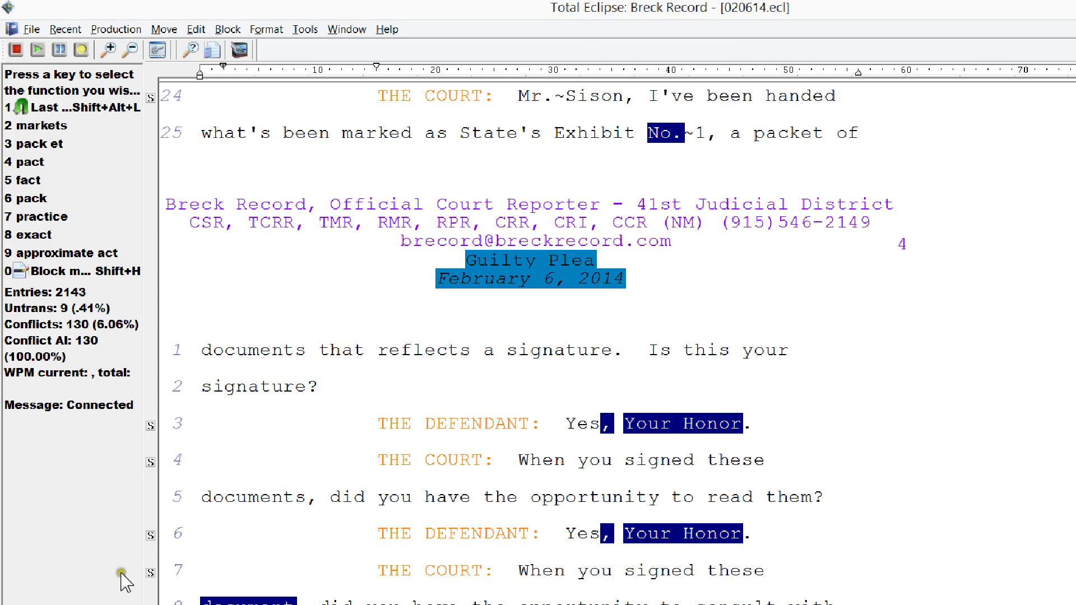
{"action": "left_click", "coordinate": [104, 593]}
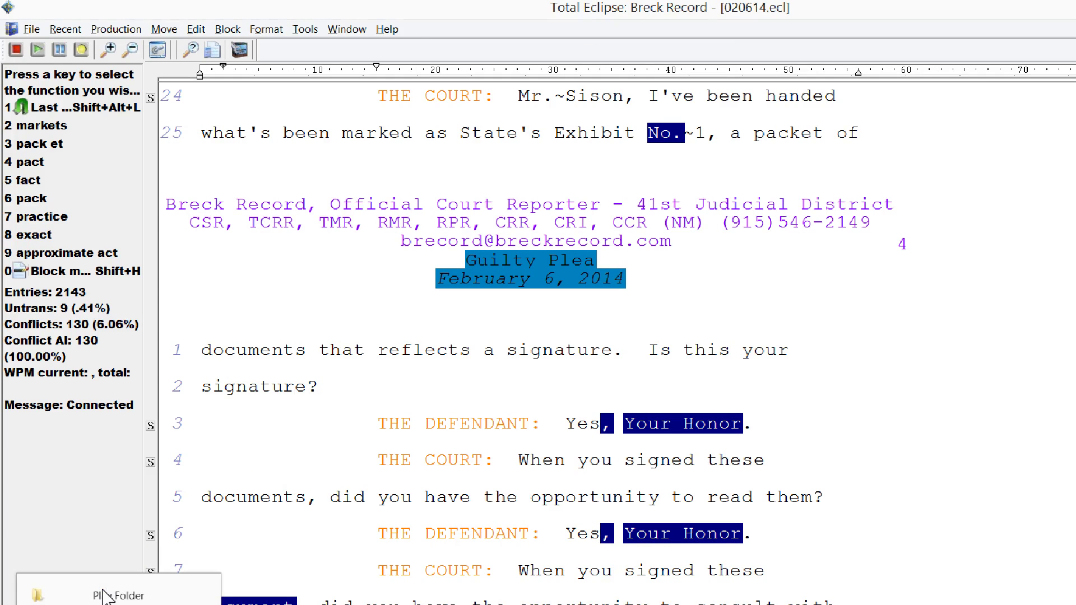
{"action": "left_click", "coordinate": [103, 596]}
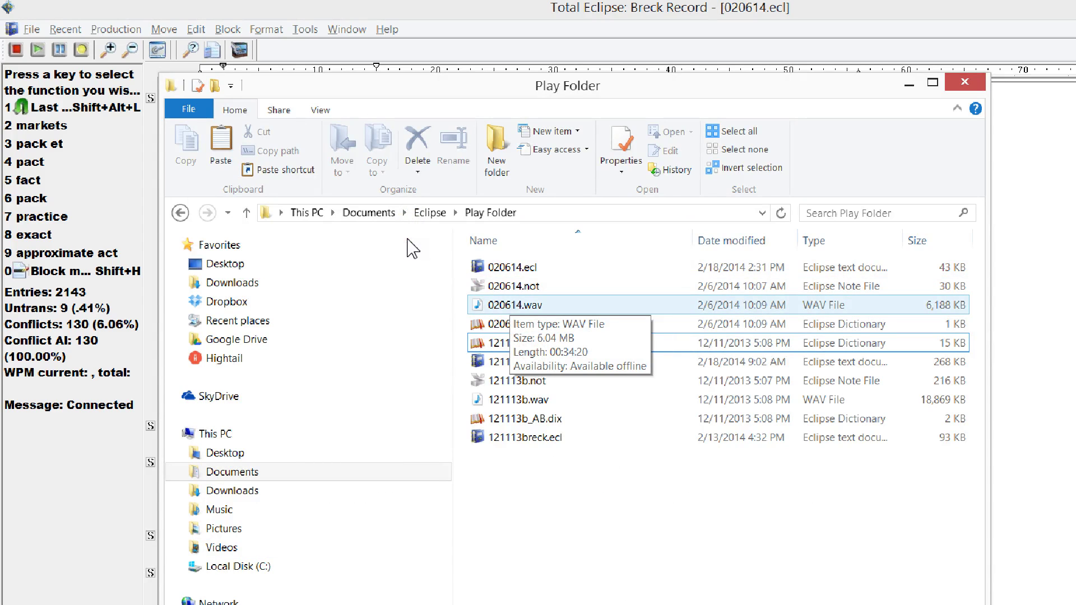
{"action": "left_click", "coordinate": [28, 557]}
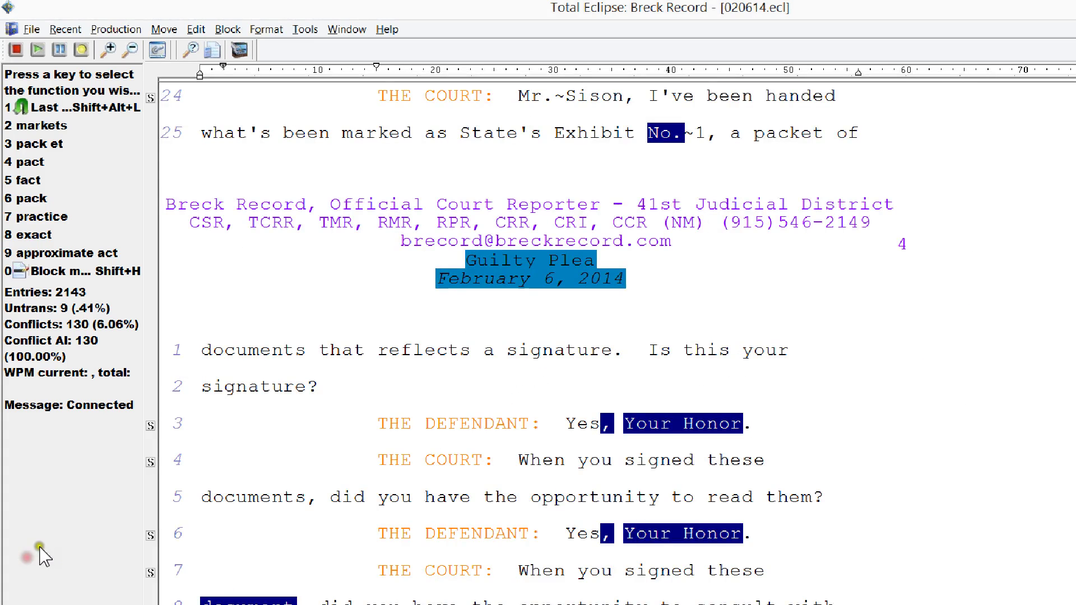
{"action": "left_click", "coordinate": [479, 111]}
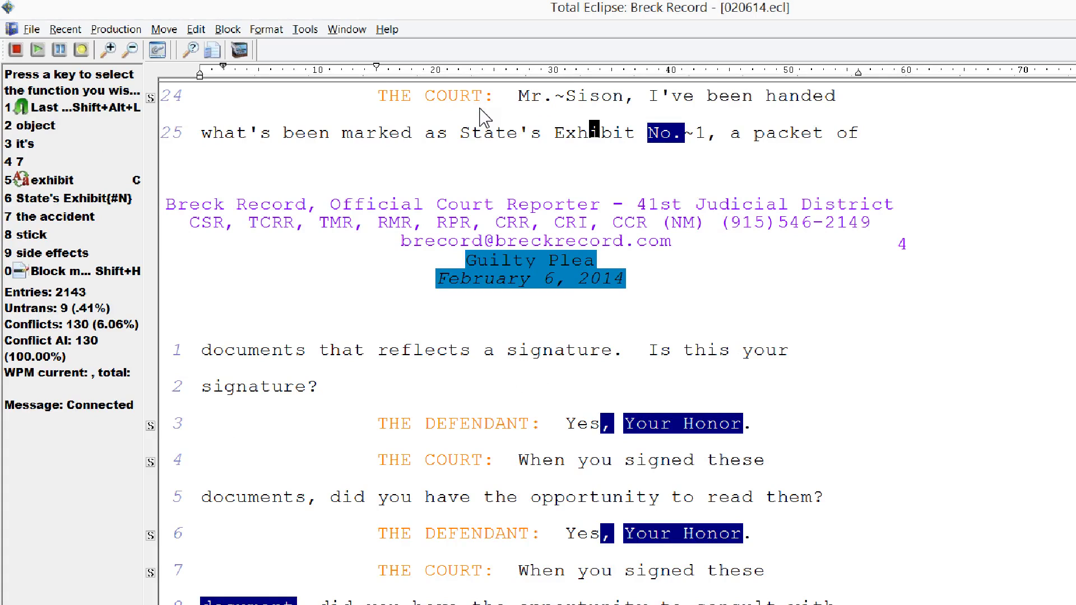
{"action": "key", "text": "alt+p"}
{"action": "key", "text": "alt+p"}
{"action": "left_click", "coordinate": [304, 430]}
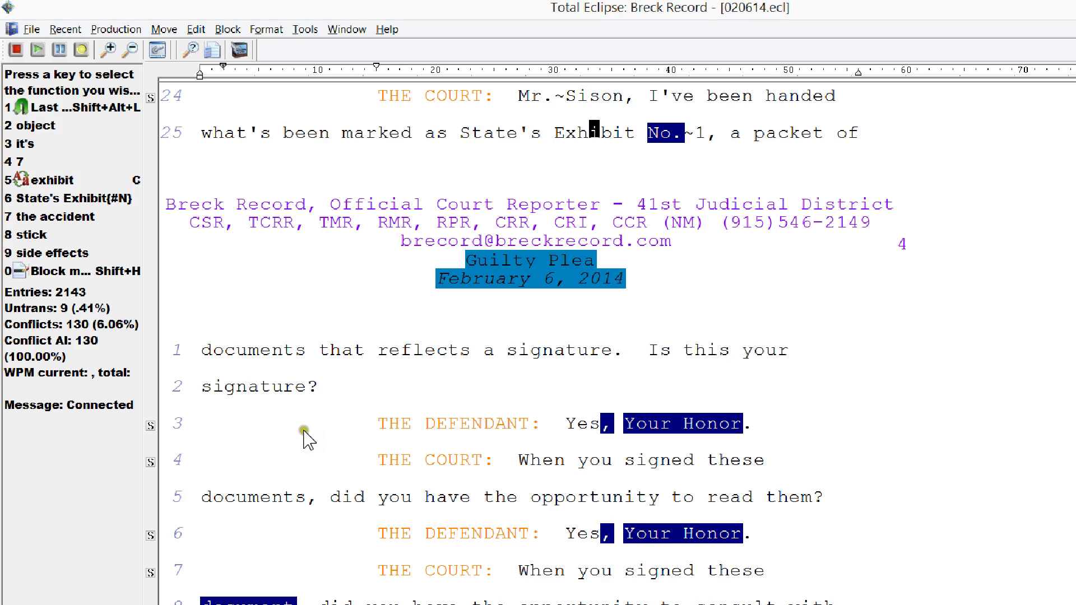
- Open 121113b.ecl from Recent and scroll past the caption and index to page 4
{"action": "left_click", "coordinate": [80, 557]}
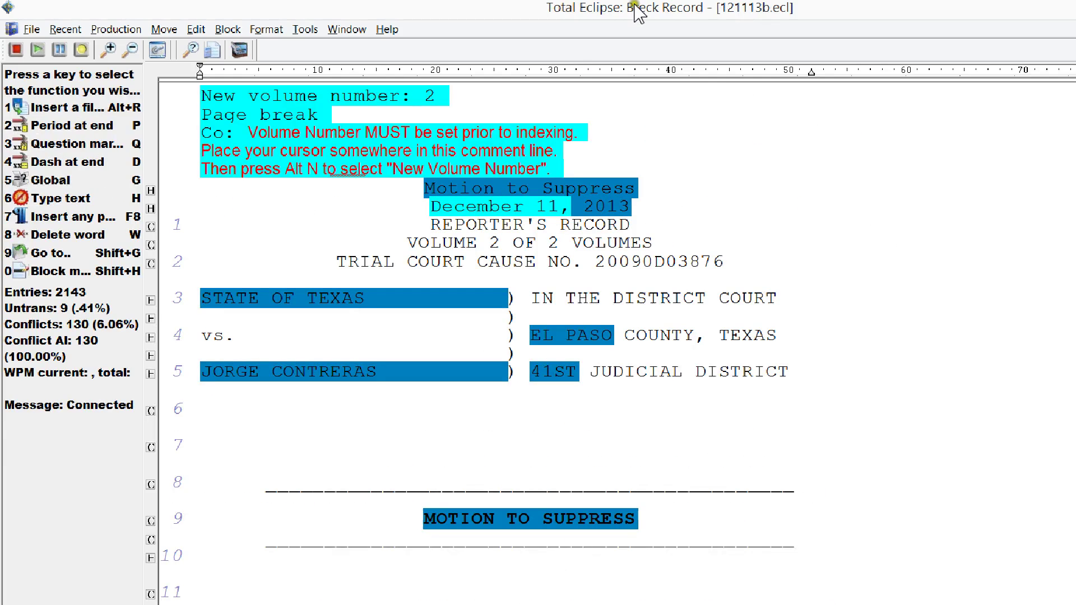
{"action": "left_click", "coordinate": [599, 359]}
{"action": "scroll", "coordinate": [616, 365], "scroll_direction": "down", "scroll_amount": 20}
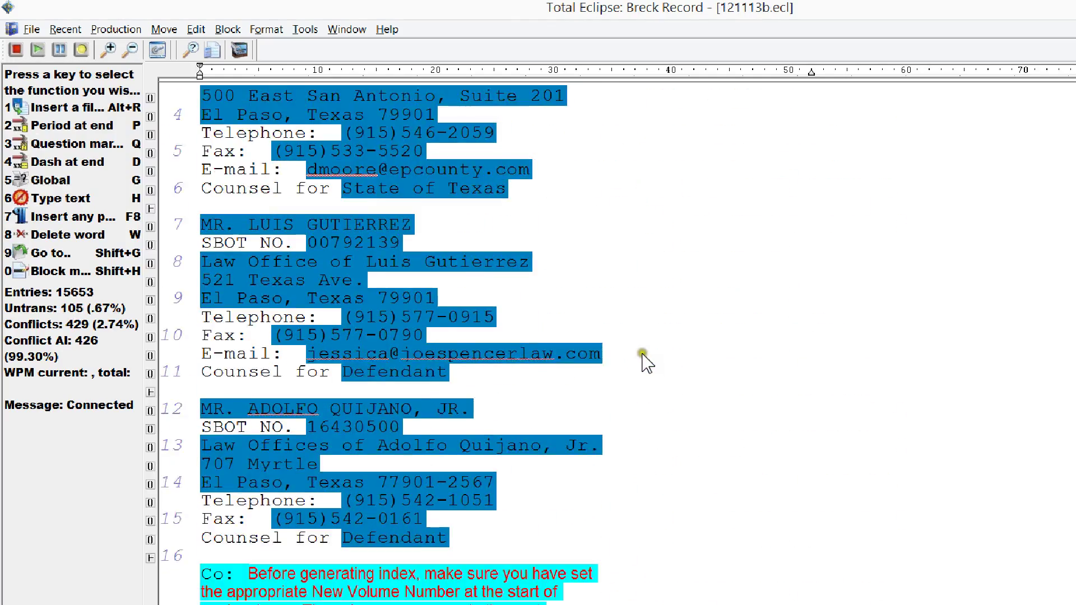
{"action": "scroll", "coordinate": [648, 359], "scroll_direction": "down", "scroll_amount": 12}
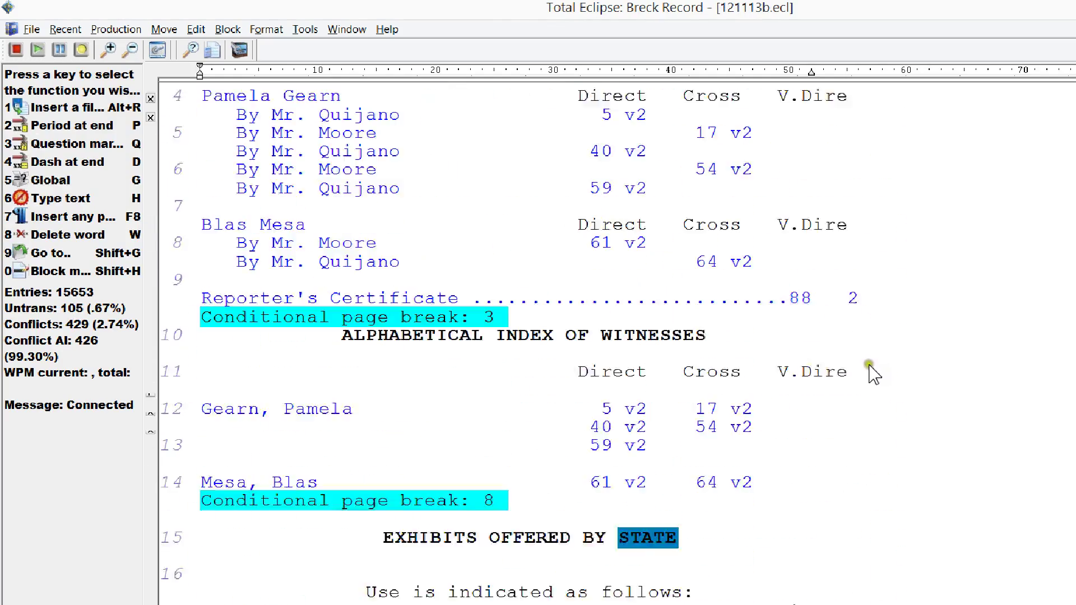
{"action": "scroll", "coordinate": [777, 367], "scroll_direction": "down", "scroll_amount": 3}
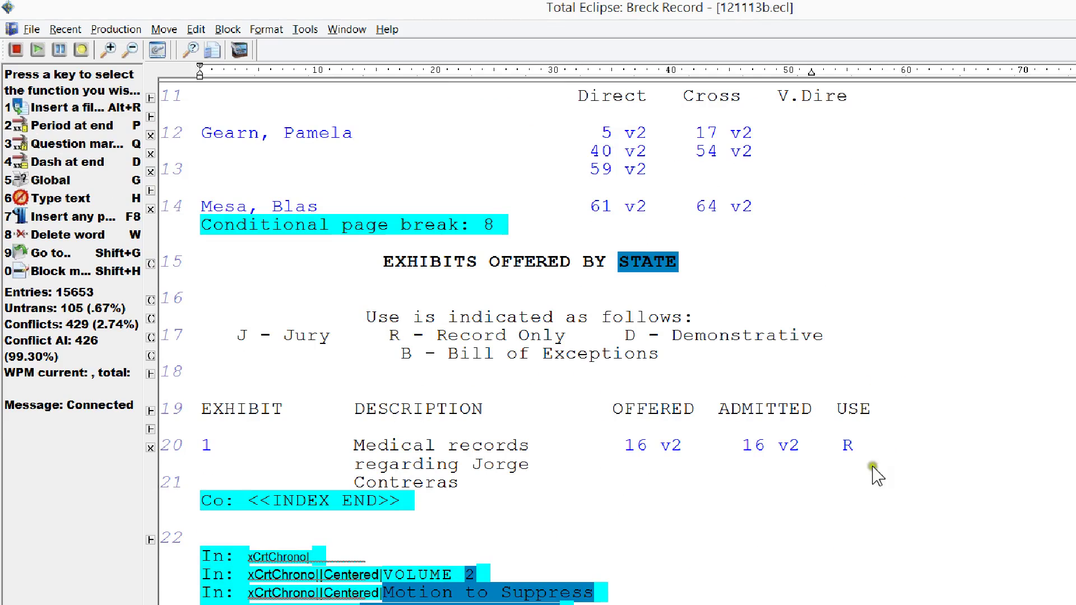
{"action": "scroll", "coordinate": [687, 474], "scroll_direction": "down", "scroll_amount": 10}
{"action": "scroll", "coordinate": [687, 474], "scroll_direction": "down", "scroll_amount": 8}
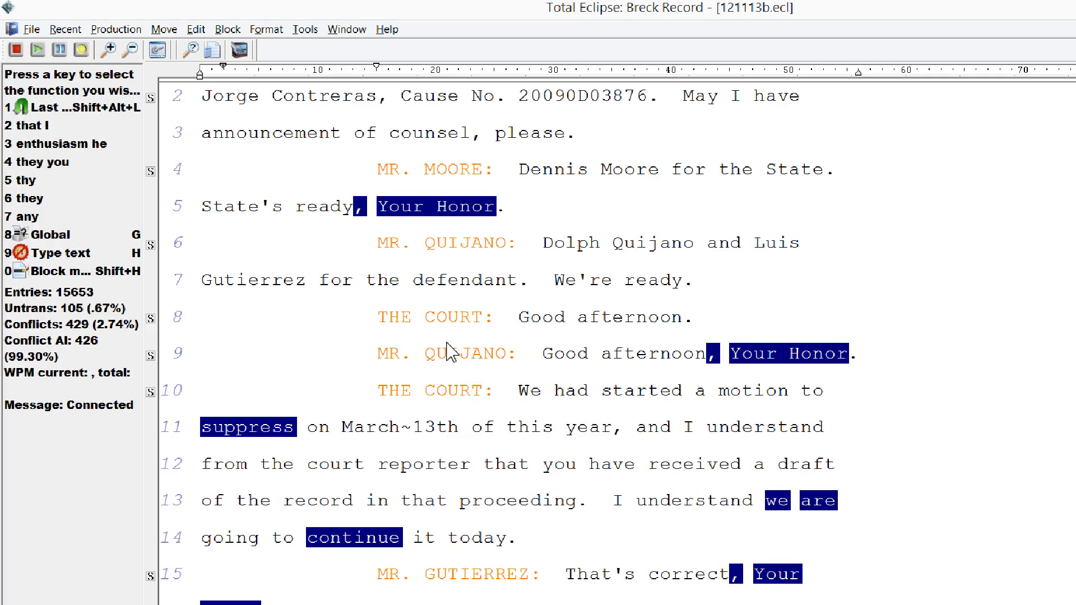
- Start 121113b playback and check the alternatives for 'started' and 'had' on line 10
{"action": "key", "text": "ctrl+alt+p"}
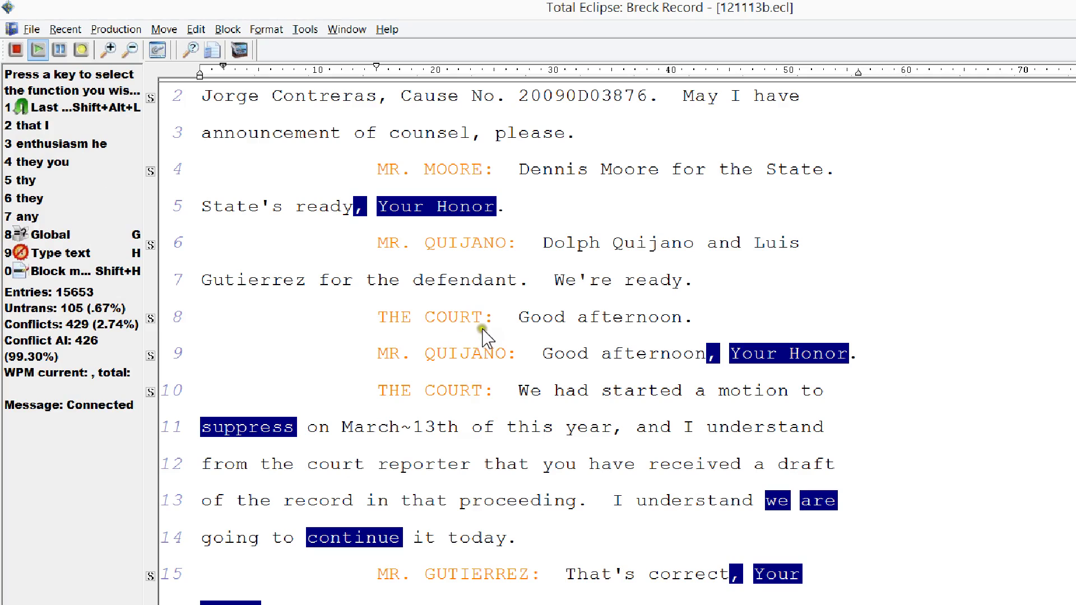
{"action": "left_click", "coordinate": [498, 316]}
{"action": "key", "text": "F12"}
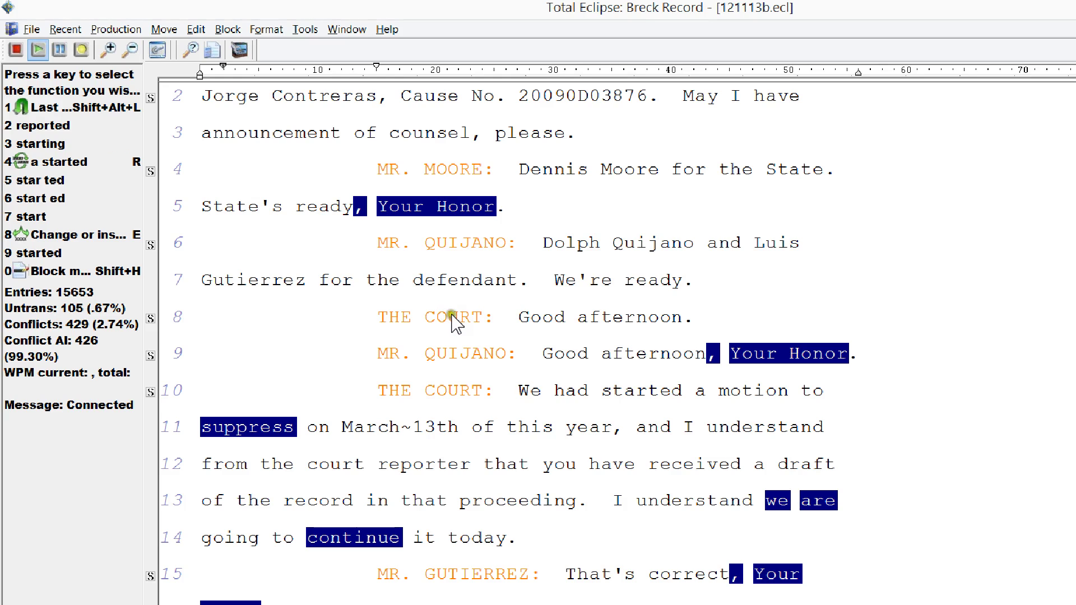
{"action": "key", "text": "ctrl+Left"}
{"action": "key", "text": "F12"}
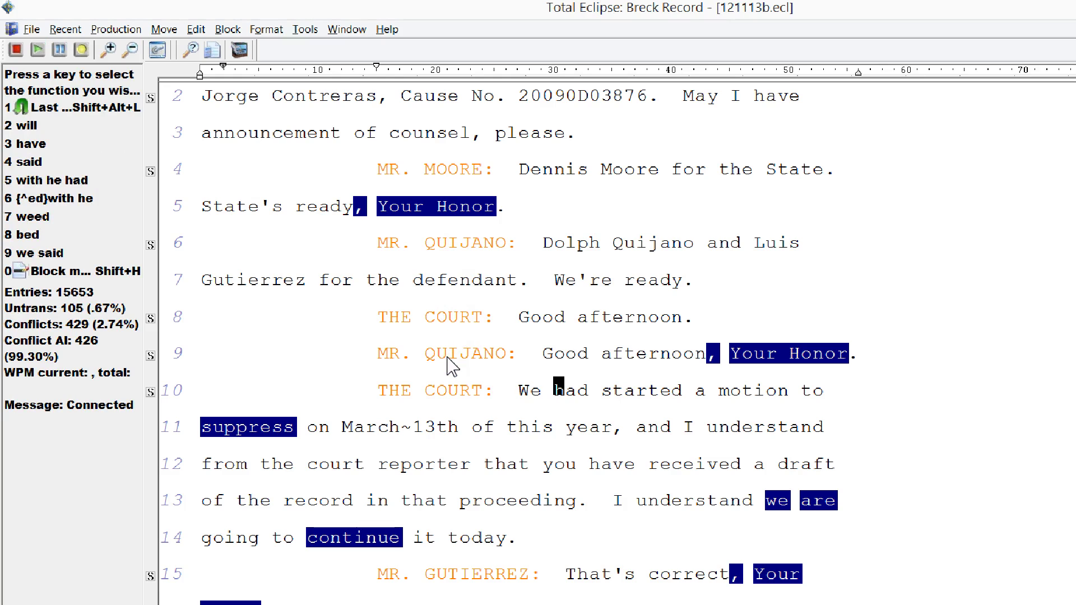
- Delete the WAV=020614 job variable, add a witness name variable, and restart playback
{"action": "key", "text": "ctrl+j"}
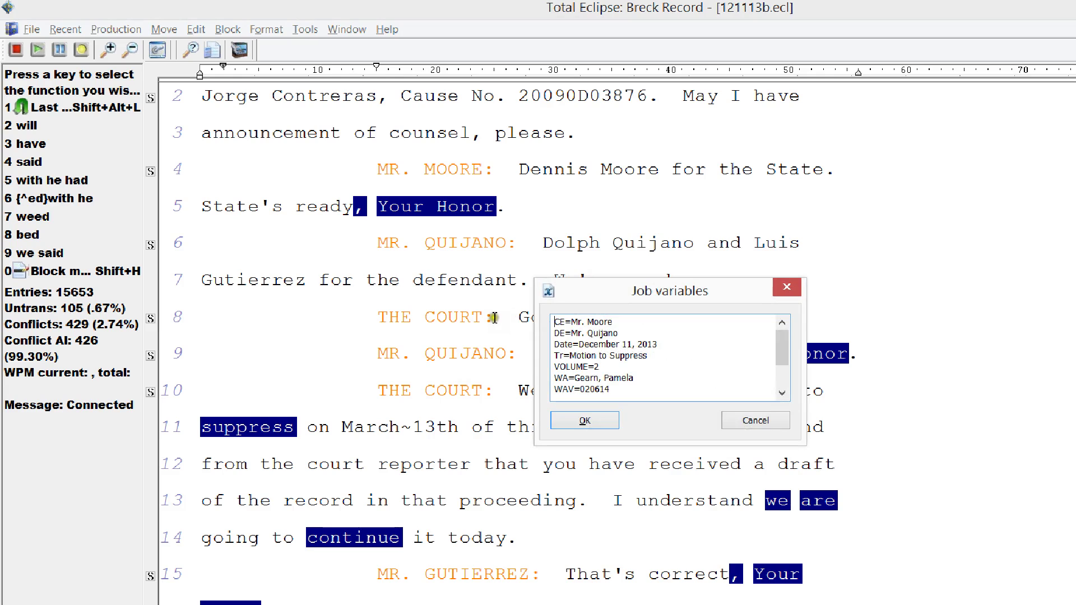
{"action": "key", "text": "BackSpace"}
{"action": "key", "text": "BackSpace"}
{"action": "key", "text": "BackSpace"}
{"action": "key", "text": "BackSpace"}
{"action": "key", "text": "BackSpace"}
{"action": "key", "text": "BackSpace"}
{"action": "key", "text": "BackSpace"}
{"action": "key", "text": "Up"}
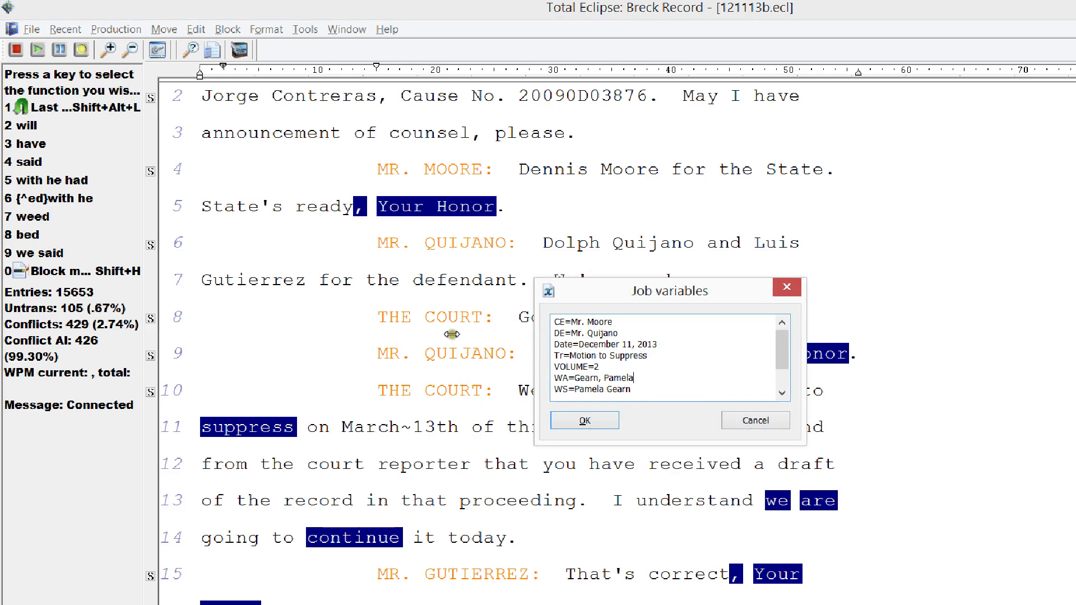
{"action": "key", "text": "Return"}
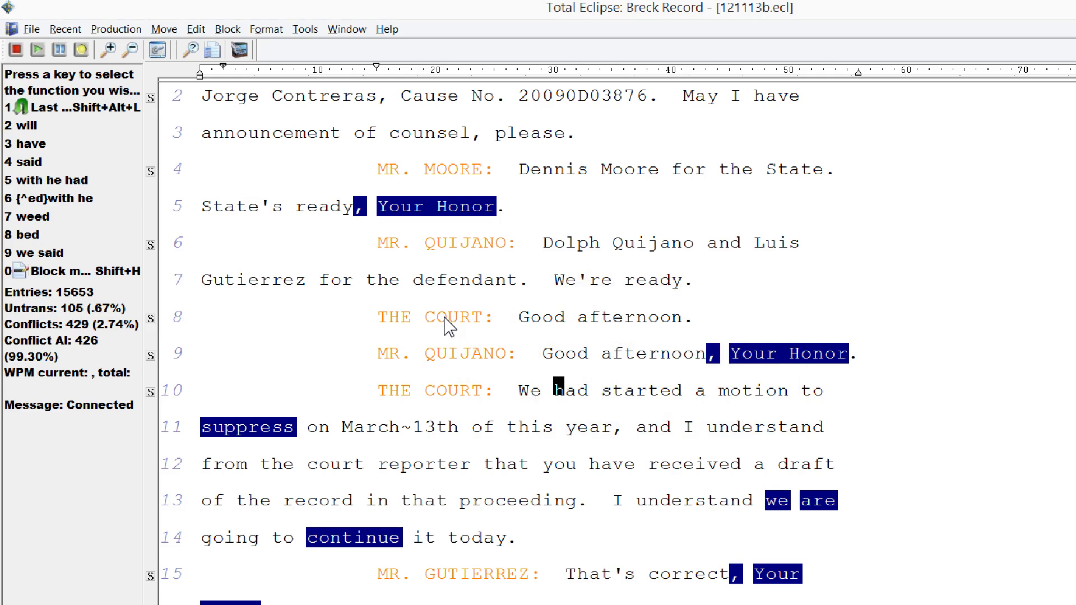
{"action": "key", "text": "F5"}
{"action": "key", "text": "F5"}
{"action": "left_click", "coordinate": [141, 563]}
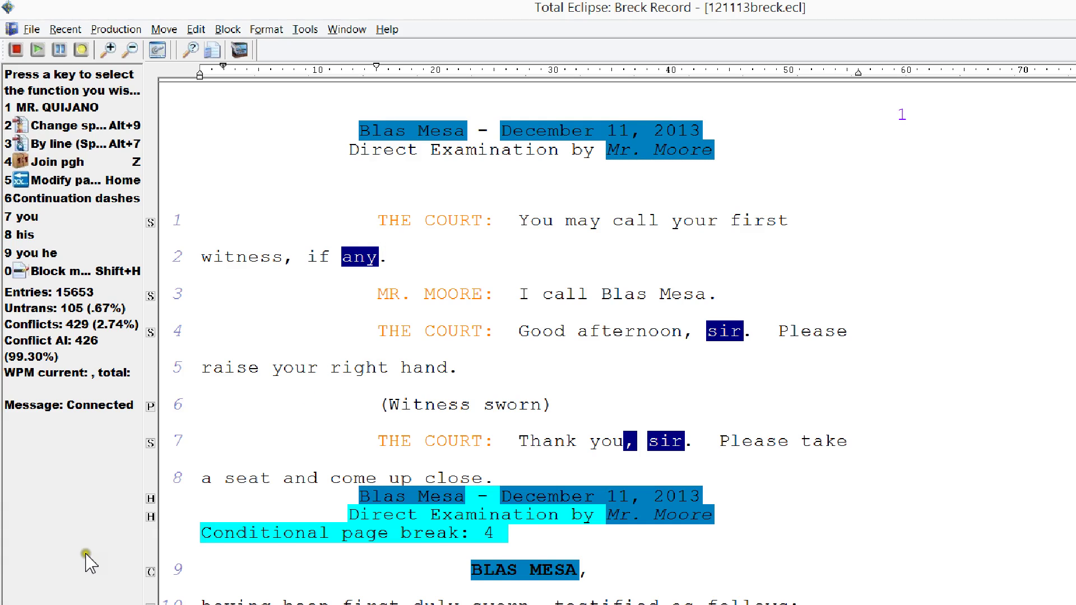
- Search 121113b.ecl for the second witness's name, matching anywhere in words
{"action": "key", "text": "ctrl+Tab"}
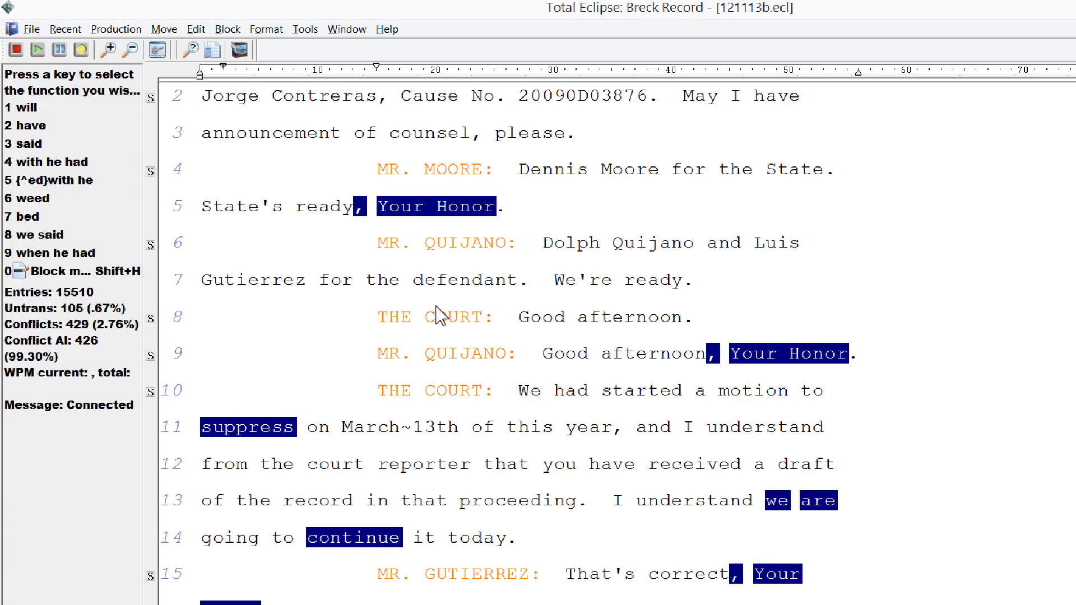
{"action": "key", "text": "ctrl+f"}
{"action": "key", "text": "alt+w"}
{"action": "key", "text": "BackSpace"}
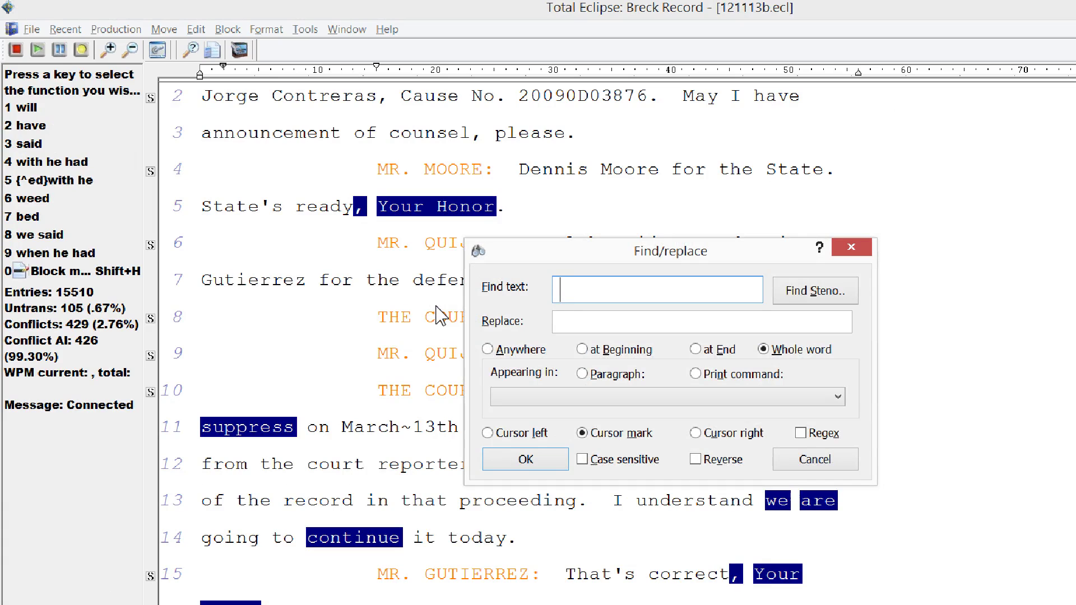
{"action": "key", "text": "alt+c"}
{"action": "key", "text": "BackSpace"}
{"action": "key", "text": "BackSpace"}
{"action": "key", "text": "alt+a"}
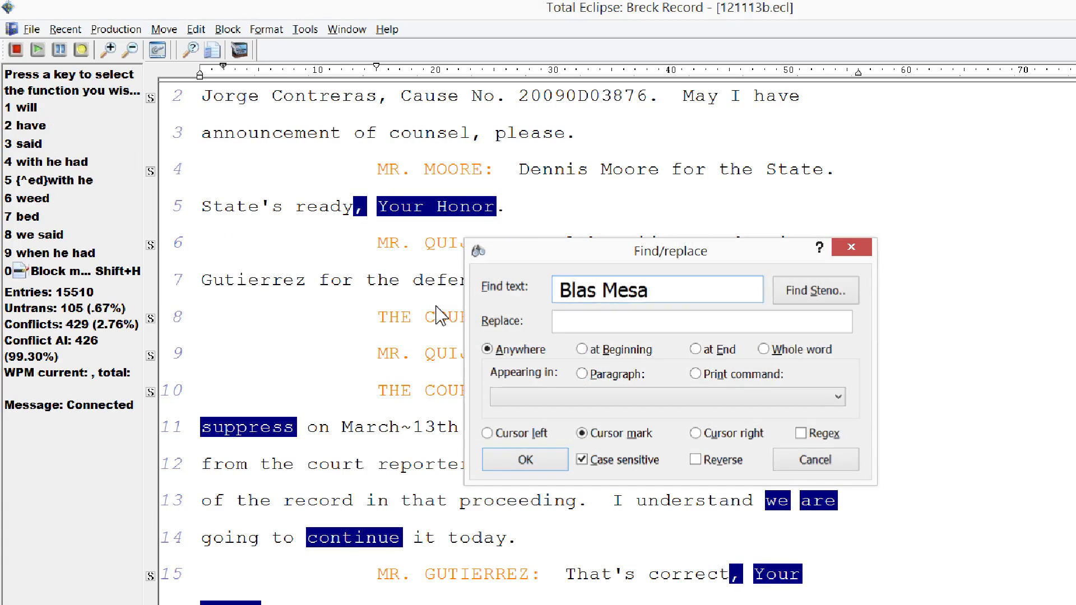
{"action": "key", "text": "Return"}
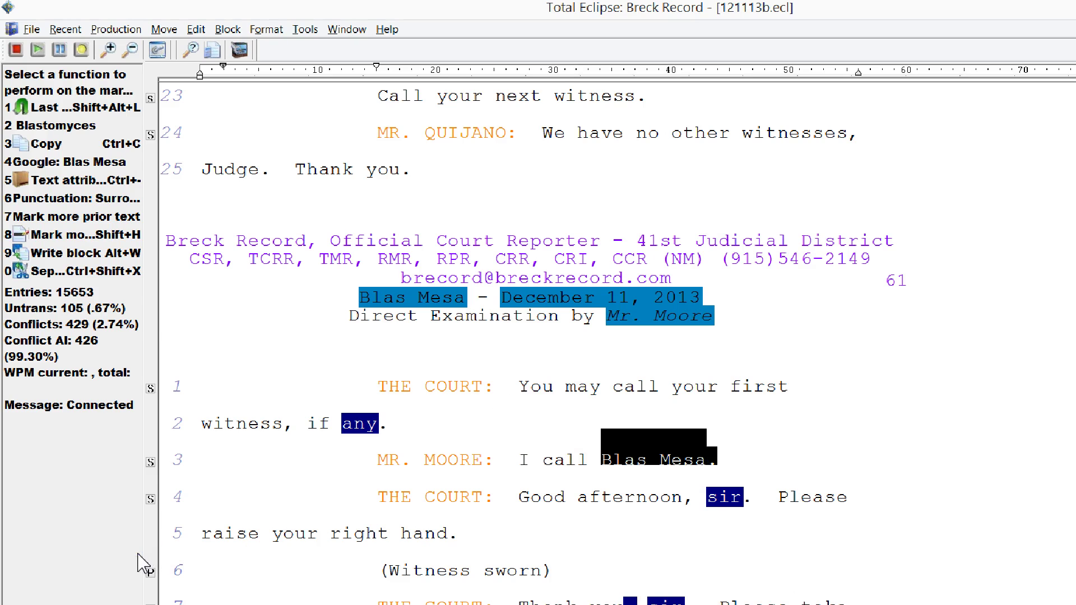
- Review the swearing-in lines in 121113breck.ecl, then bring up the Play Folder
{"action": "key", "text": "ctrl+w"}
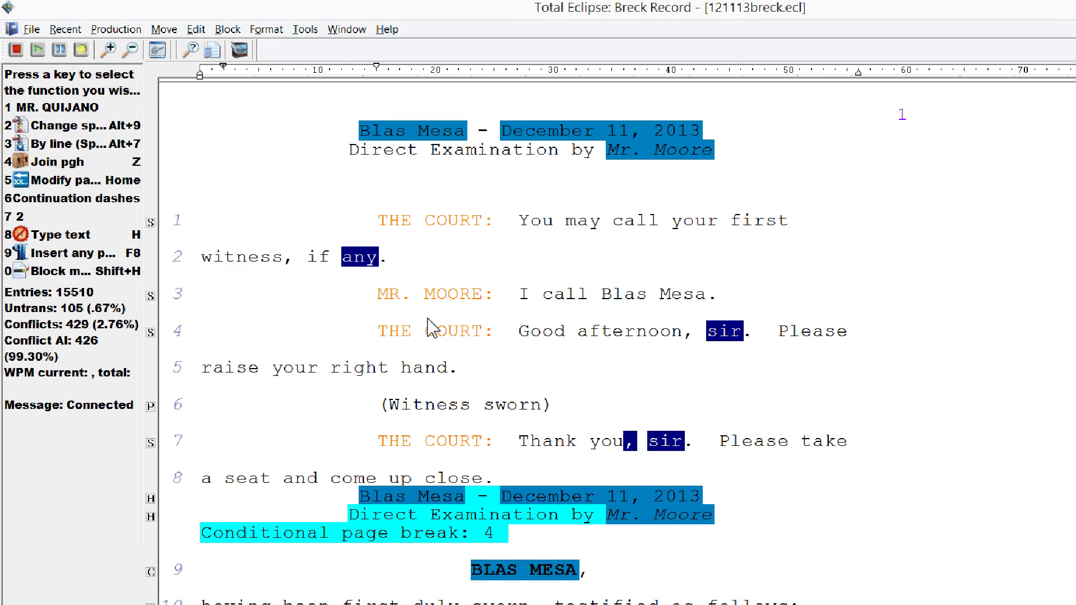
{"action": "key", "text": "Down"}
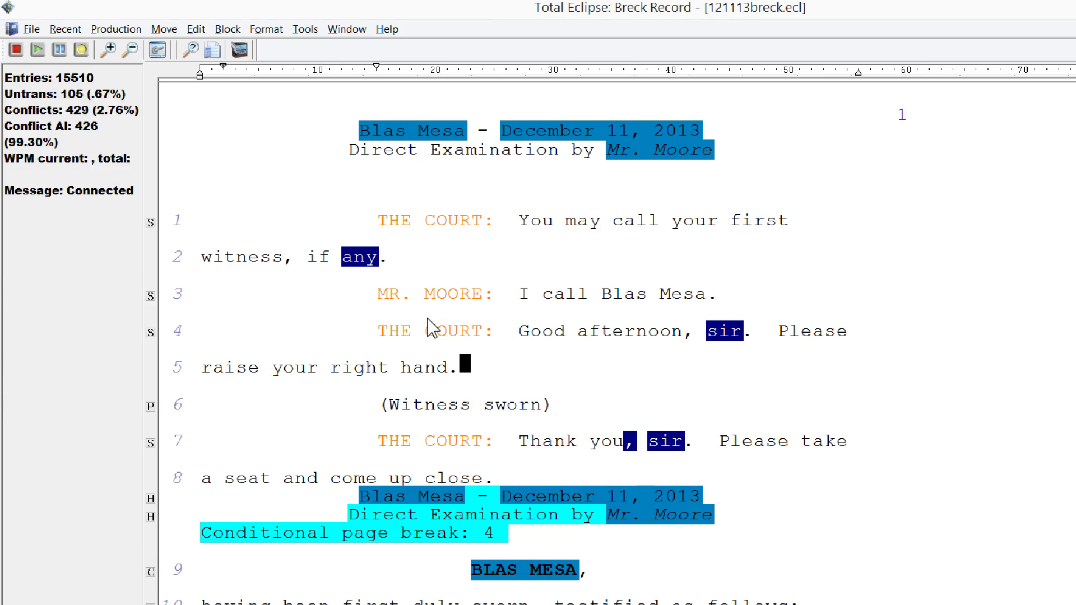
{"action": "key", "text": "Down"}
{"action": "key", "text": "Down"}
{"action": "key", "text": "Up"}
{"action": "key", "text": "Up"}
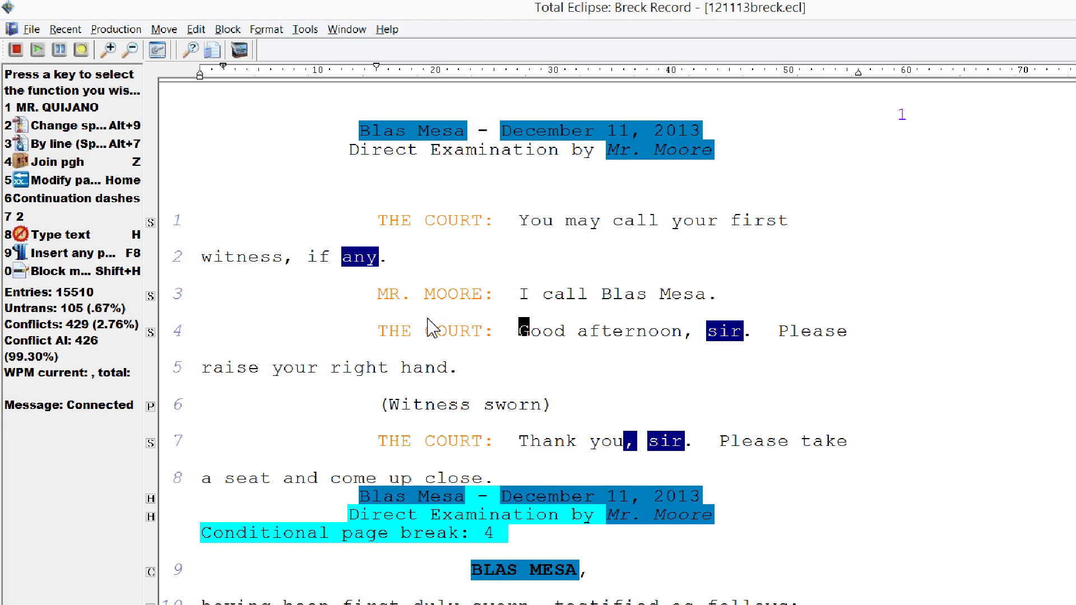
{"action": "left_click", "coordinate": [94, 592]}
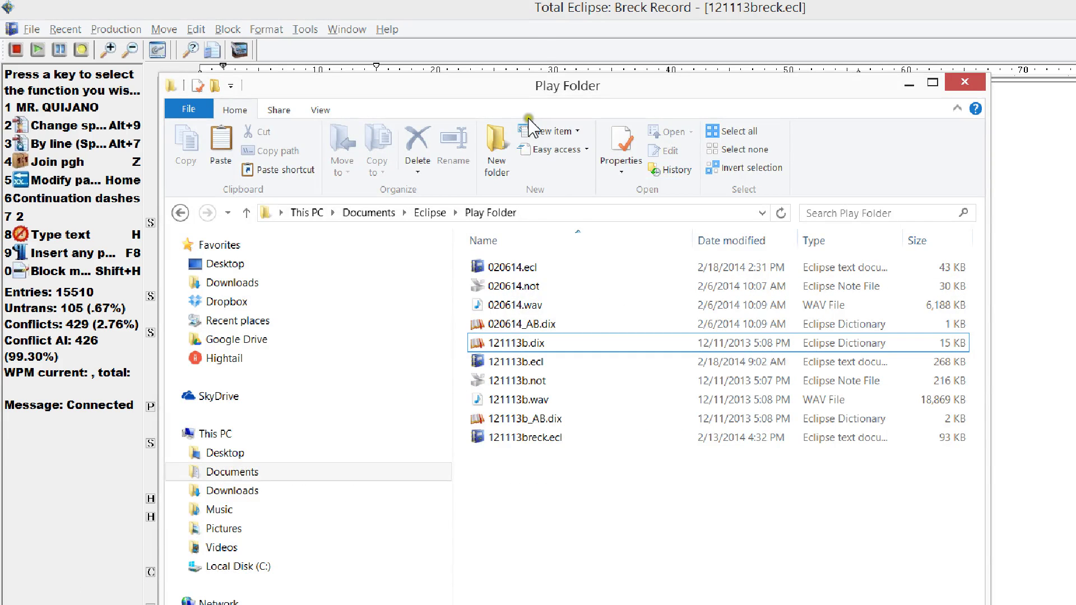
- Shift the Play Folder window right and compare the 121113b.ecl and 121113breck.ecl entries
{"action": "left_click_drag", "start_coordinate": [552, 93], "coordinate": [612, 83]}
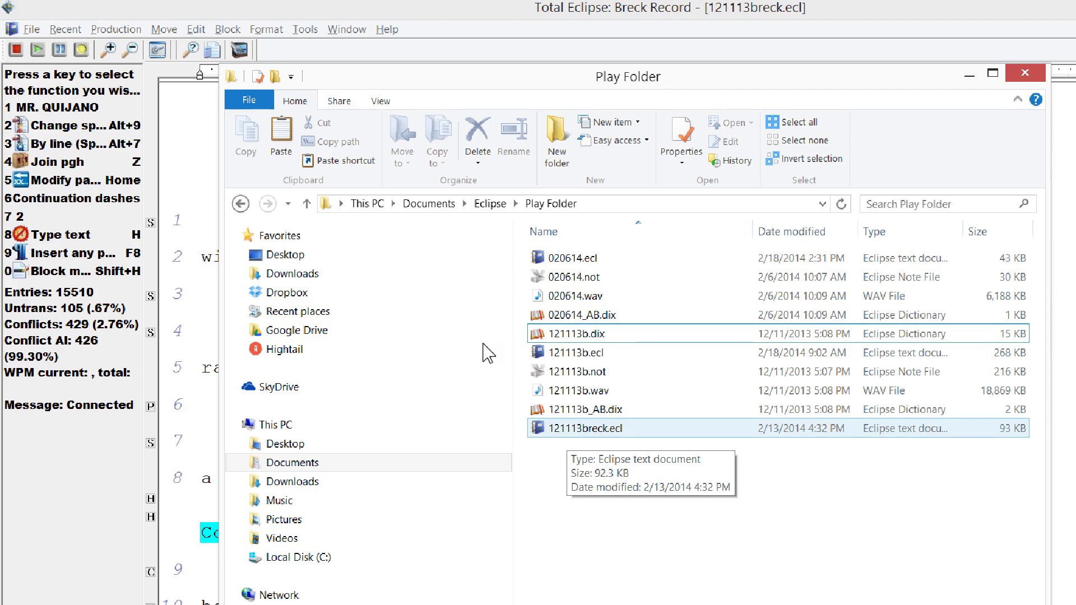
{"action": "key", "text": "Up"}
{"action": "key", "text": "Up"}
{"action": "key", "text": "Up"}
{"action": "key", "text": "Up"}
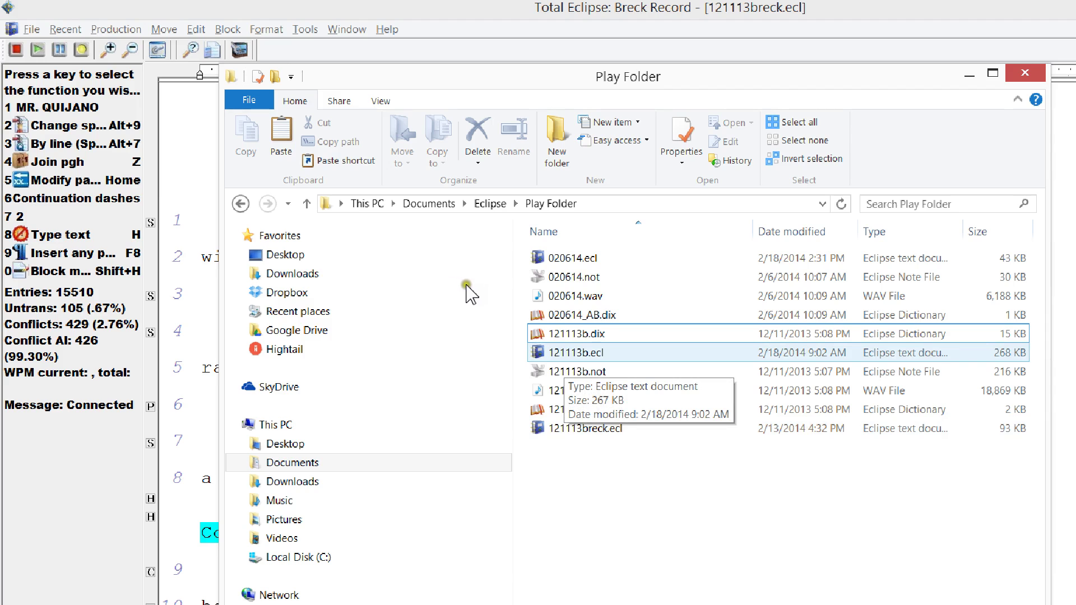
{"action": "key", "text": "Down"}
{"action": "key", "text": "Down"}
{"action": "key", "text": "Down"}
{"action": "key", "text": "Down"}
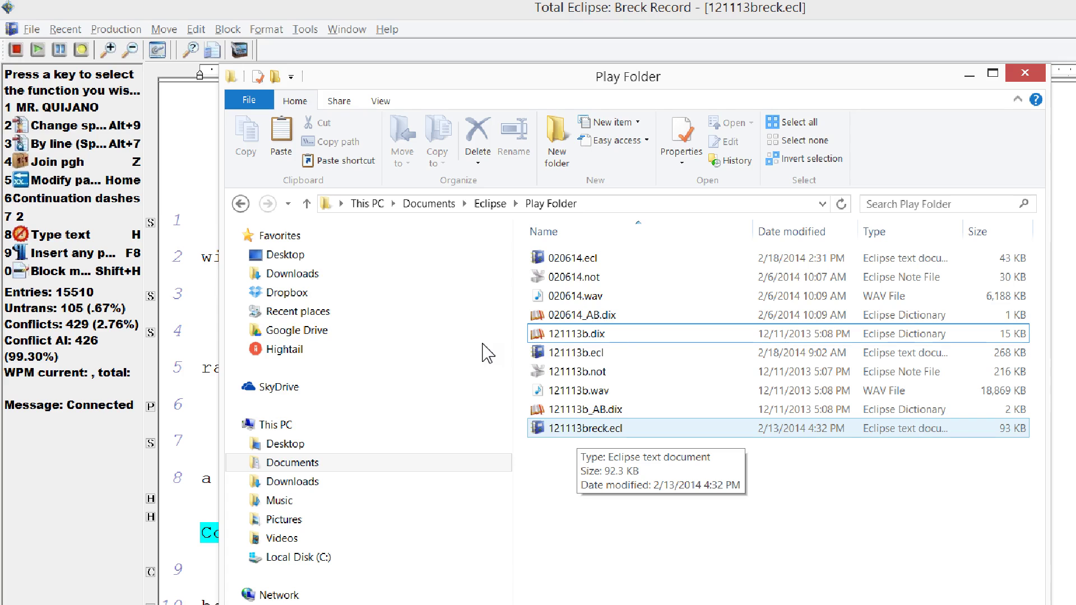
{"action": "key", "text": "Up"}
{"action": "key", "text": "Up"}
{"action": "key", "text": "Up"}
{"action": "key", "text": "Up"}
{"action": "key", "text": "Down"}
{"action": "key", "text": "Down"}
{"action": "key", "text": "Down"}
{"action": "key", "text": "Down"}
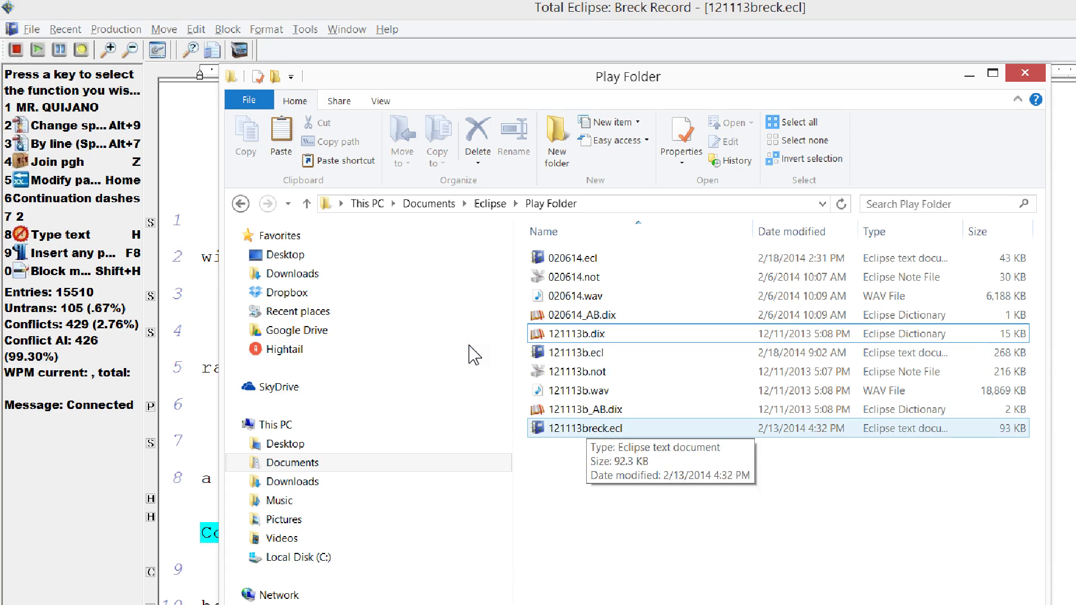
- Step through the other Play Folder files, ending on 121113breck.ecl, and return to Total Eclipse
{"action": "left_click", "coordinate": [470, 344]}
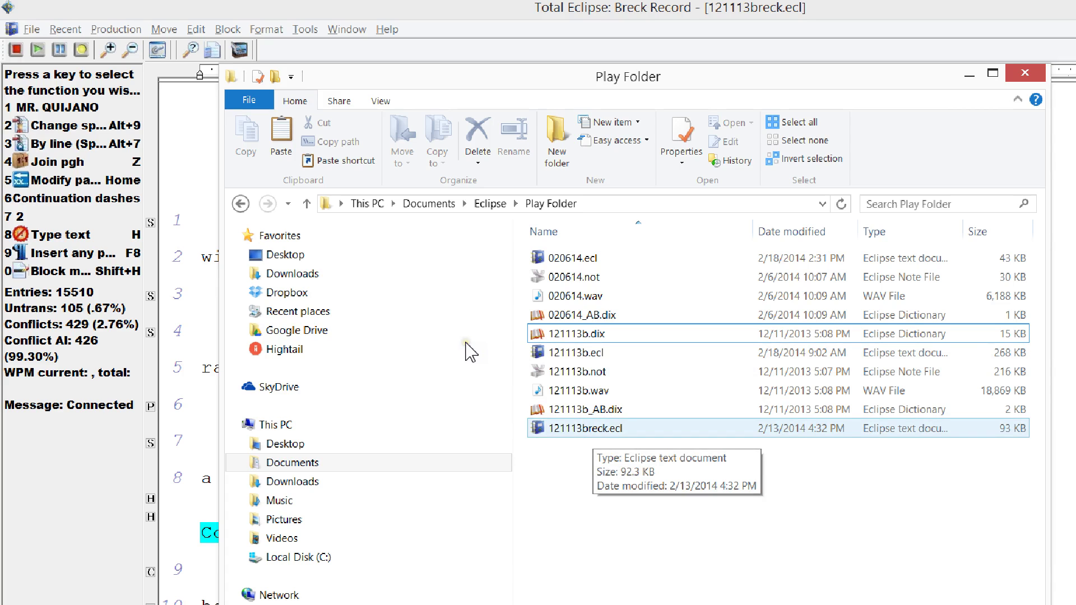
{"action": "key", "text": "Up"}
{"action": "key", "text": "Up"}
{"action": "key", "text": "Up"}
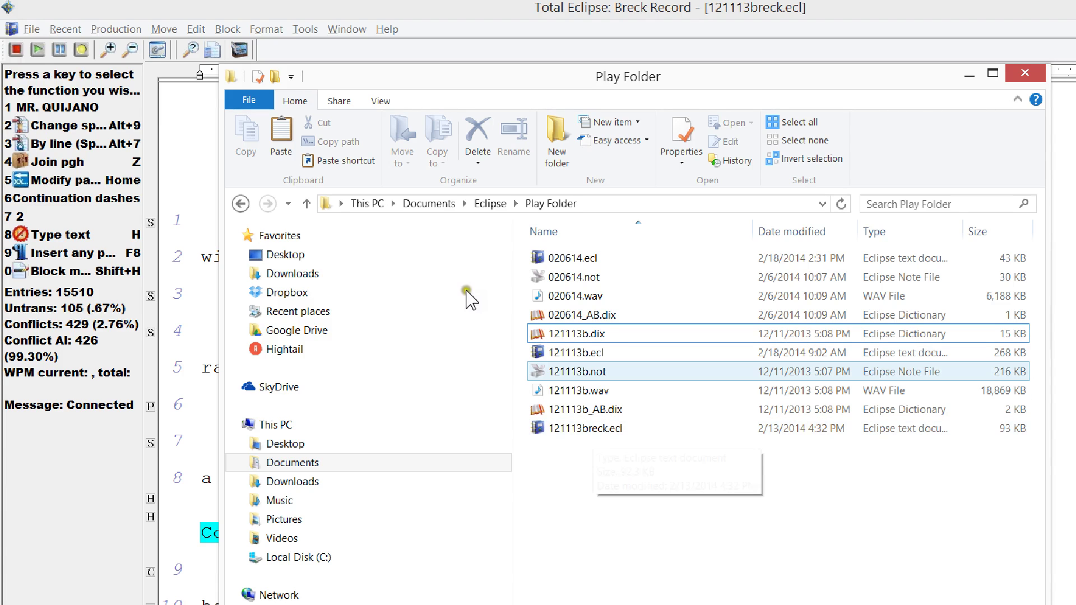
{"action": "key", "text": "Down"}
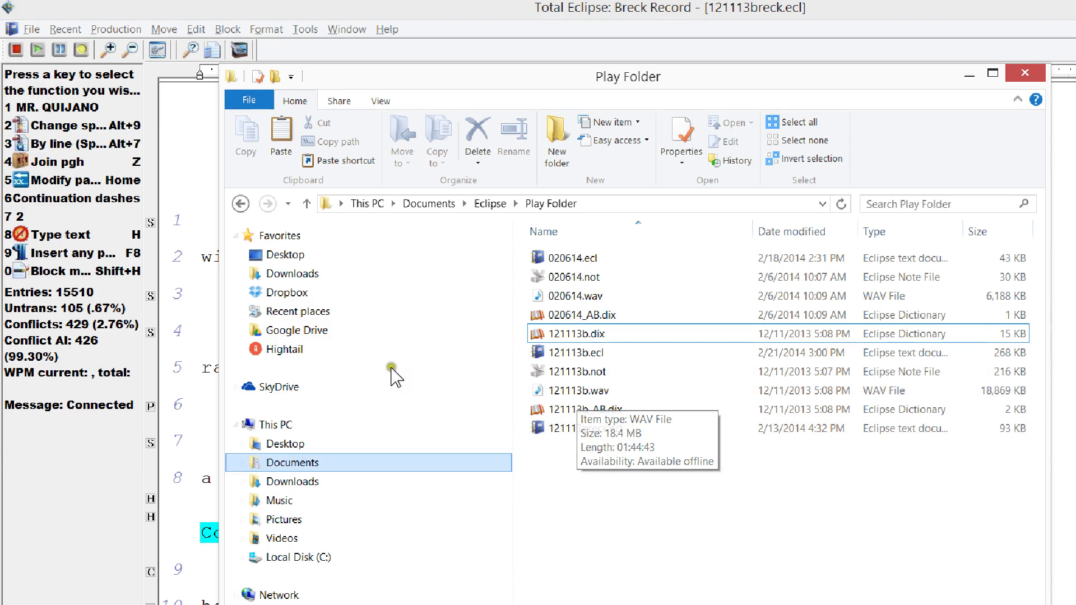
{"action": "key", "text": "End"}
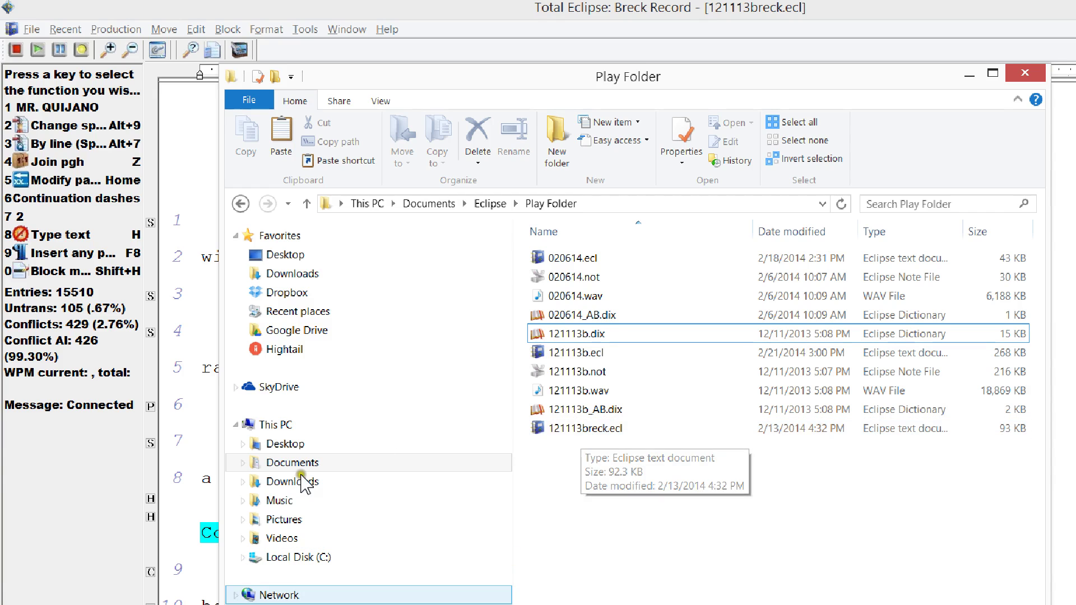
{"action": "left_click", "coordinate": [133, 558]}
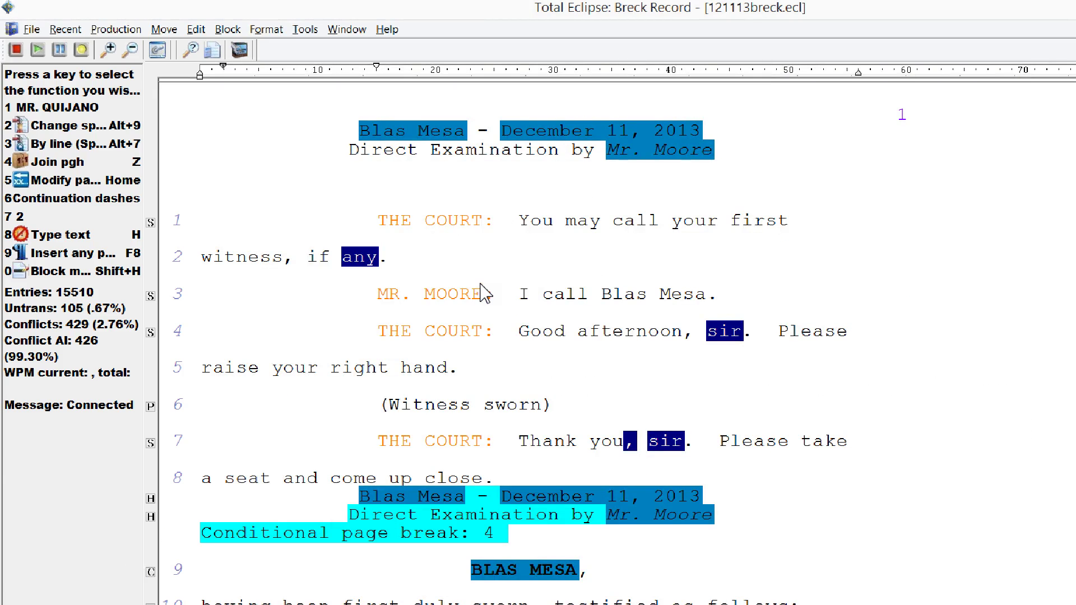
- Switch to 121113b.ecl, then select 121113breck.ecl in the Play Folder after checking 121113b.wav
{"action": "key", "text": "ctrl+Tab"}
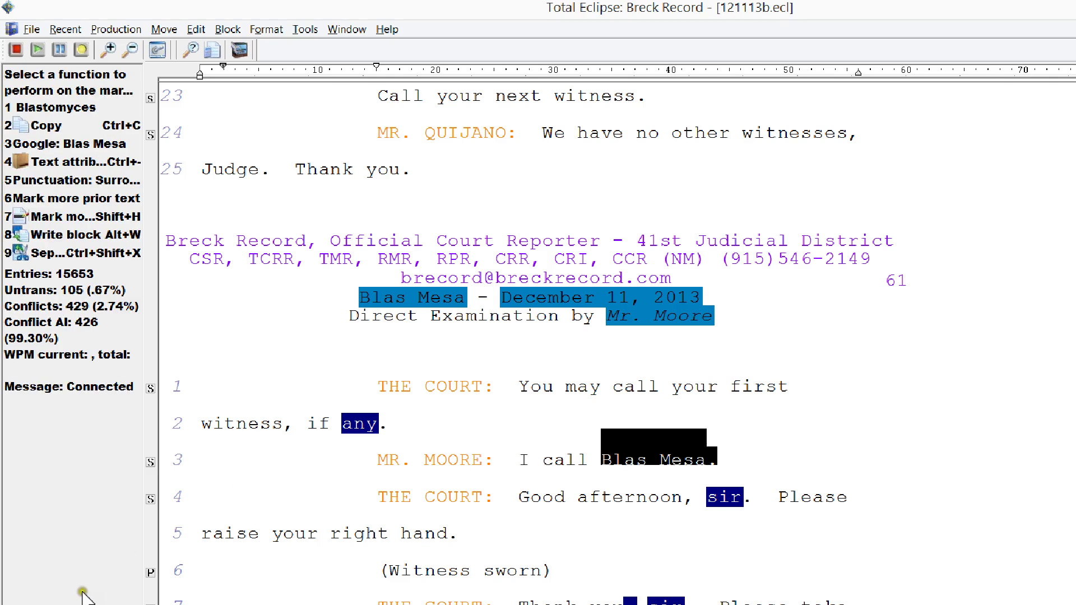
{"action": "left_click", "coordinate": [88, 592]}
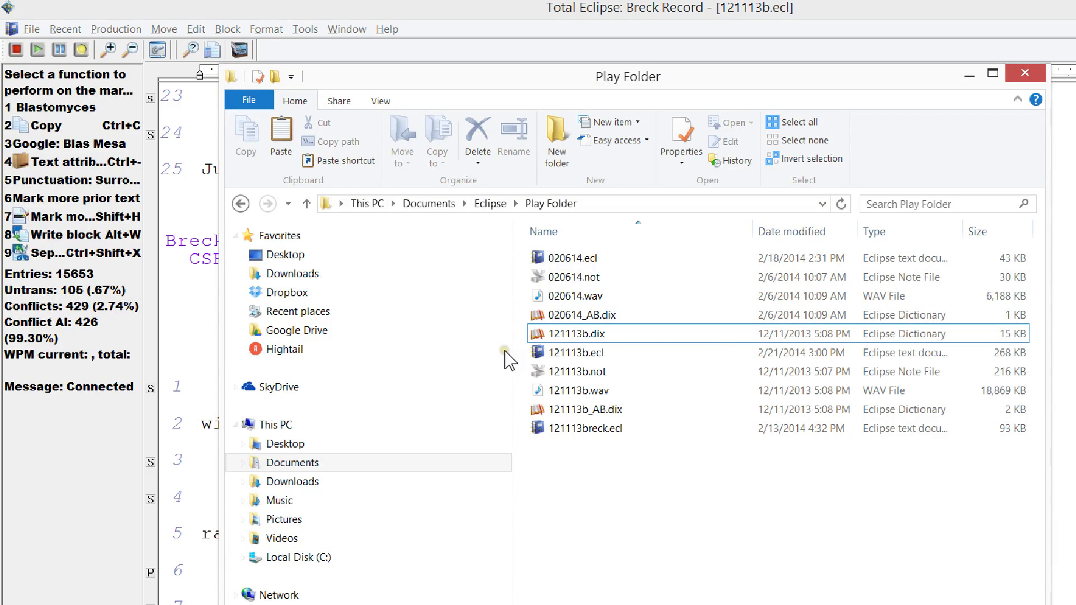
{"action": "left_click", "coordinate": [467, 350]}
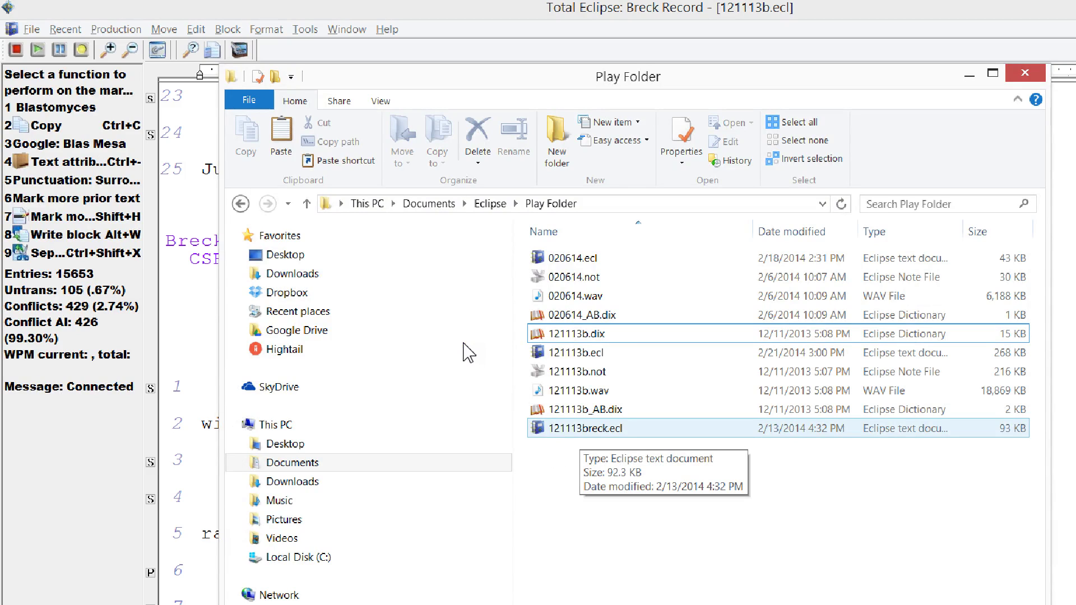
{"action": "left_click", "coordinate": [465, 343]}
{"action": "key", "text": "Up"}
{"action": "key", "text": "Up"}
{"action": "left_click", "coordinate": [468, 314]}
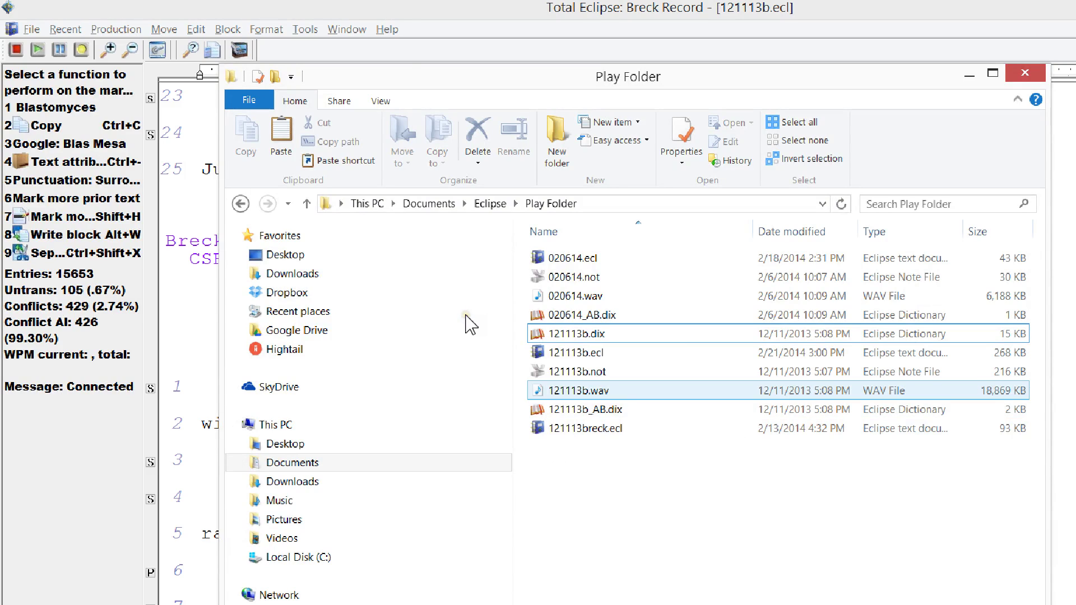
{"action": "key", "text": "Down"}
{"action": "key", "text": "Down"}
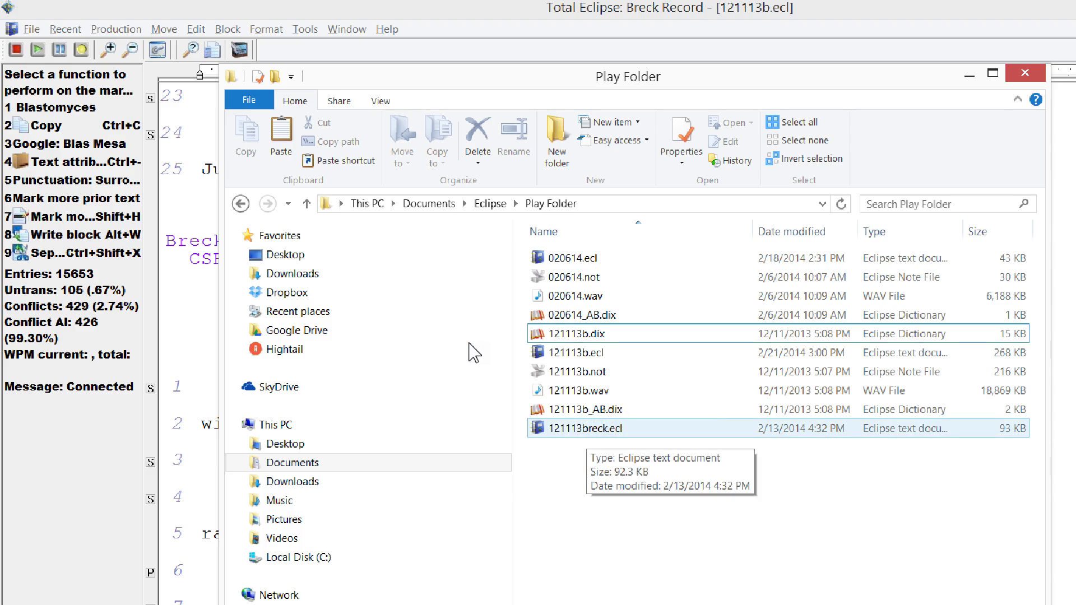
{"action": "left_click", "coordinate": [474, 352]}
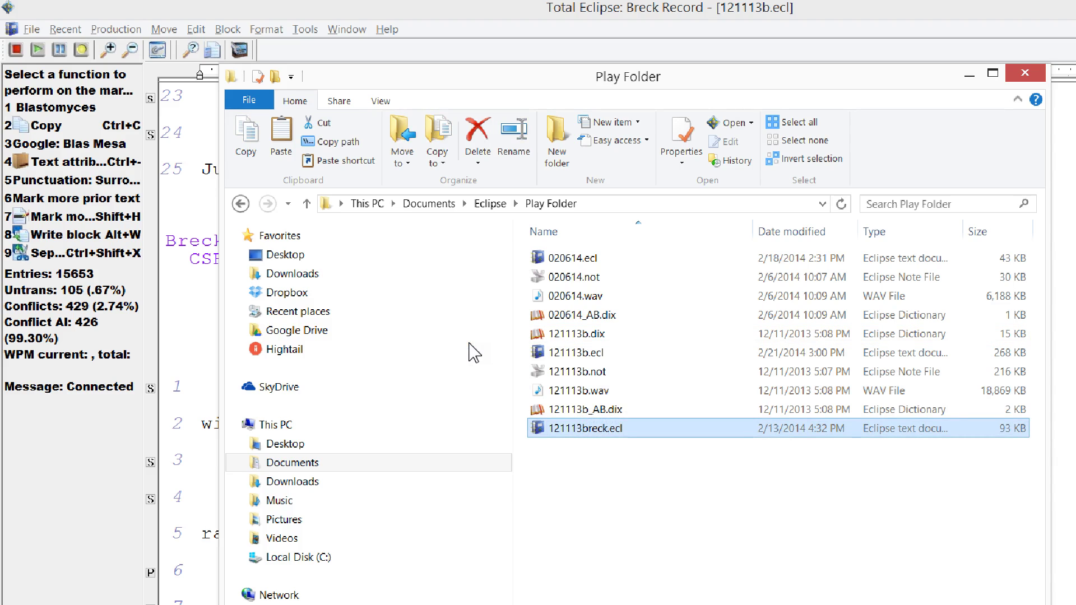
- Rename 121113breck.ecl to 121113b_breck.ecl
{"action": "key", "text": "F2"}
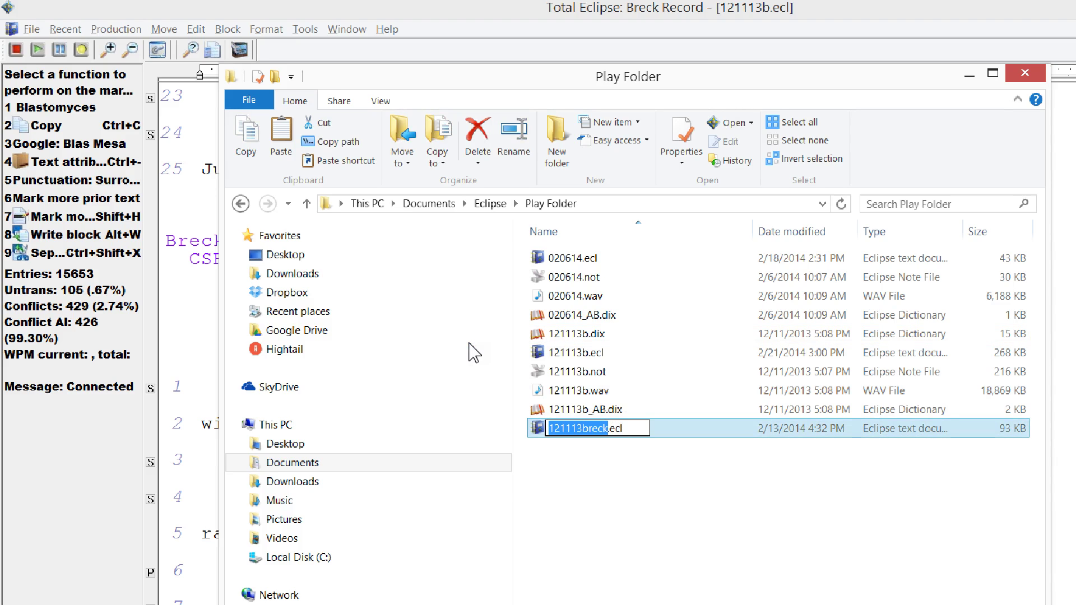
{"action": "key", "text": "Left"}
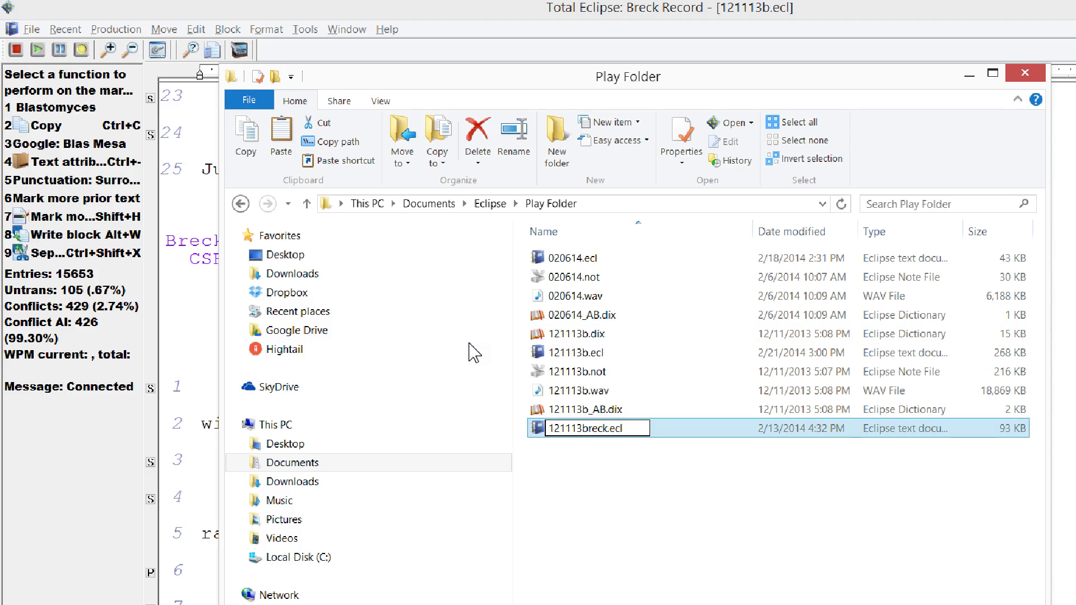
{"action": "type", "text": "B"}
{"action": "key", "text": "BackSpace"}
{"action": "type", "text": "b_"}
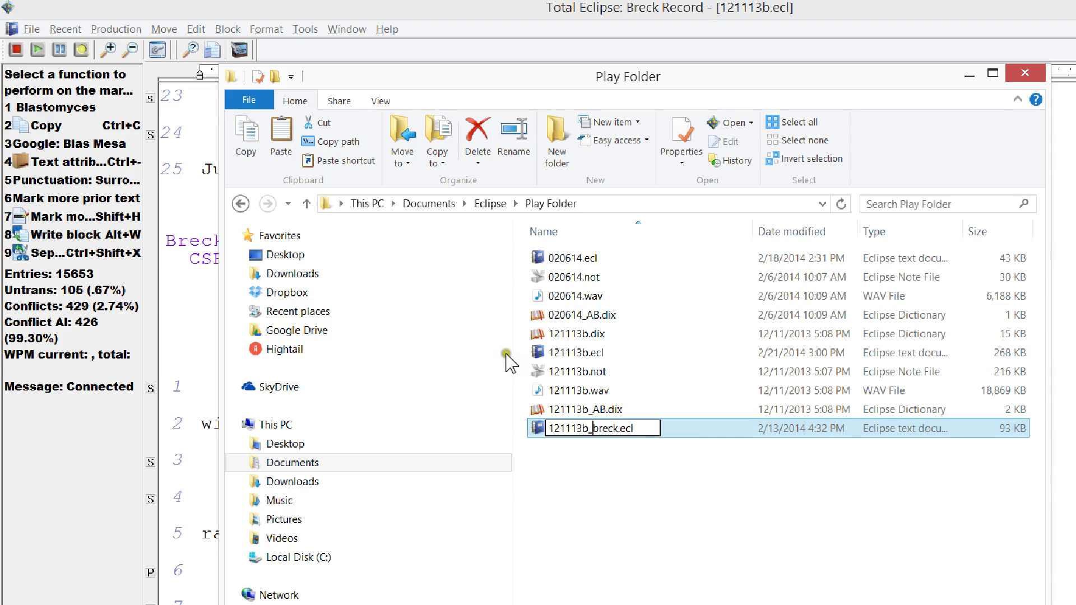
{"action": "key", "text": "Return"}
- Delete 121113b_breck.ecl to the Recycle Bin and return to Total Eclipse
{"action": "left_click", "coordinate": [511, 340]}
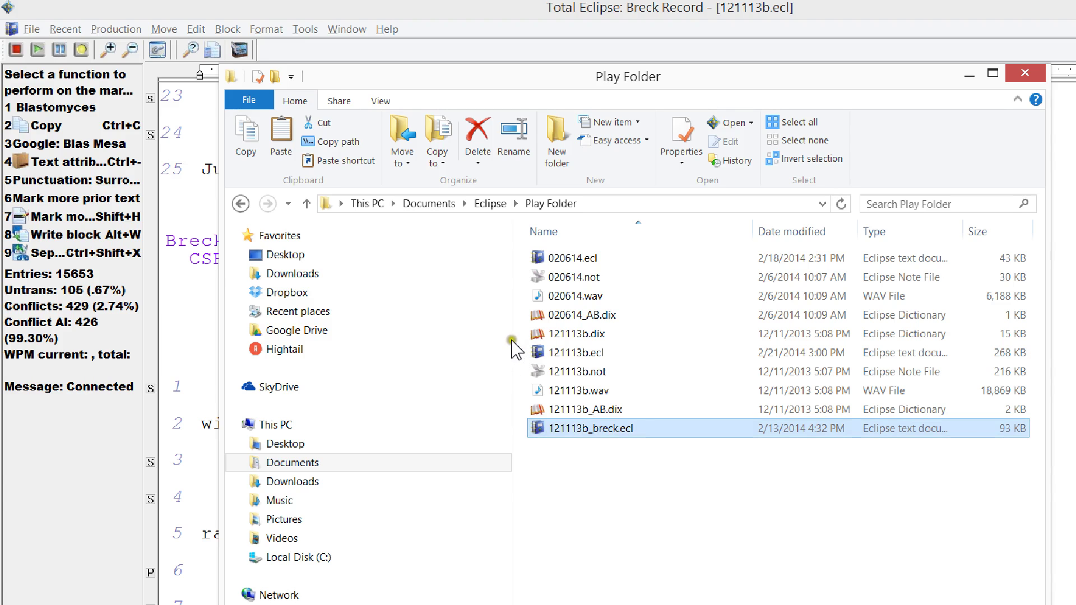
{"action": "key", "text": "Delete"}
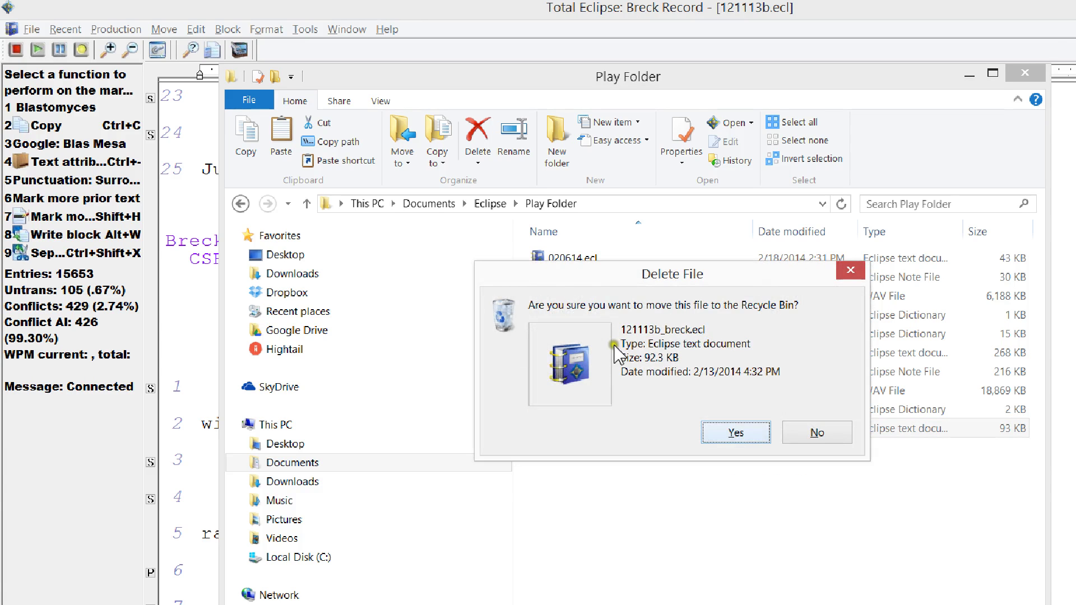
{"action": "key", "text": "Return"}
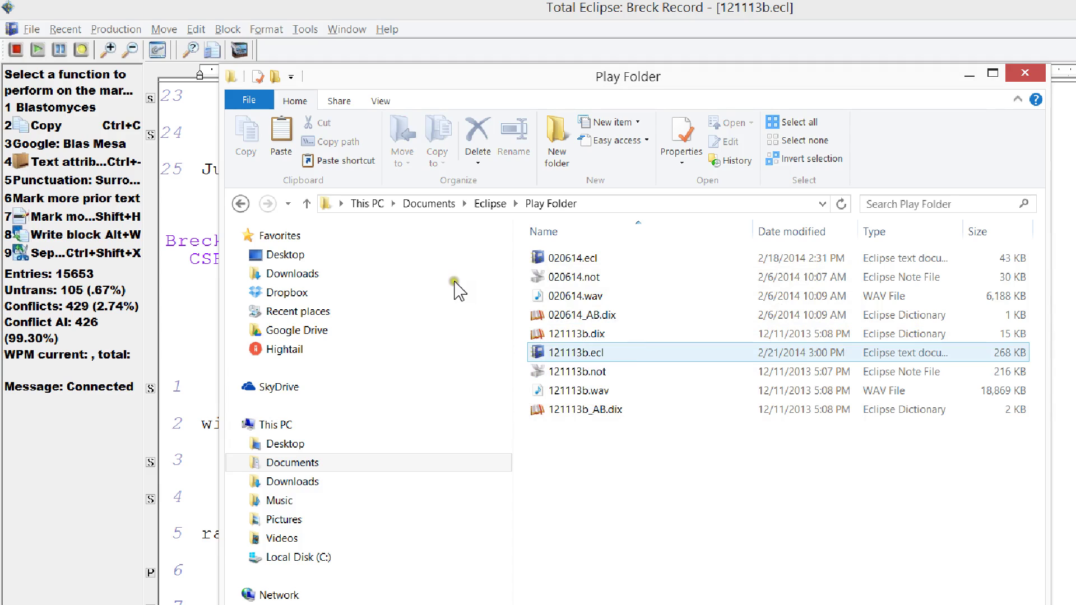
{"action": "left_click", "coordinate": [86, 559]}
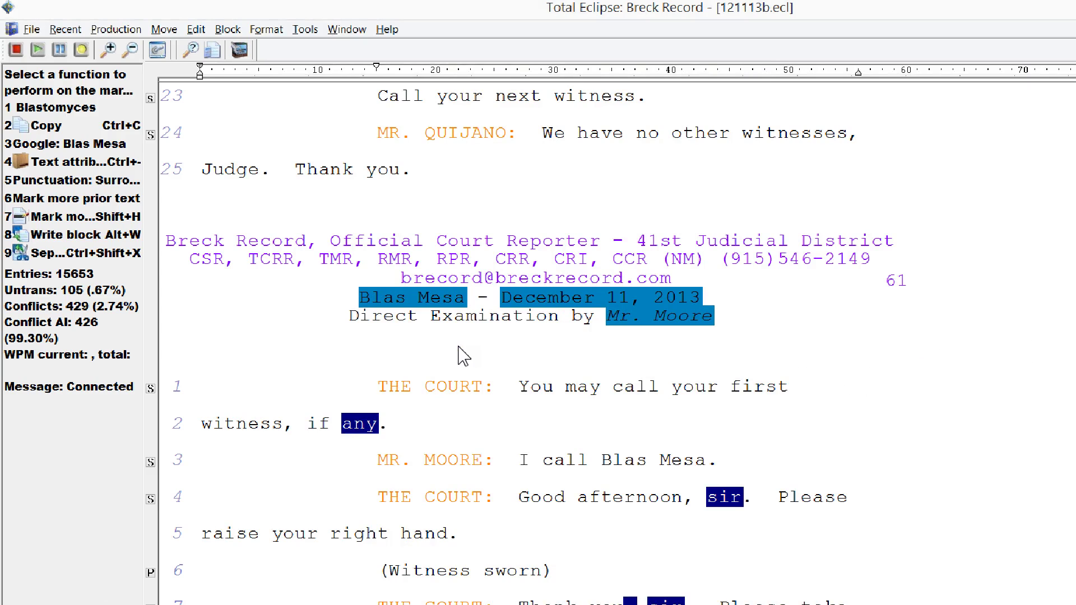
- Start a marked block at page 61 line 1 and extend it onto page 62
{"action": "key", "text": "Escape"}
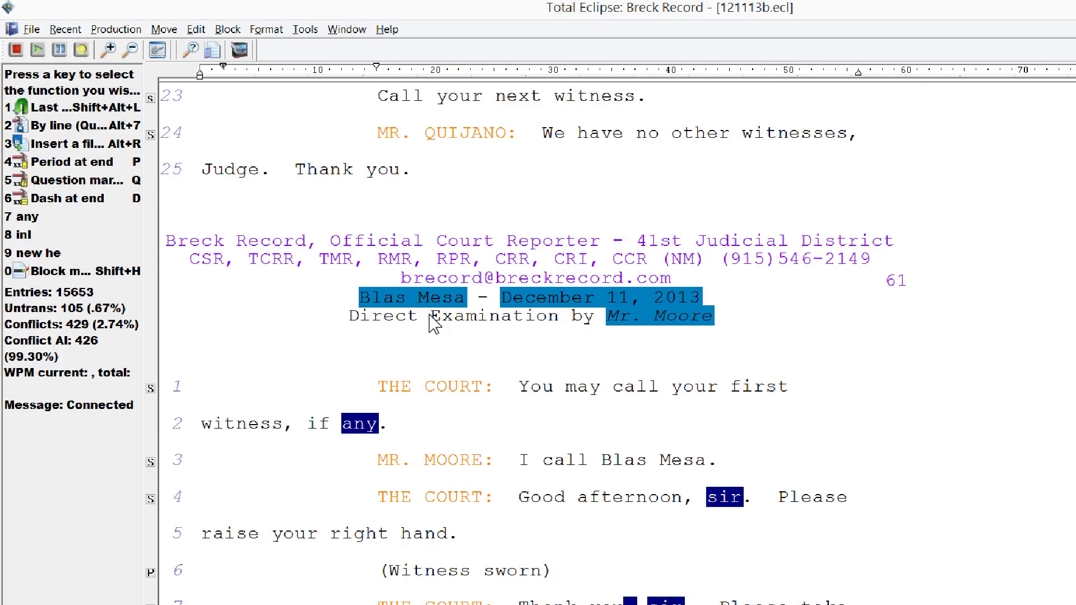
{"action": "key", "text": "Escape"}
{"action": "key", "text": "F2"}
{"action": "key", "text": "Escape"}
{"action": "key", "text": "ctrl+Left"}
{"action": "key", "text": "F2"}
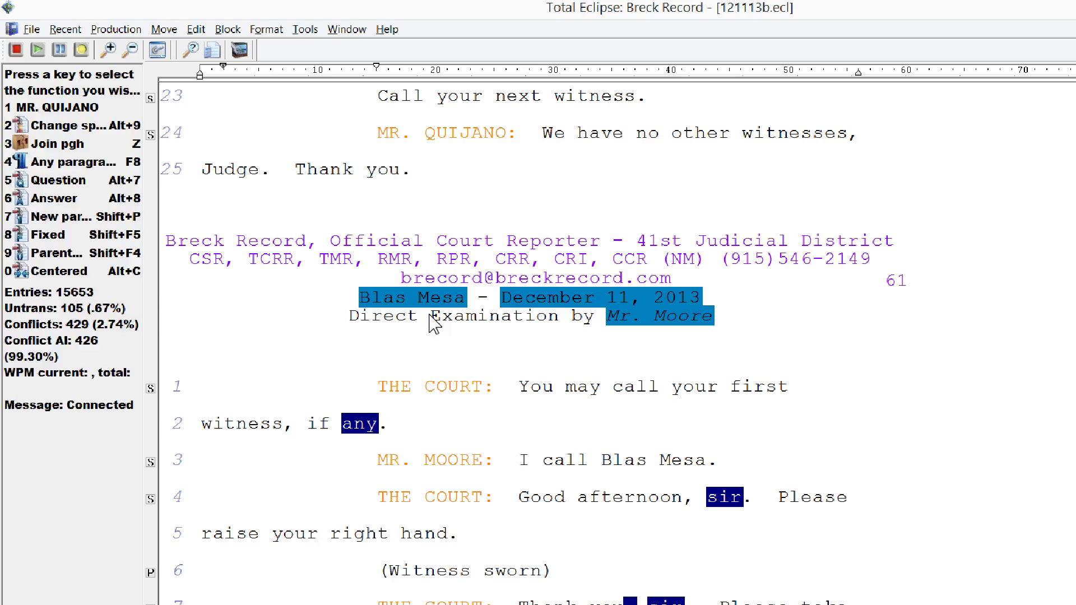
{"action": "key", "text": "shift+Down"}
{"action": "key", "text": "shift+Down"}
{"action": "key", "text": "shift+Down"}
{"action": "key", "text": "shift+Down"}
{"action": "key", "text": "shift+Down"}
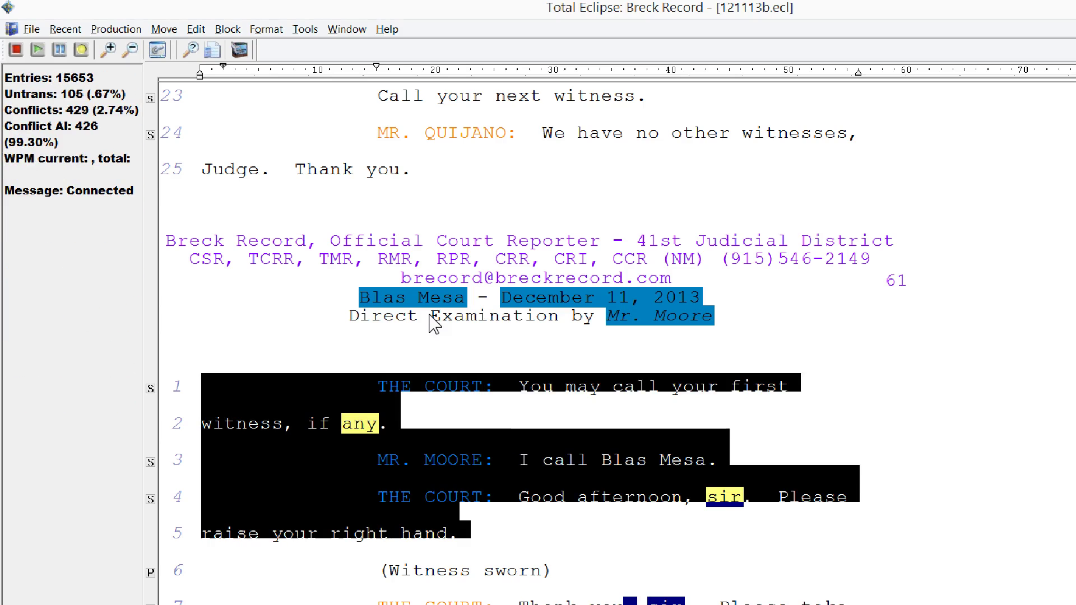
{"action": "key", "text": "shift+Down"}
{"action": "key", "text": "shift+Down"}
{"action": "key", "text": "shift+Down"}
{"action": "key", "text": "shift+Down"}
{"action": "key", "text": "shift+Down"}
{"action": "key", "text": "shift+Down"}
{"action": "key", "text": "shift+Down"}
{"action": "key", "text": "shift+Down"}
{"action": "key", "text": "shift+Down"}
{"action": "key", "text": "shift+Down"}
{"action": "key", "text": "shift+Down"}
{"action": "key", "text": "shift+Down"}
{"action": "key", "text": "shift+Down"}
{"action": "key", "text": "shift+Down"}
{"action": "key", "text": "shift+Down"}
{"action": "key", "text": "shift+Down"}
{"action": "key", "text": "shift+Down"}
{"action": "key", "text": "shift+Down"}
{"action": "key", "text": "shift+Down"}
{"action": "key", "text": "shift+Down"}
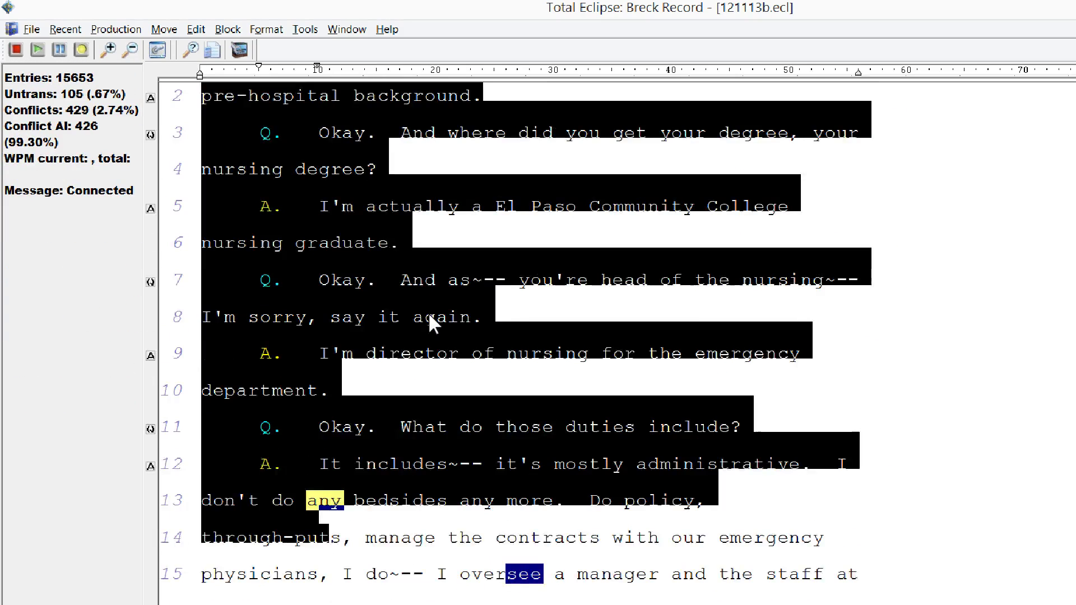
{"action": "key", "text": "F2"}
{"action": "key", "text": "shift+Right"}
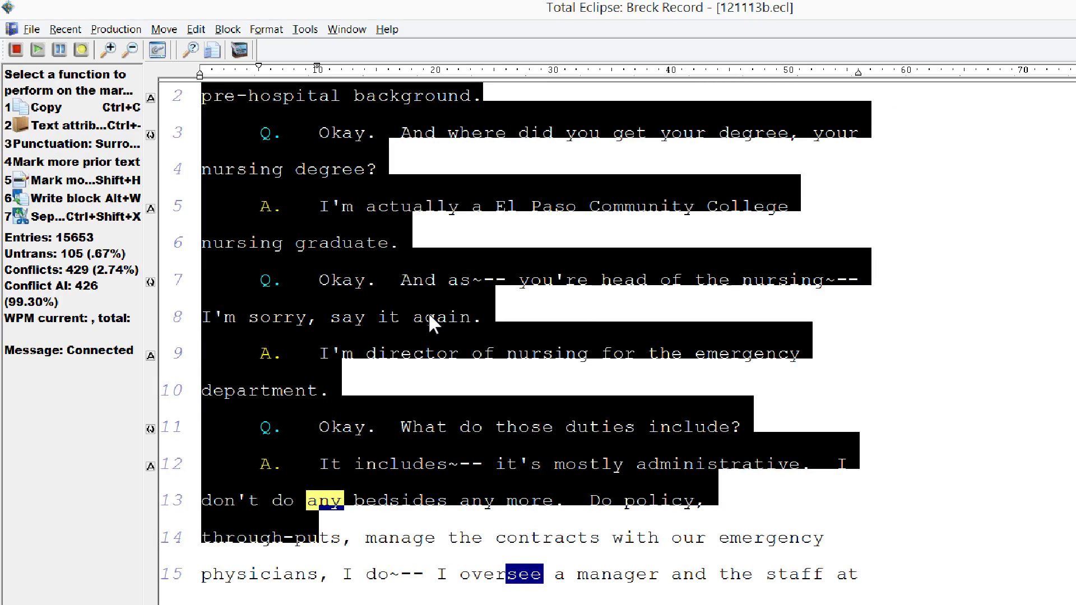
- Extend the block from page 85 through 'are adjourned.' on page 87 line 15
{"action": "key", "text": "ctrl+g"}
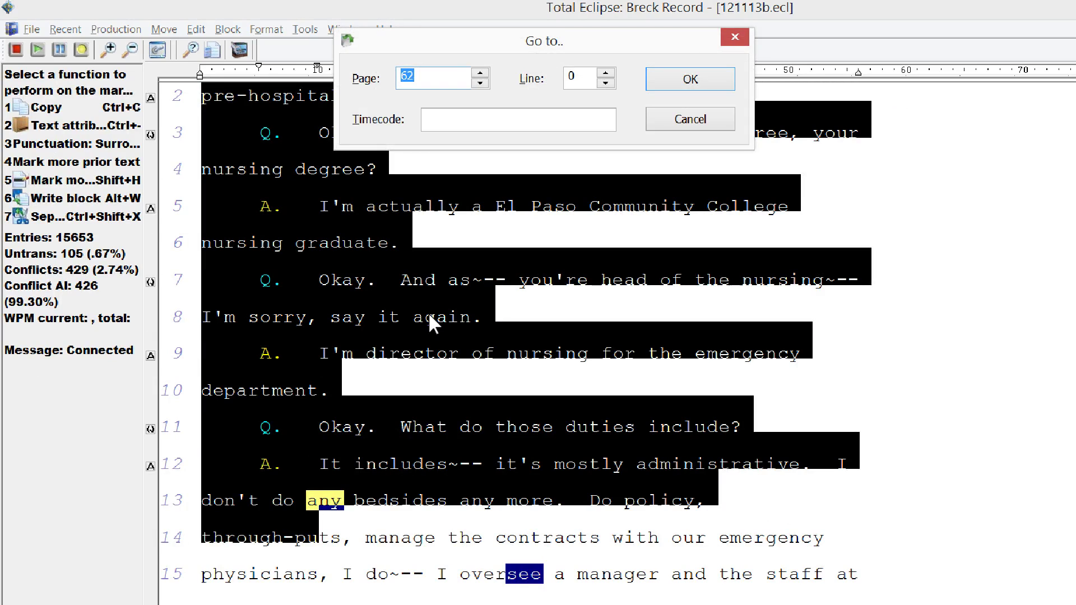
{"action": "key", "text": "Return"}
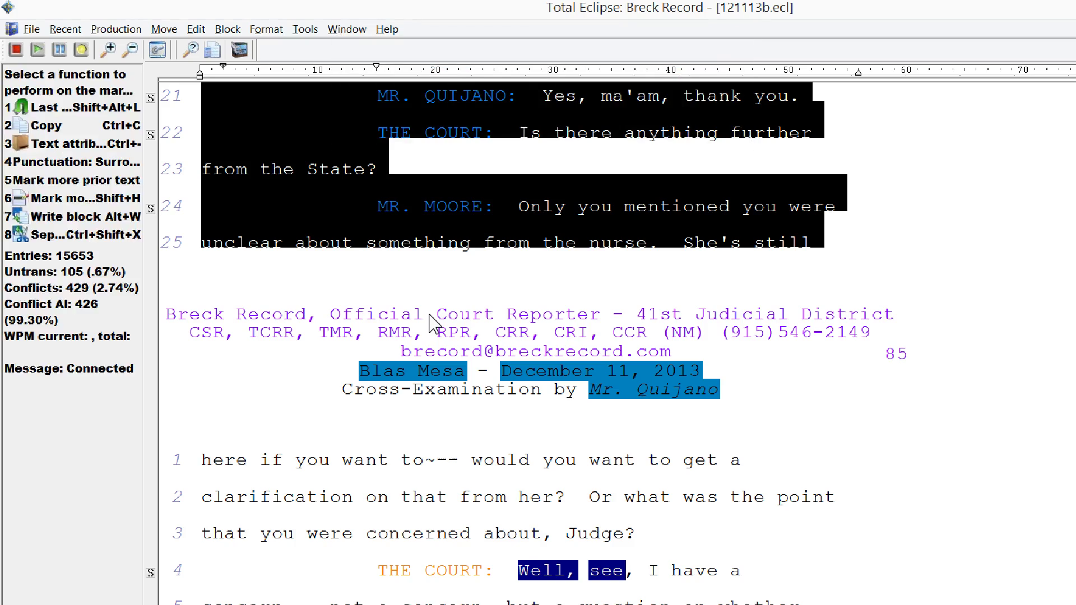
{"action": "scroll", "coordinate": [429, 322], "scroll_direction": "down", "scroll_amount": 8}
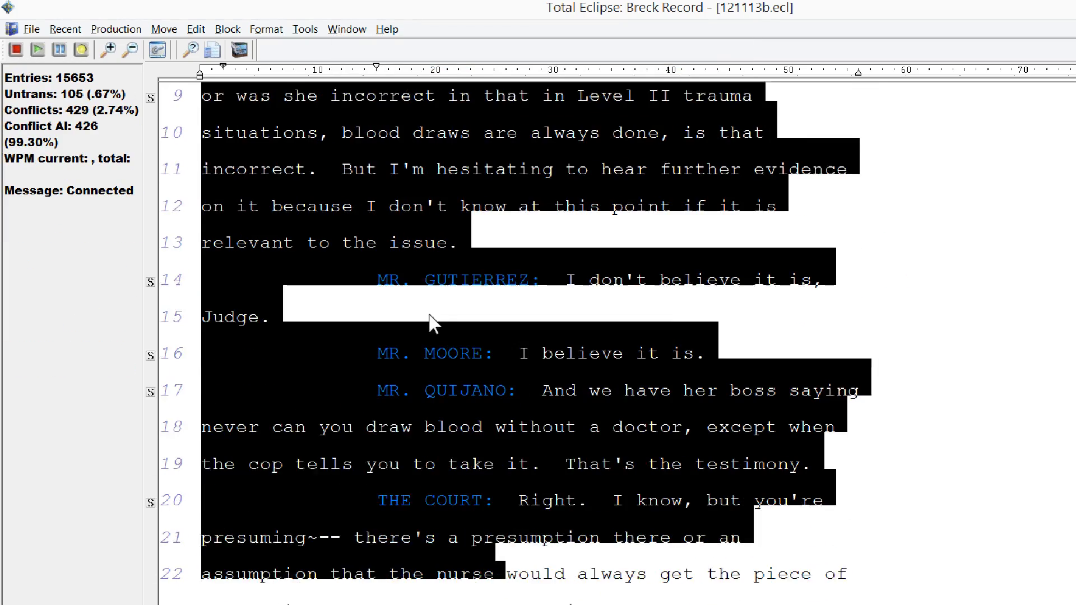
{"action": "scroll", "coordinate": [429, 317], "scroll_direction": "down", "scroll_amount": 6}
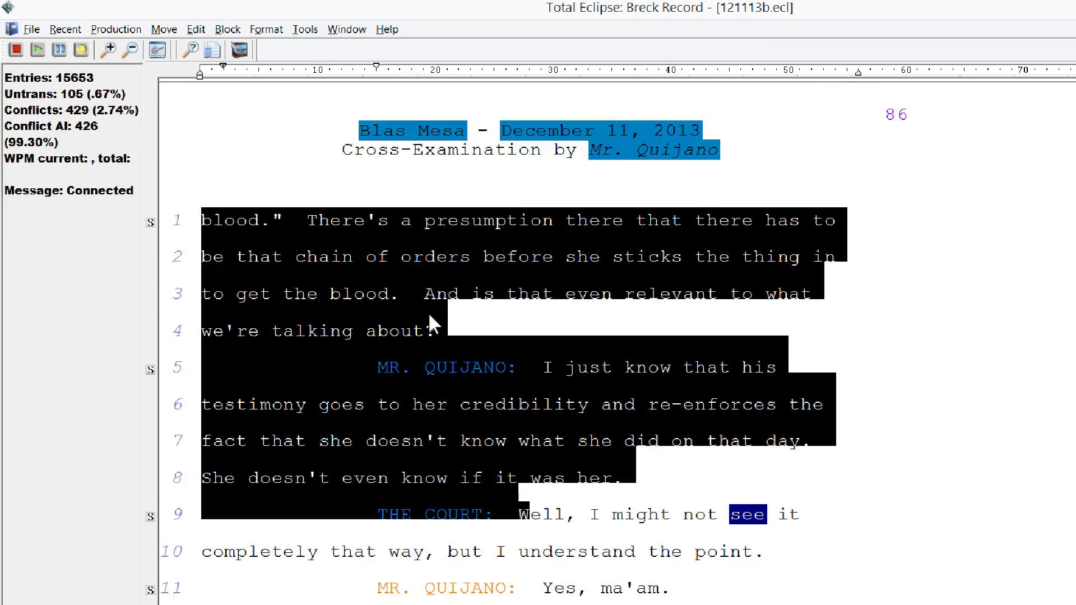
{"action": "scroll", "coordinate": [429, 315], "scroll_direction": "down", "scroll_amount": 10}
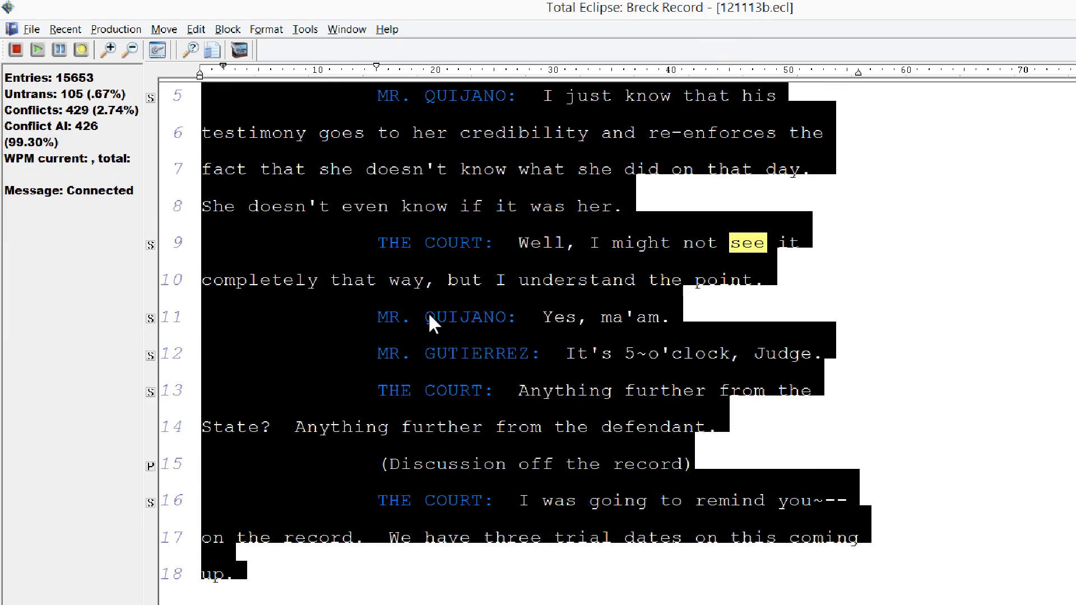
{"action": "scroll", "coordinate": [429, 315], "scroll_direction": "down", "scroll_amount": 3}
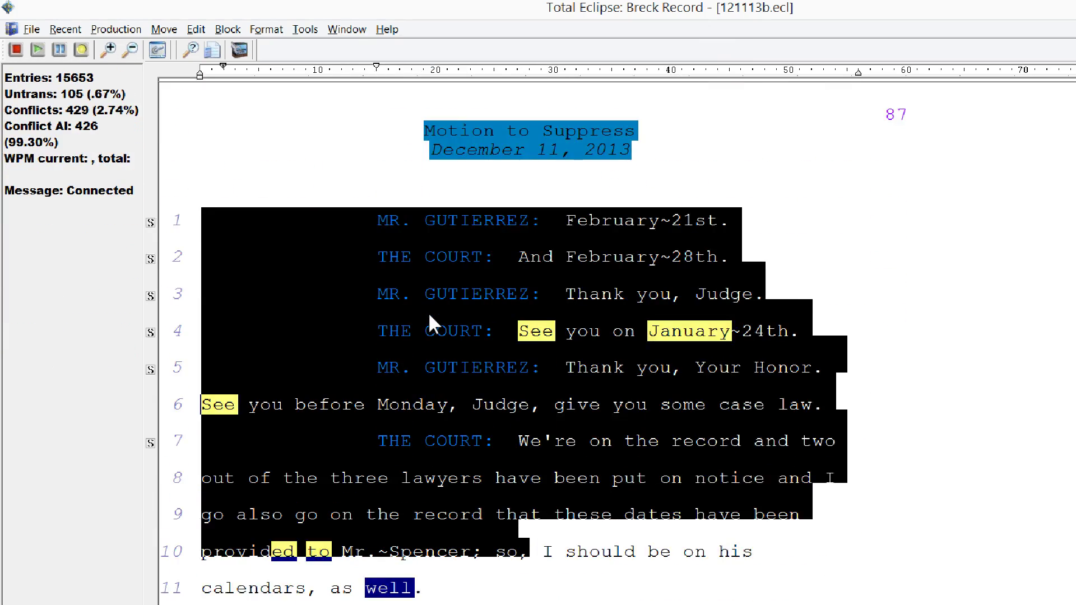
{"action": "key", "text": "5"}
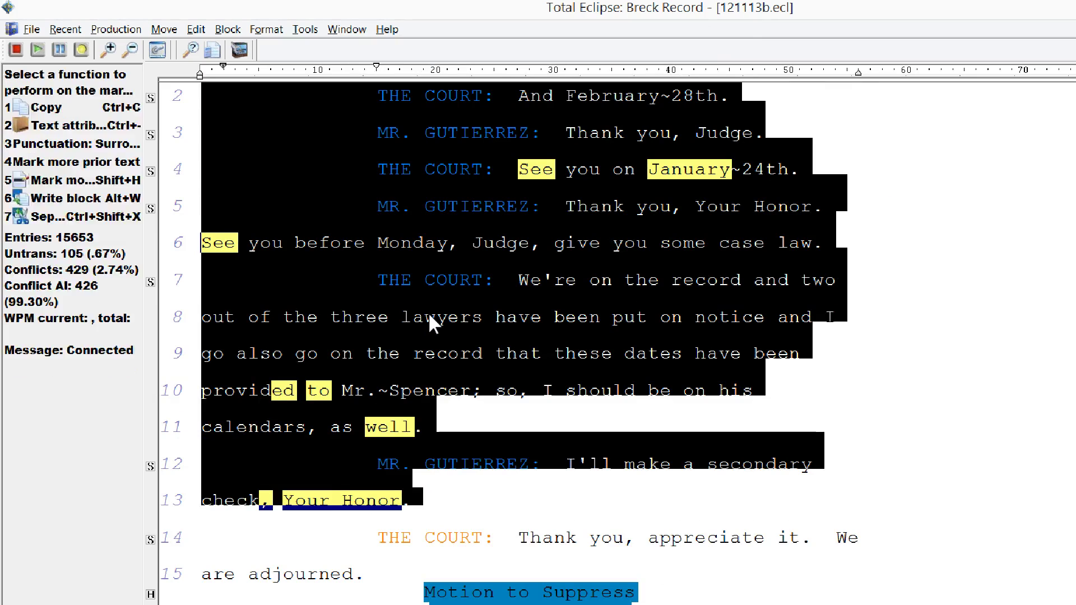
{"action": "key", "text": "5"}
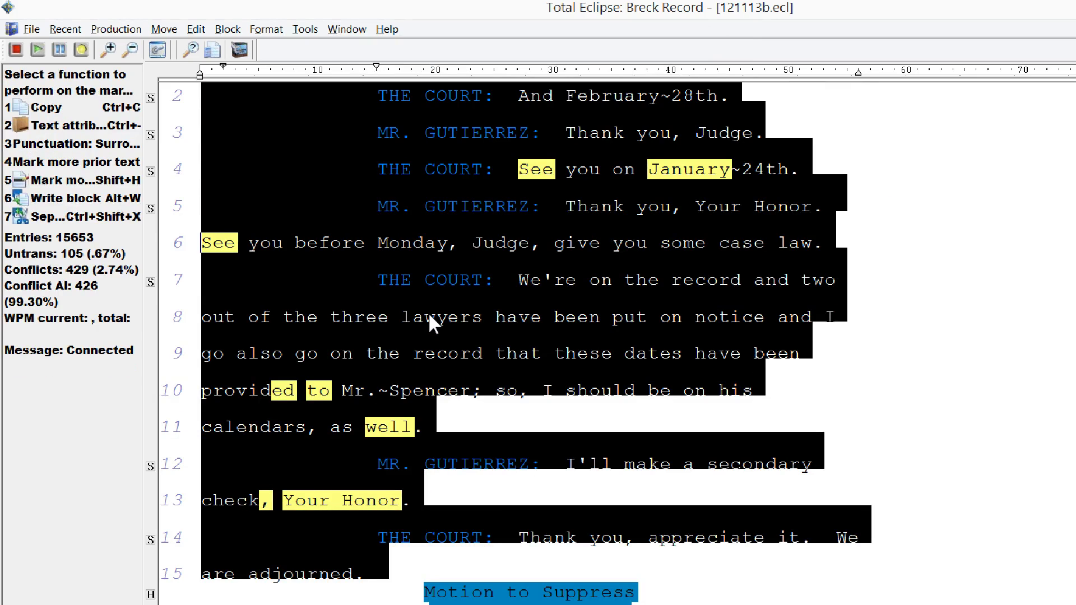
{"action": "key", "text": "ctrl+o"}
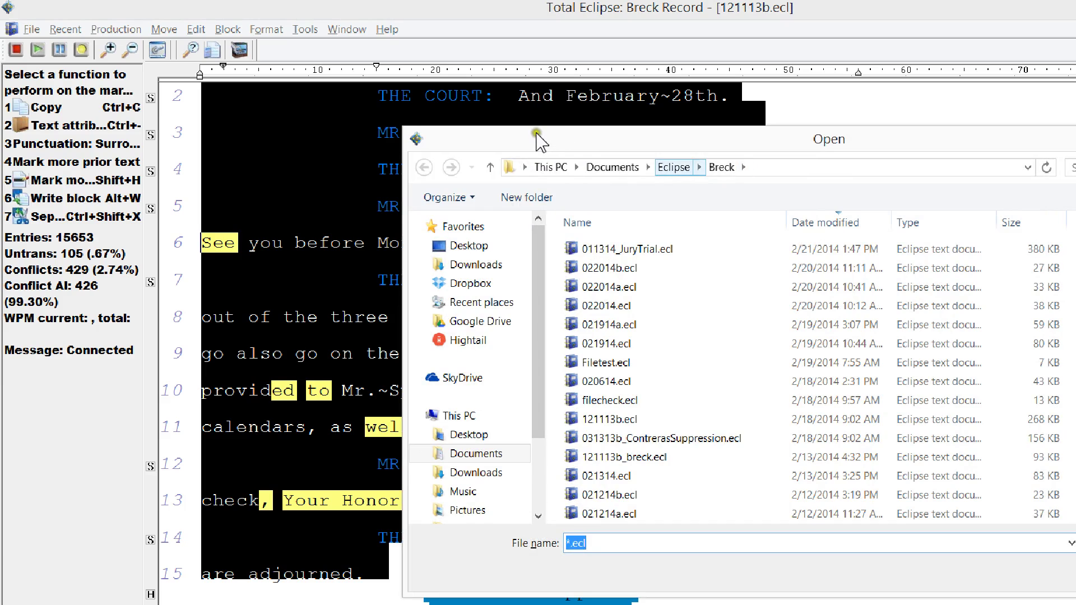
- Navigate the write-block file dialog to Eclipse\Play Folder
{"action": "key", "text": "alt+Up"}
{"action": "key", "text": "shift+Tab"}
{"action": "key", "text": "p"}
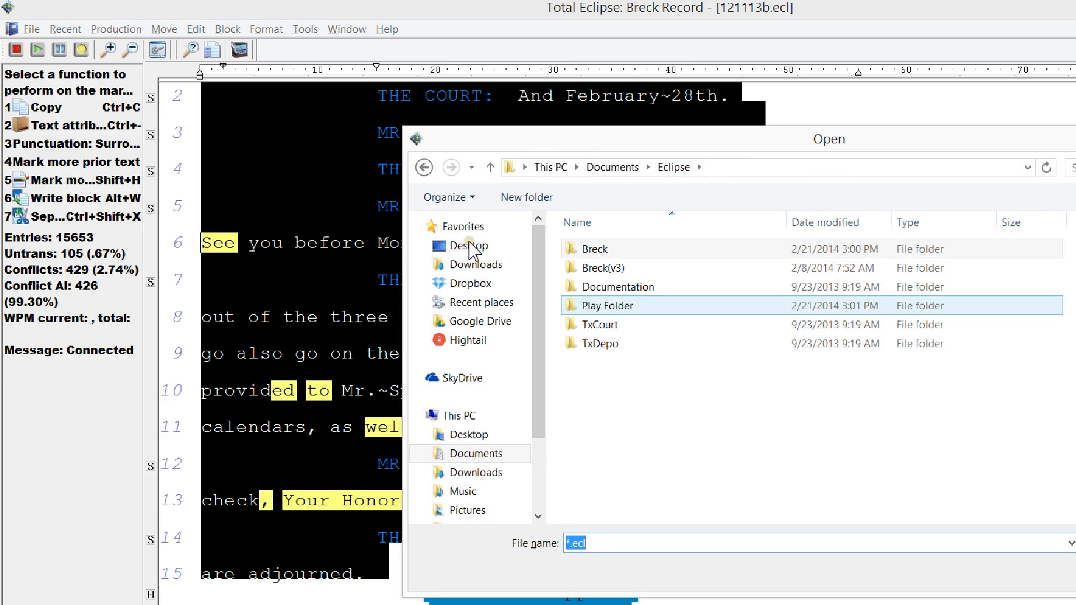
{"action": "key", "text": "Return"}
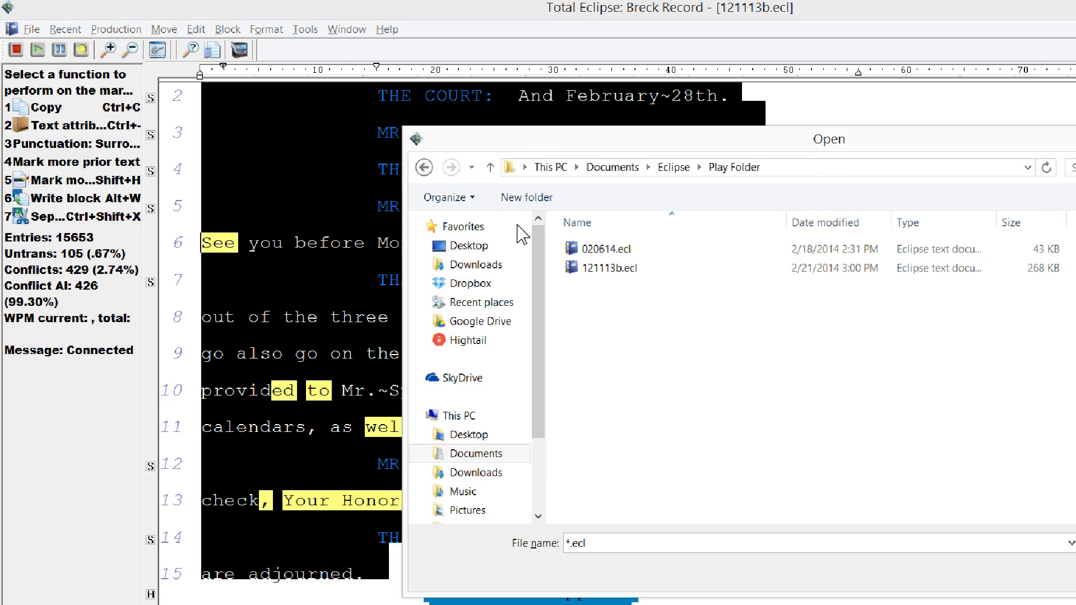
- Name the new file 121113b_breck.ecl, fixing the mistyped name, and confirm creating it
{"action": "key", "text": "1"}
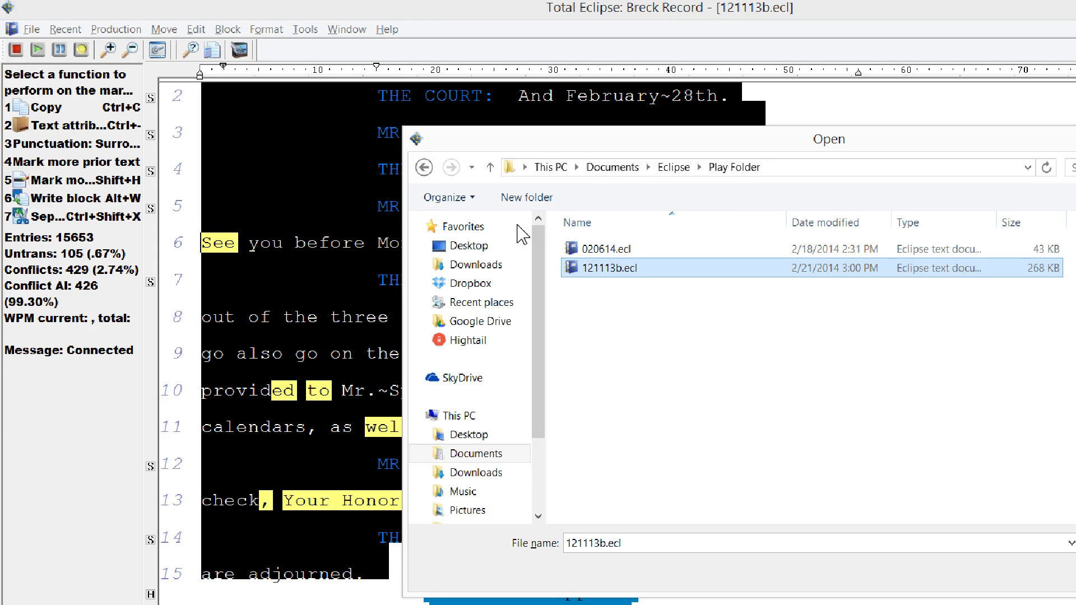
{"action": "left_click", "coordinate": [486, 433]}
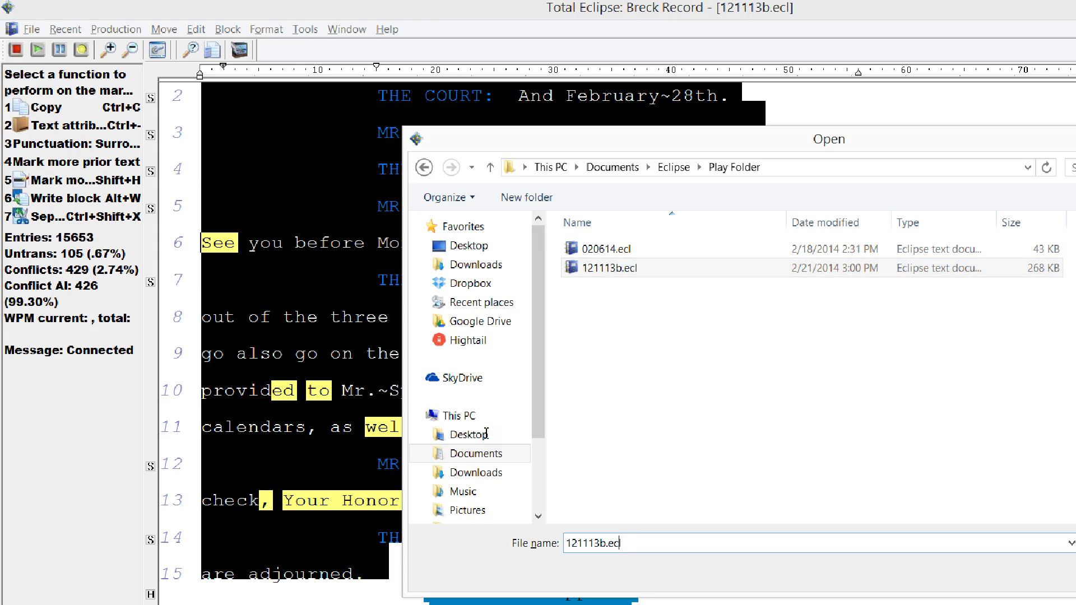
{"action": "type", "text": "_"}
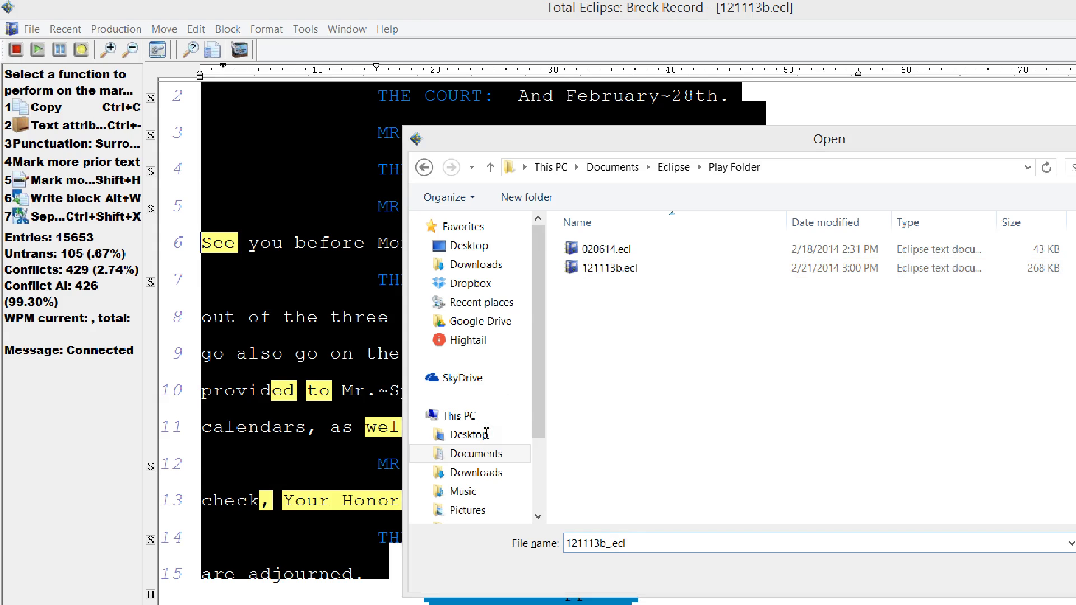
{"action": "key", "text": "Return"}
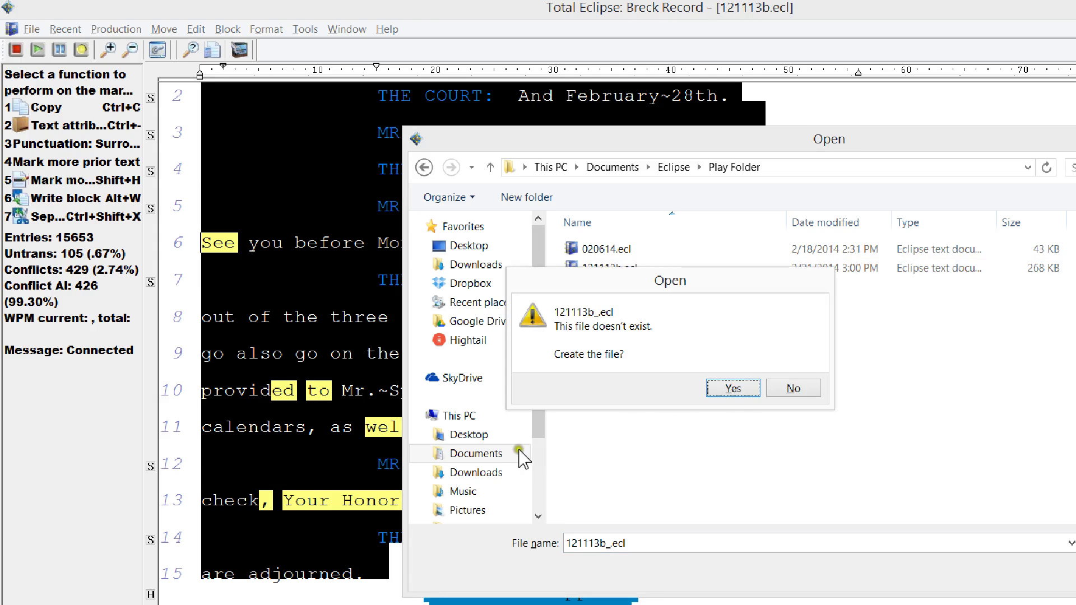
{"action": "left_click", "coordinate": [487, 435]}
{"action": "key", "text": "n"}
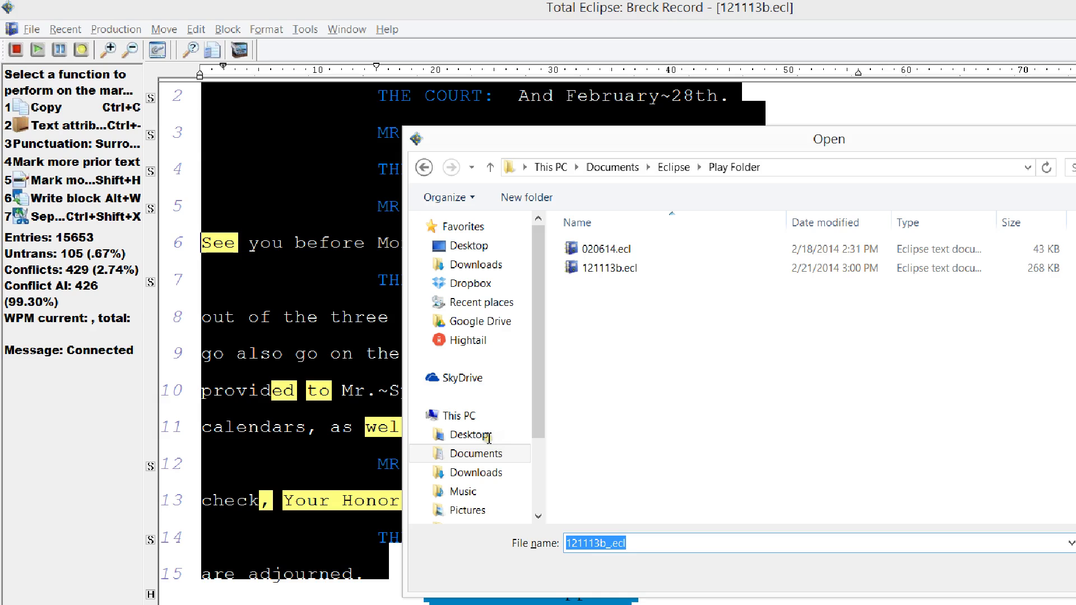
{"action": "left_click", "coordinate": [483, 430]}
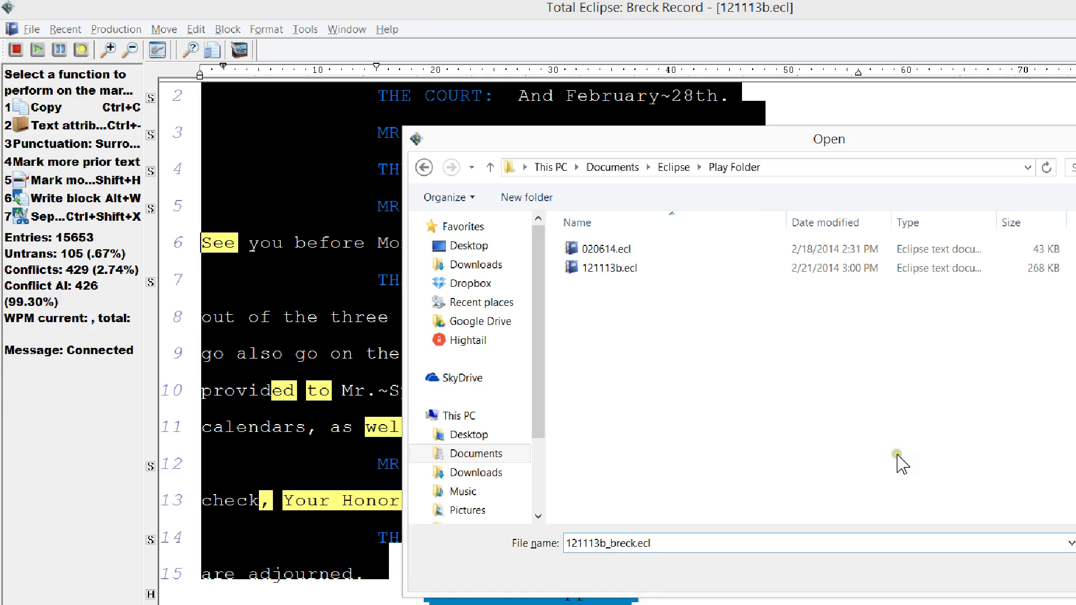
{"action": "key", "text": "Return"}
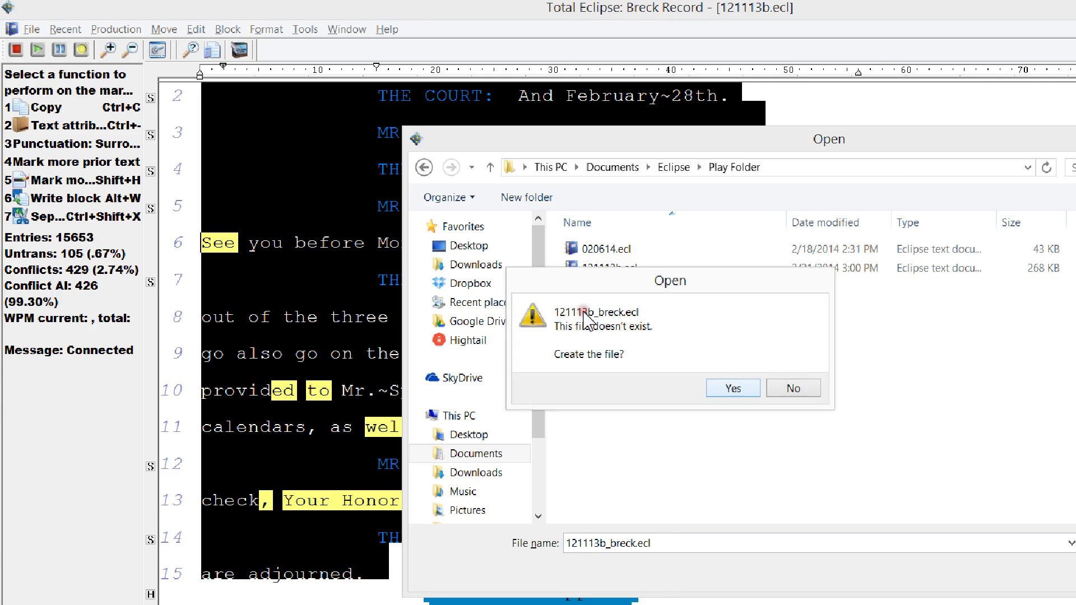
{"action": "key", "text": "Return"}
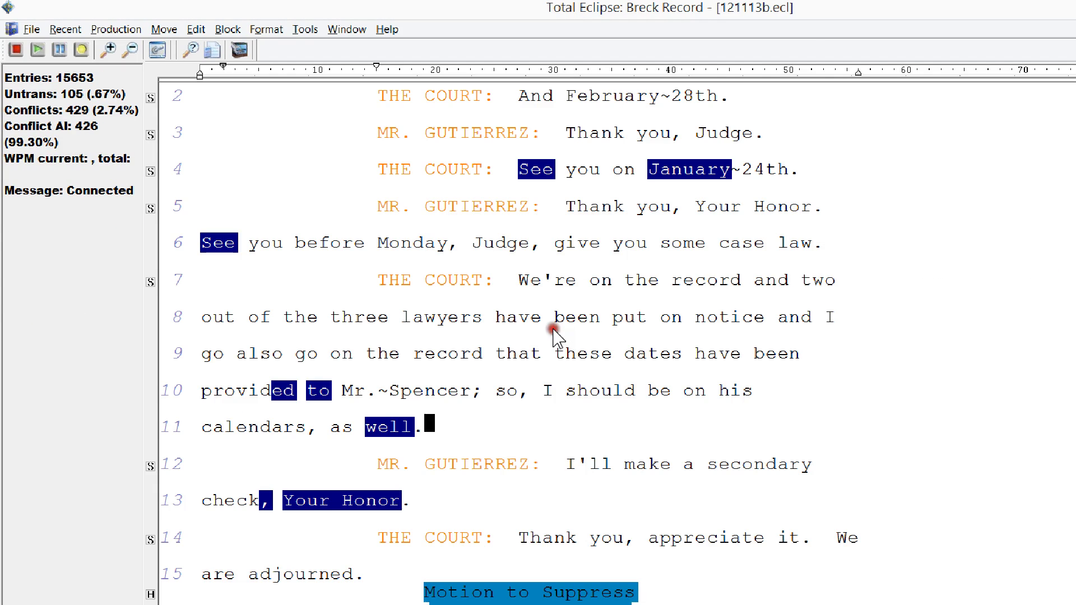
- Clear the block, open 121113b_breck.ecl from the Play Folder, and jump to its top
{"action": "right_click", "coordinate": [555, 331]}
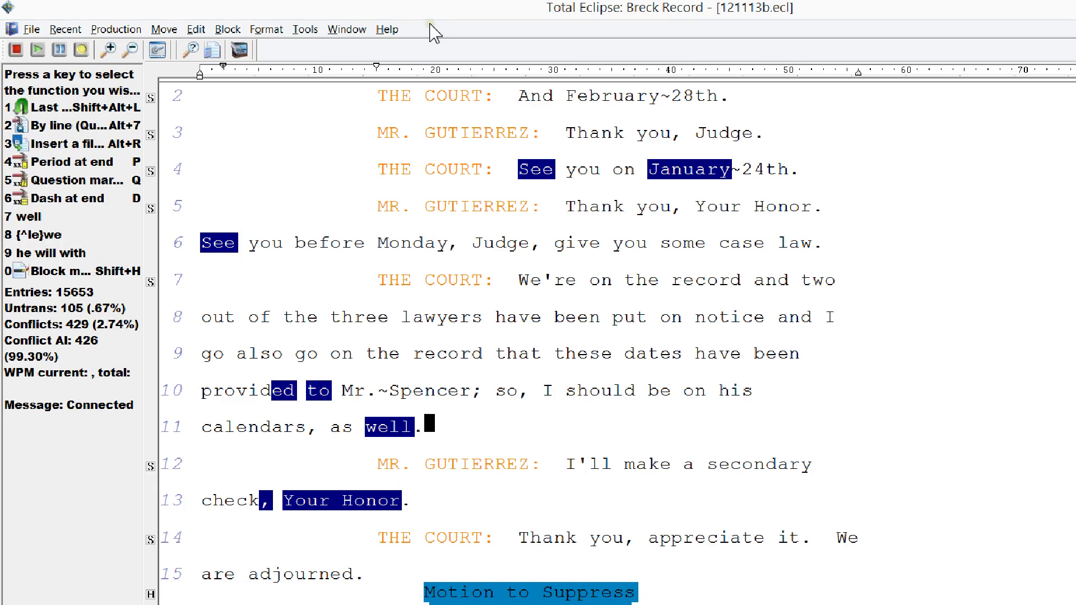
{"action": "key", "text": "3"}
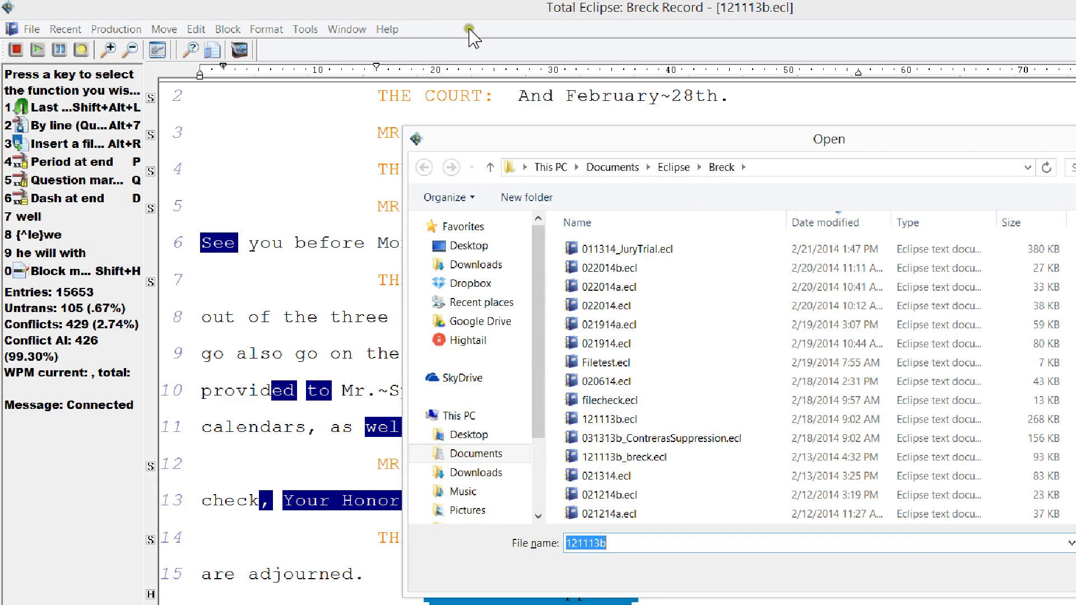
{"action": "key", "text": "alt+Up"}
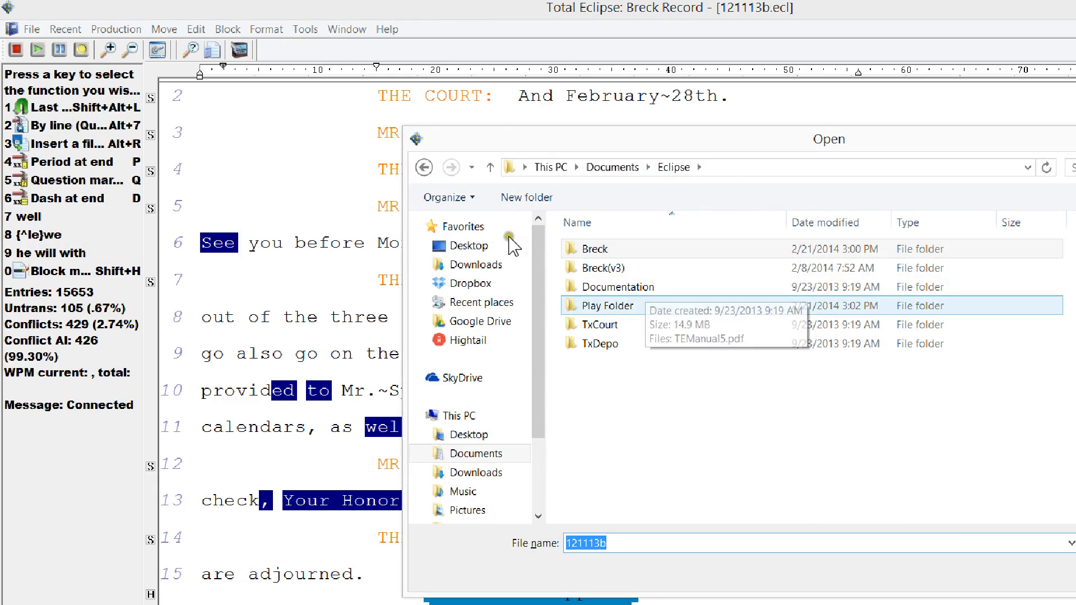
{"action": "key", "text": "Return"}
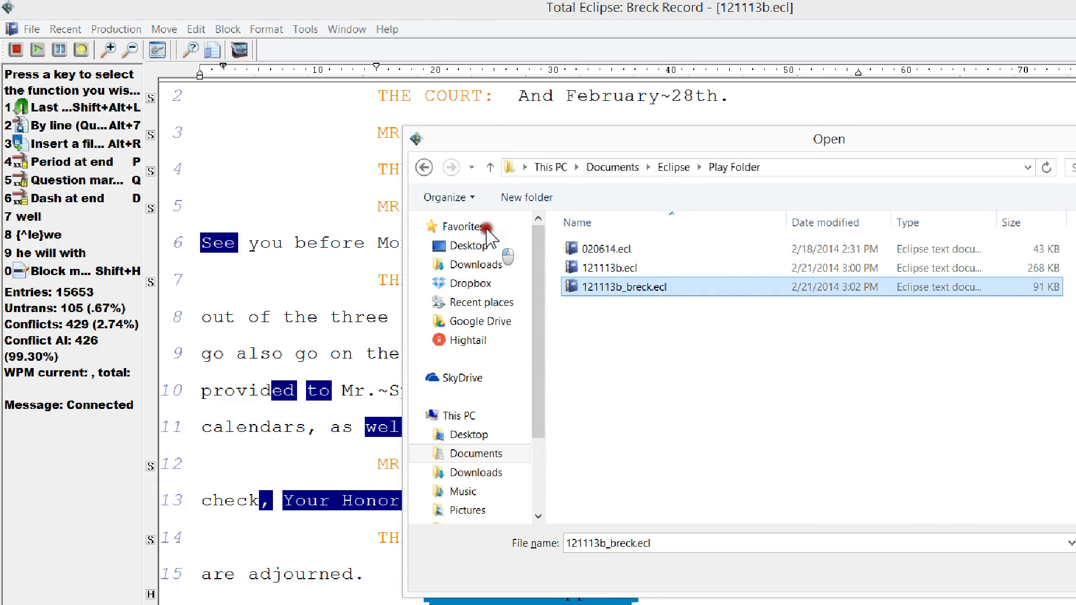
{"action": "key", "text": "Down"}
{"action": "key", "text": "Return"}
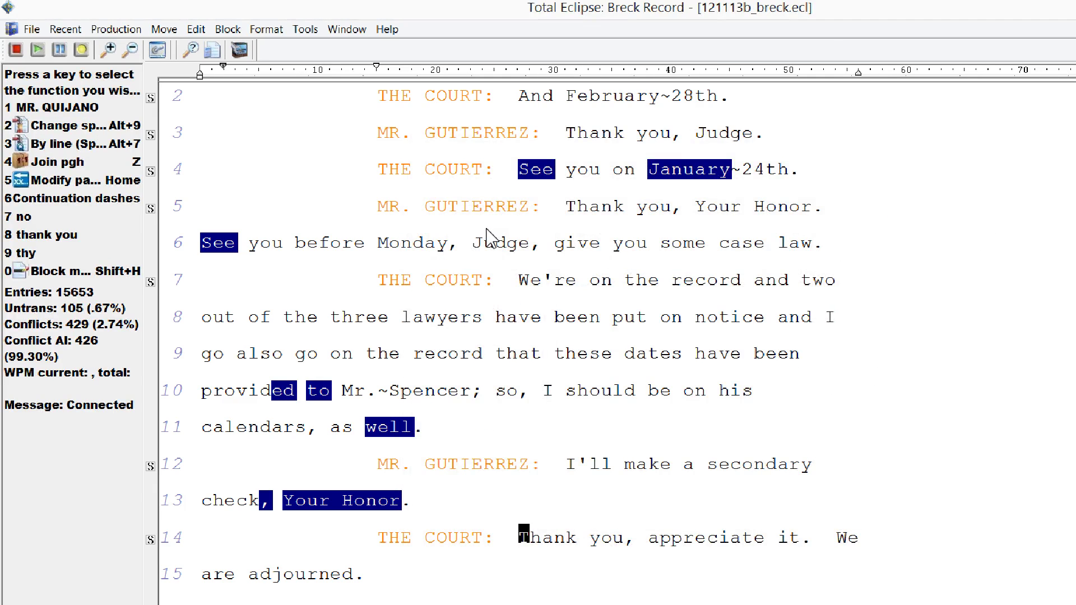
{"action": "key", "text": "ctrl+Home"}
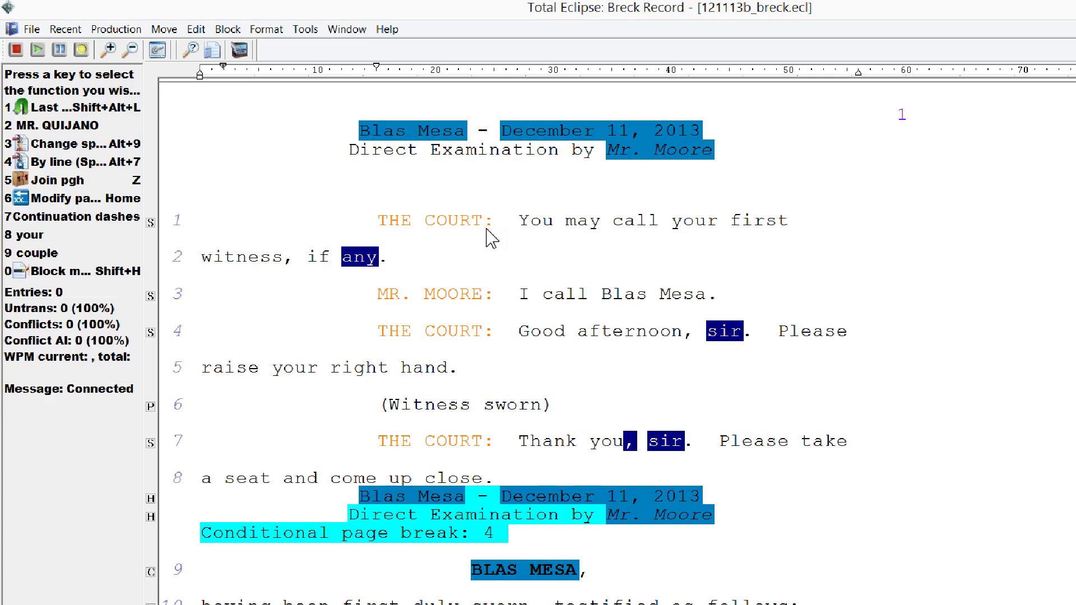
- Play a few seconds of 121113b_breck.ecl's audio from line 4, stop it, and switch to the Play Folder
{"action": "key", "text": "ctrl+Down"}
{"action": "key", "text": "ctrl+Down"}
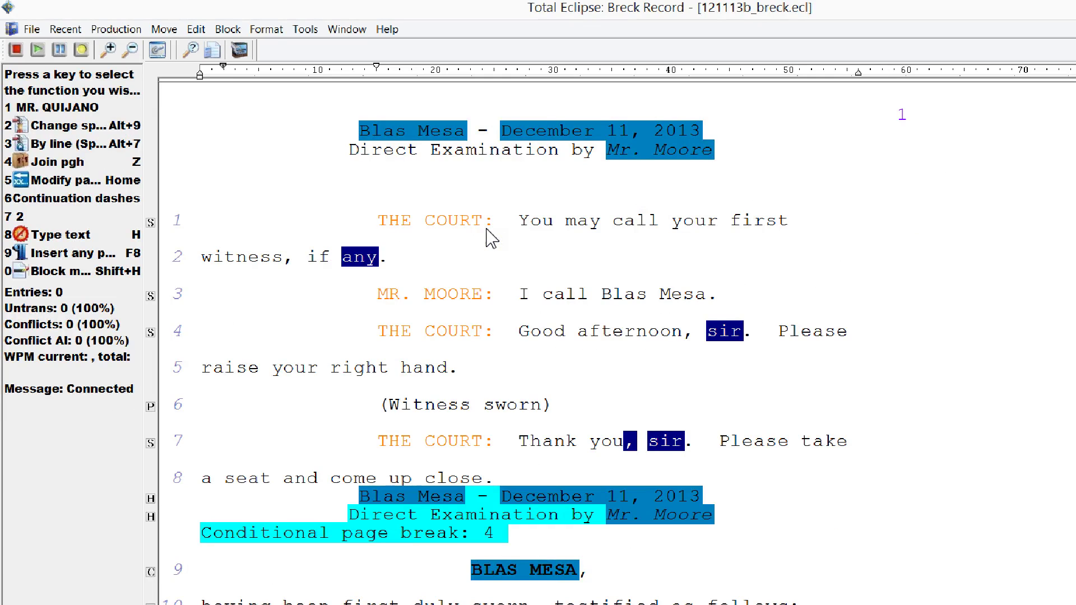
{"action": "key", "text": "alt+p"}
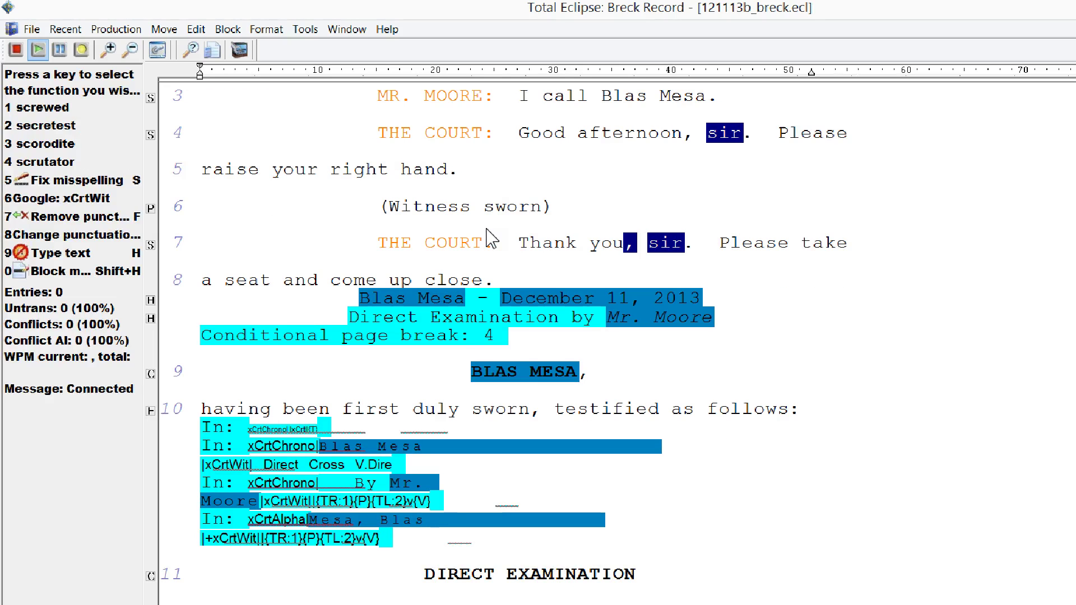
{"action": "key", "text": "Escape"}
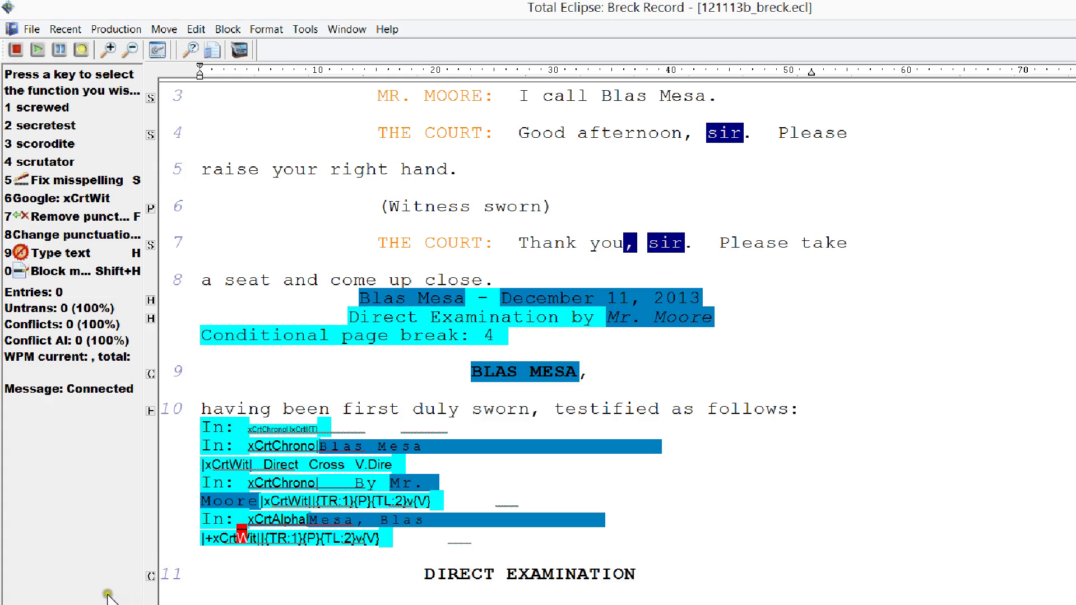
{"action": "key", "text": "alt+Tab"}
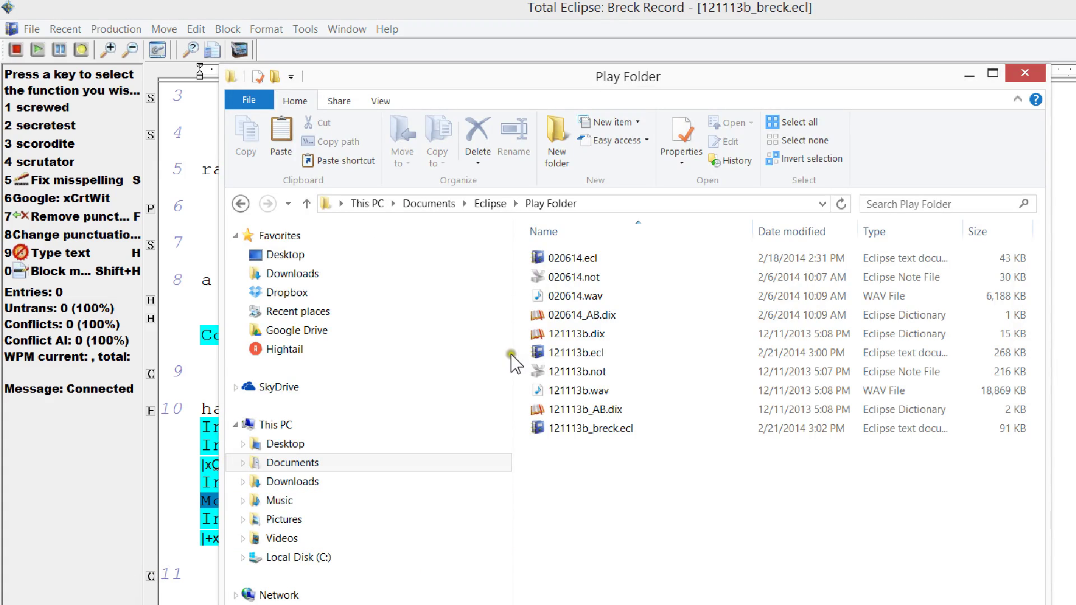
- Compare the new 121113b_breck.ecl with 121113b.wav in the Play Folder listing
{"action": "key", "text": "End"}
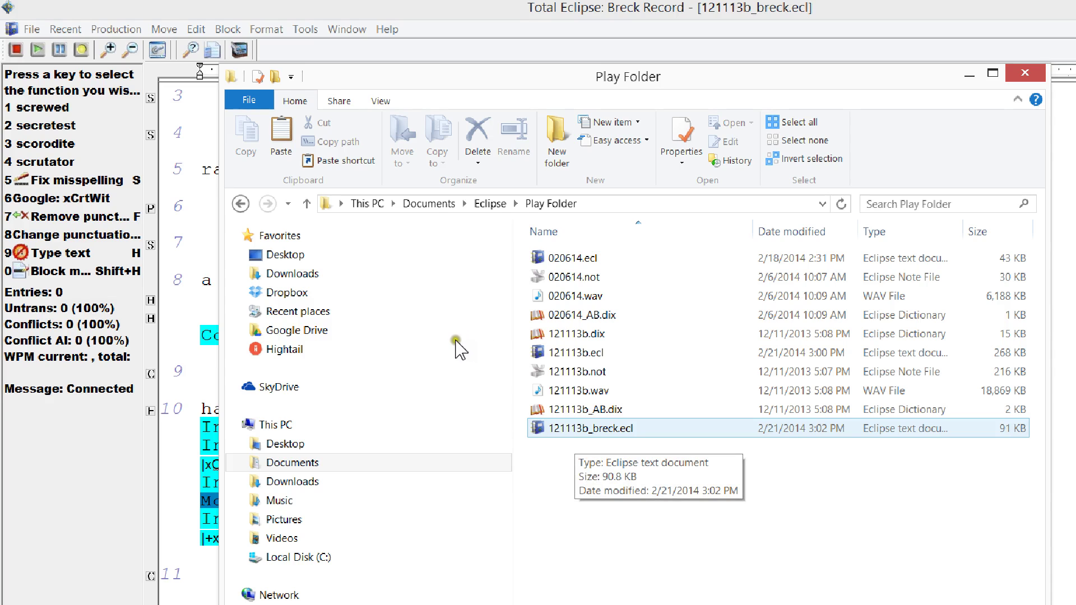
{"action": "key", "text": "Up"}
{"action": "key", "text": "Up"}
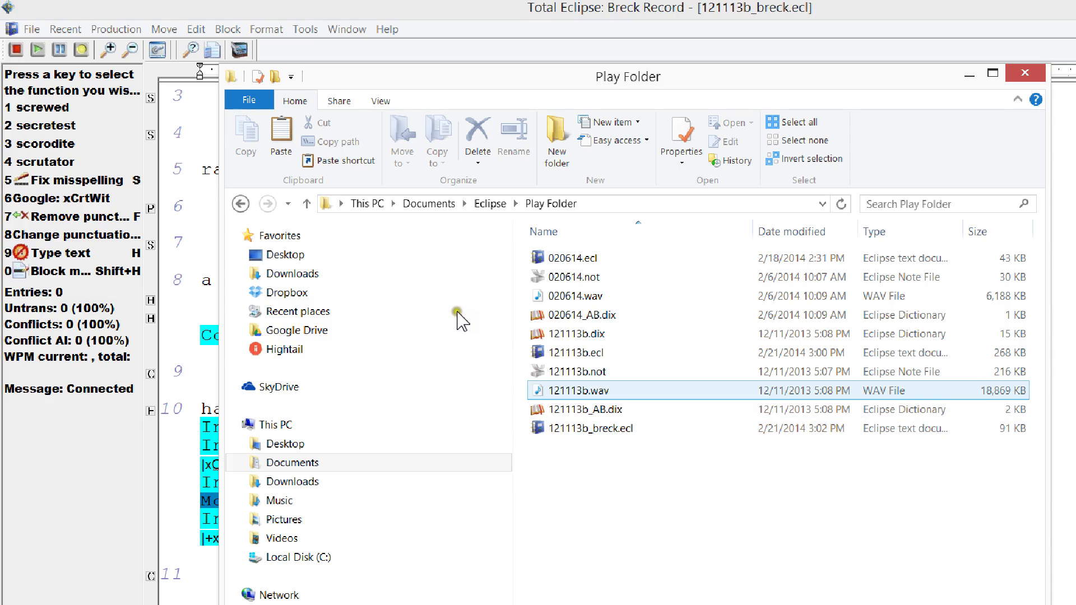
{"action": "key", "text": "Down"}
{"action": "key", "text": "Down"}
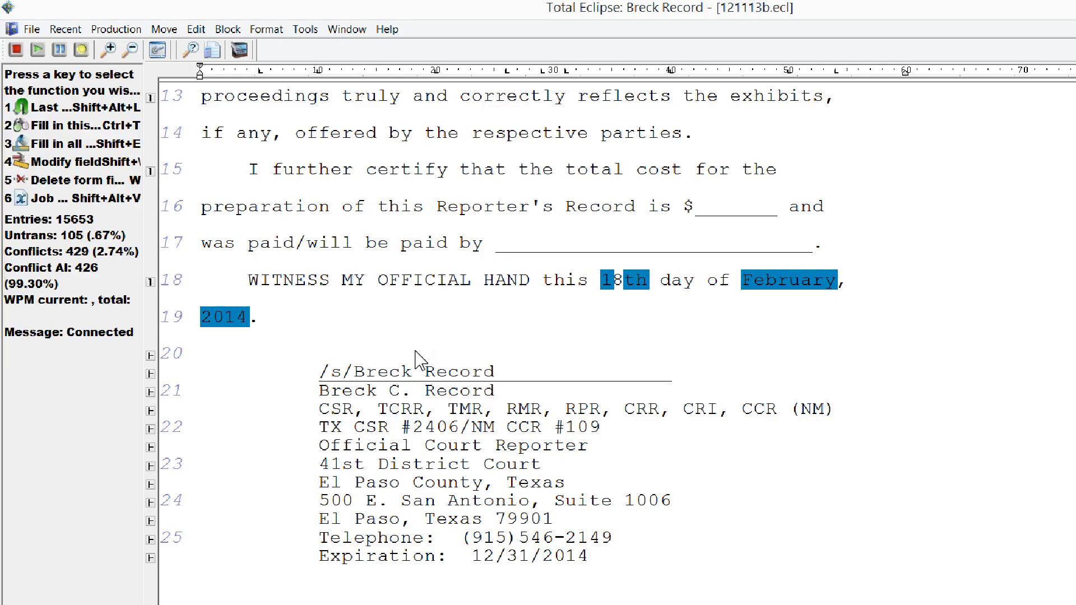
- Read 020614.ecl from Eclipse\Play Folder into 121113b.ecl after the reporter's certificate
{"action": "left_click", "coordinate": [549, 262]}
{"action": "key", "text": "ctrl+o"}
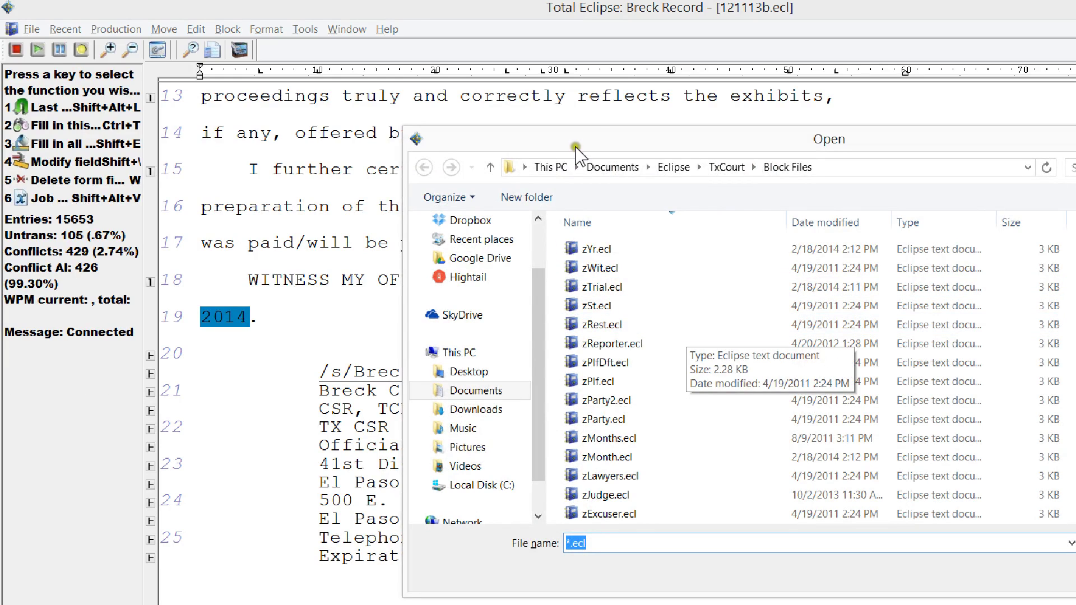
{"action": "left_click", "coordinate": [528, 134]}
{"action": "key", "text": "alt+Up"}
{"action": "key", "text": "alt+Up"}
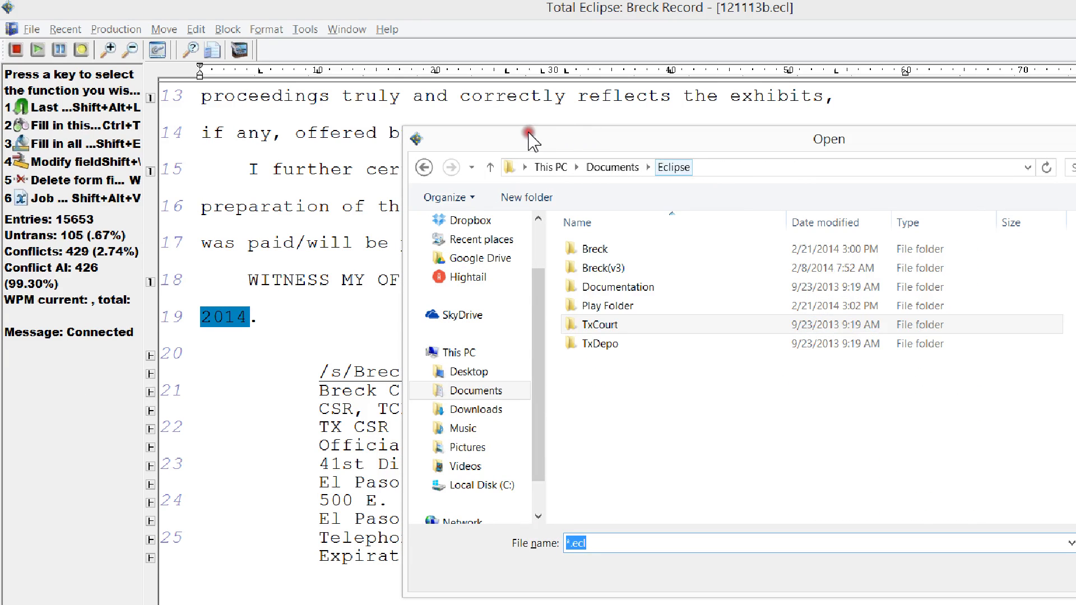
{"action": "left_click", "coordinate": [609, 306]}
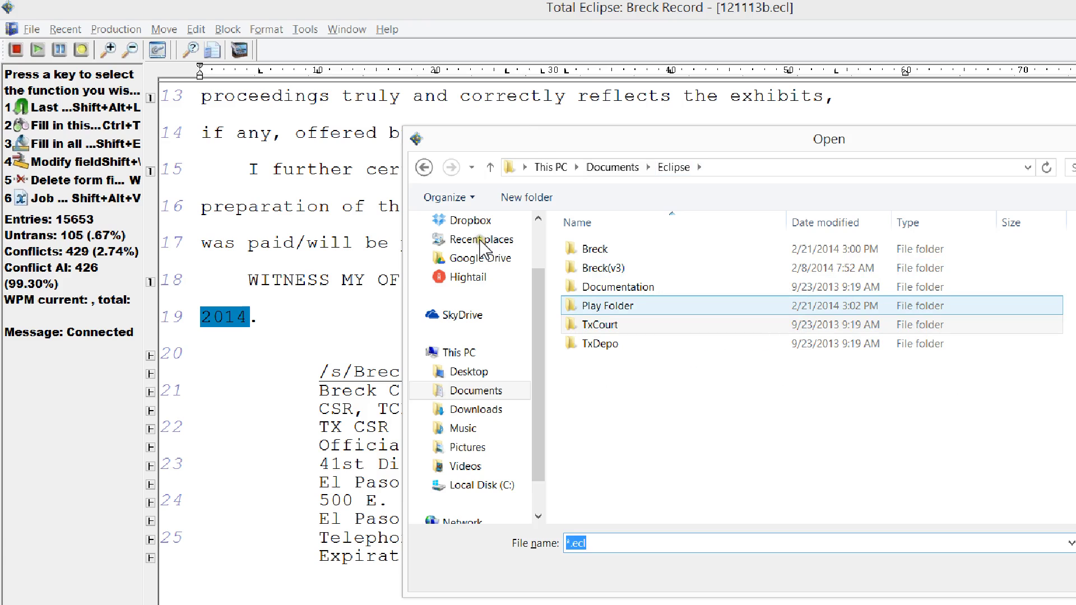
{"action": "key", "text": "Return"}
{"action": "key", "text": "Up"}
{"action": "key", "text": "Up"}
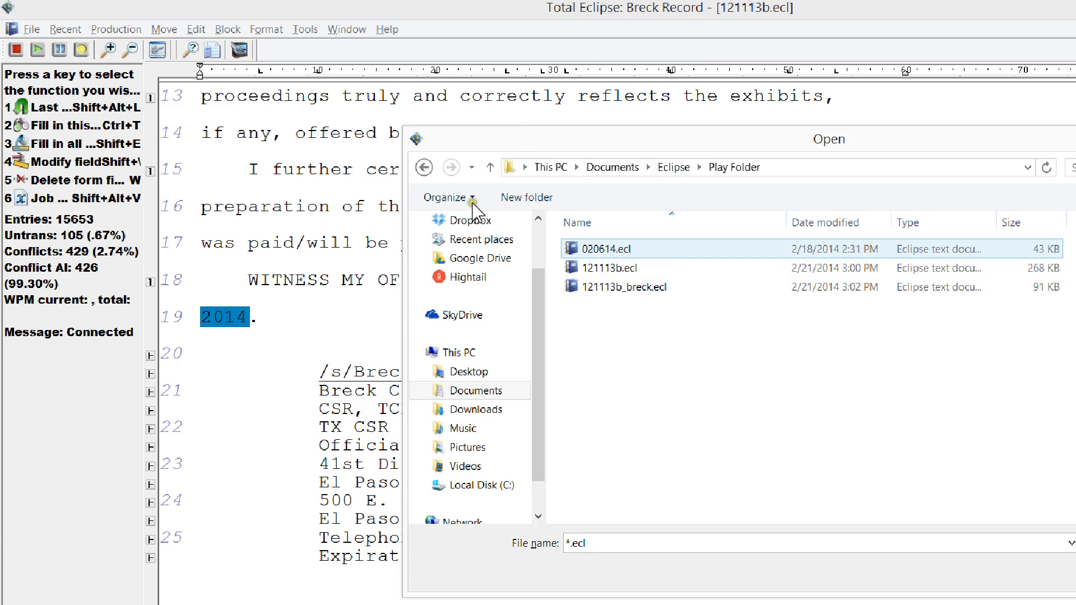
{"action": "left_click", "coordinate": [476, 197]}
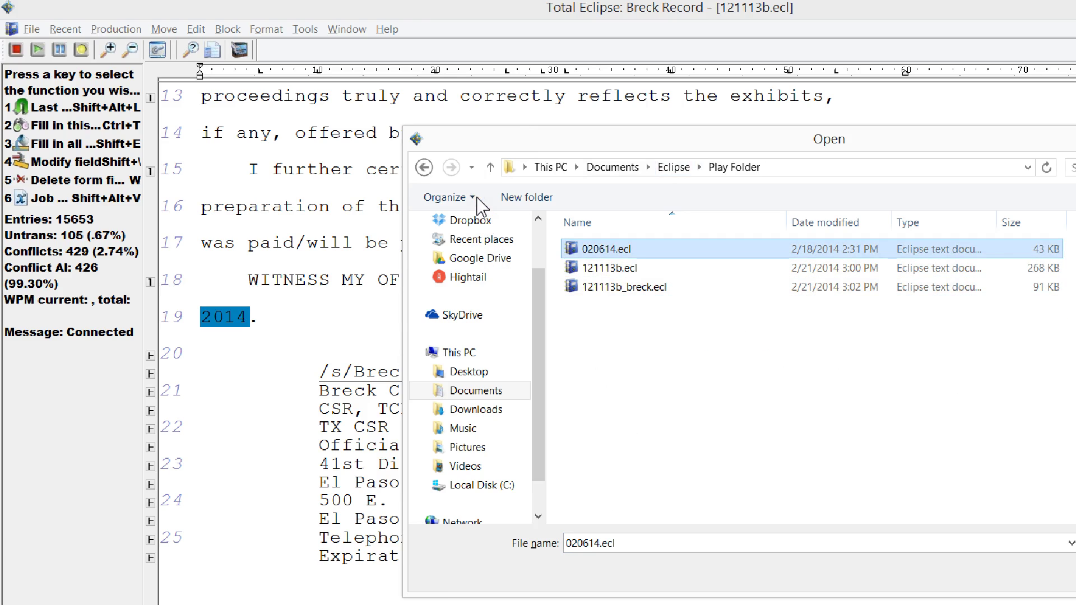
{"action": "left_click", "coordinate": [891, 457]}
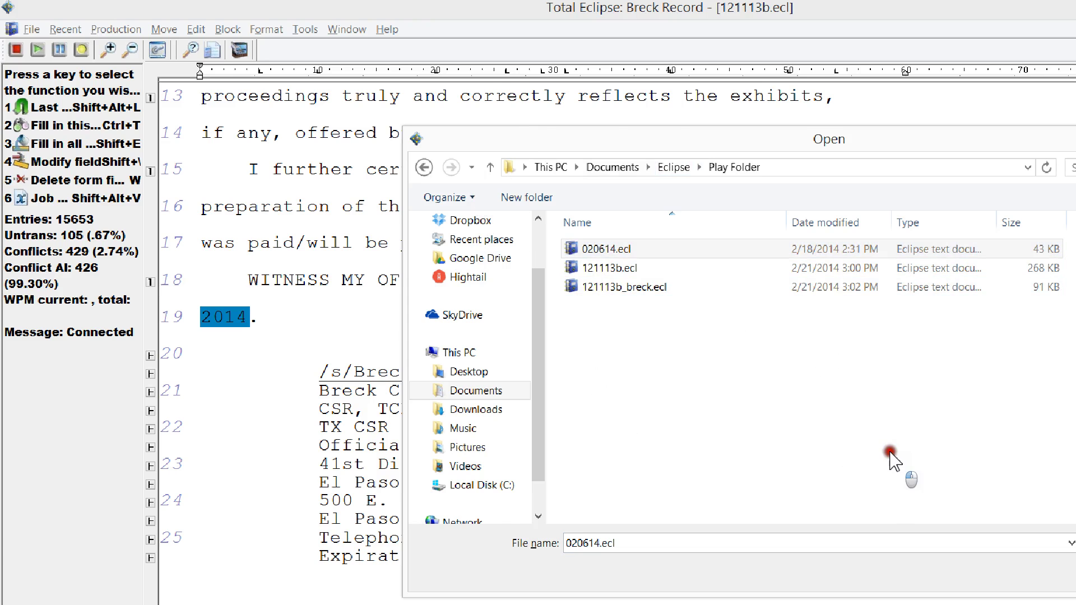
{"action": "key", "text": "Escape"}
{"action": "right_click", "coordinate": [735, 409]}
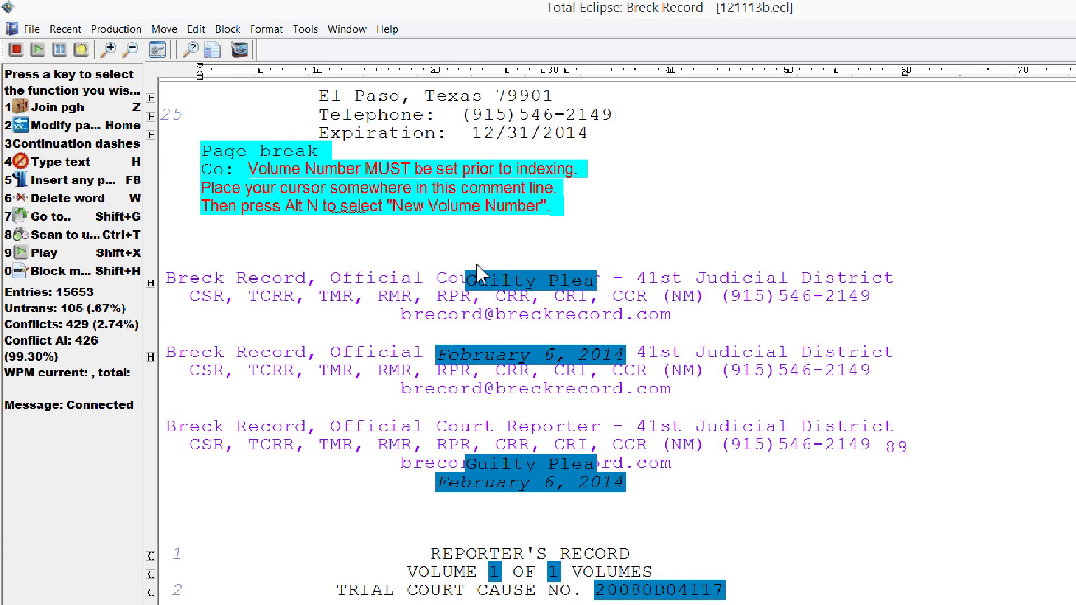
{"action": "key", "text": "Escape"}
{"action": "key", "text": "Down"}
{"action": "key", "text": "Down"}
{"action": "key", "text": "Down"}
{"action": "key", "text": "Down"}
{"action": "key", "text": "Down"}
{"action": "key", "text": "Down"}
{"action": "key", "text": "Down"}
{"action": "key", "text": "Down"}
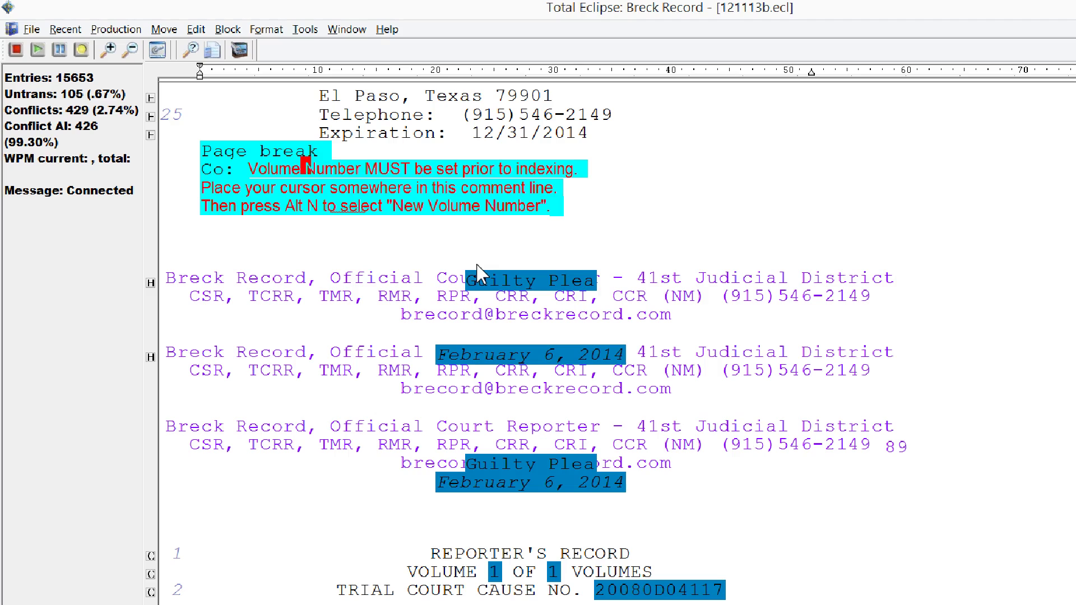
{"action": "key", "text": "Down"}
{"action": "key", "text": "Down"}
{"action": "key", "text": "Down"}
{"action": "key", "text": "Down"}
{"action": "key", "text": "Down"}
{"action": "key", "text": "Down"}
{"action": "key", "text": "Down"}
{"action": "key", "text": "Down"}
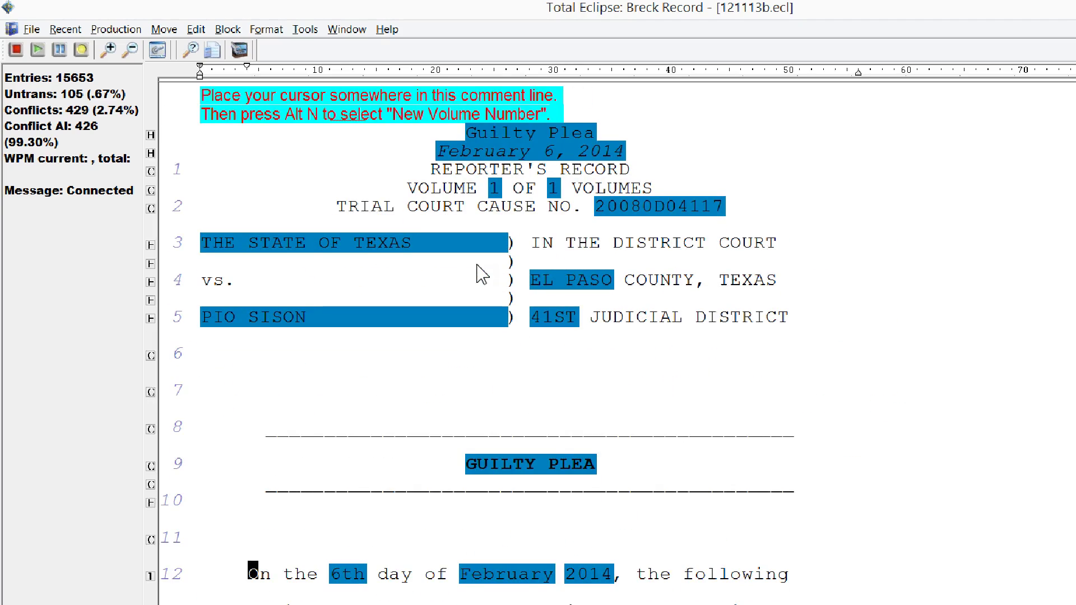
{"action": "key", "text": "Down"}
{"action": "key", "text": "Down"}
{"action": "key", "text": "Down"}
{"action": "key", "text": "Down"}
{"action": "key", "text": "Down"}
{"action": "key", "text": "Down"}
{"action": "key", "text": "Down"}
{"action": "key", "text": "Down"}
{"action": "key", "text": "Down"}
{"action": "key", "text": "Down"}
{"action": "key", "text": "Down"}
{"action": "key", "text": "Down"}
{"action": "key", "text": "Down"}
{"action": "key", "text": "Down"}
{"action": "key", "text": "Down"}
{"action": "key", "text": "Down"}
{"action": "key", "text": "Down"}
{"action": "key", "text": "Down"}
{"action": "key", "text": "Down"}
{"action": "key", "text": "Down"}
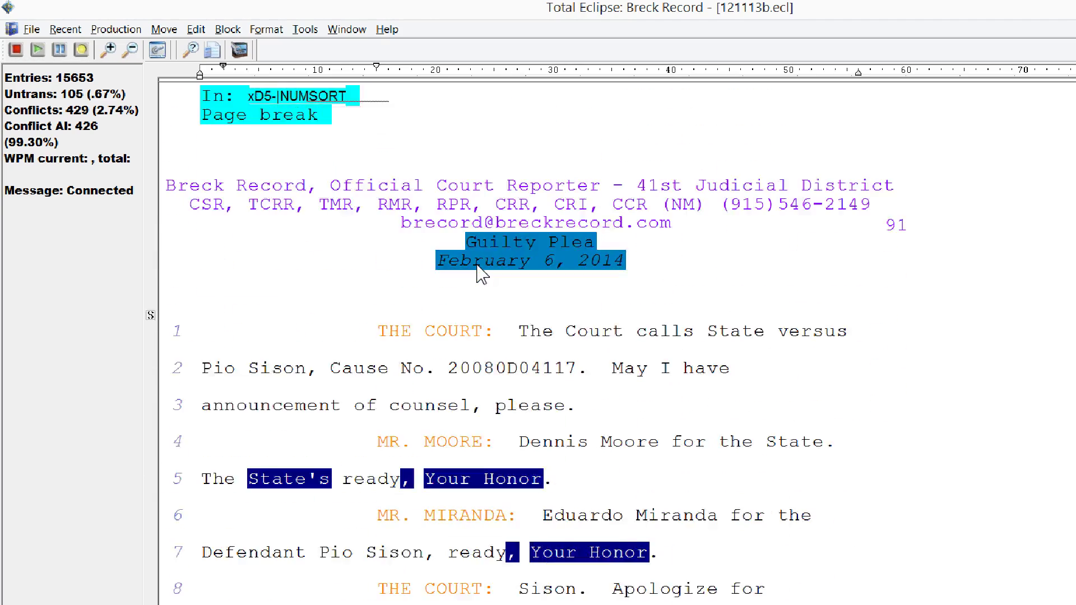
{"action": "key", "text": "Down"}
{"action": "key", "text": "Up"}
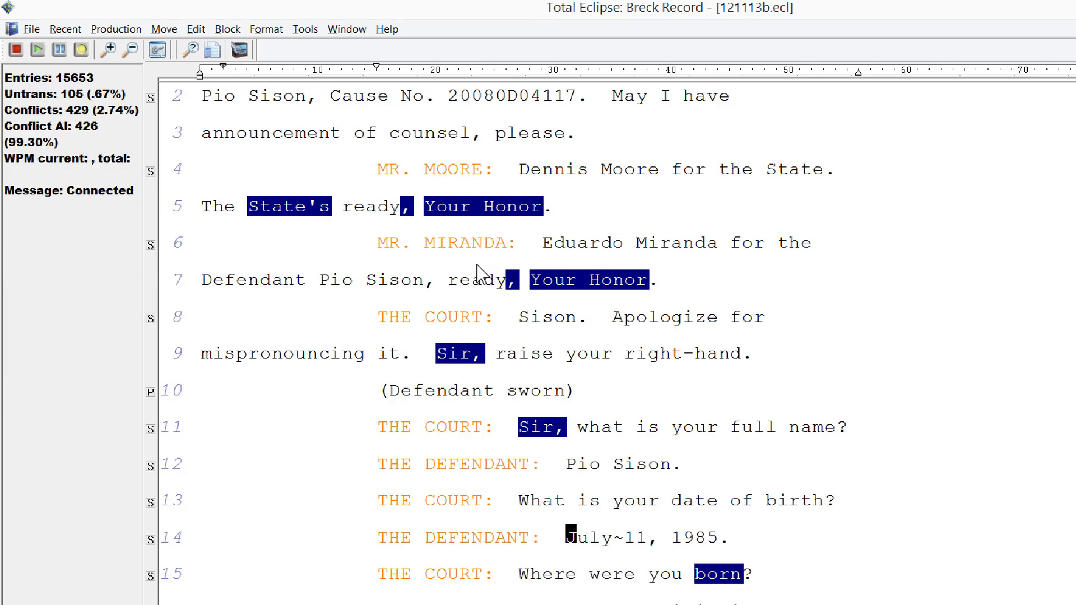
{"action": "key", "text": "F12"}
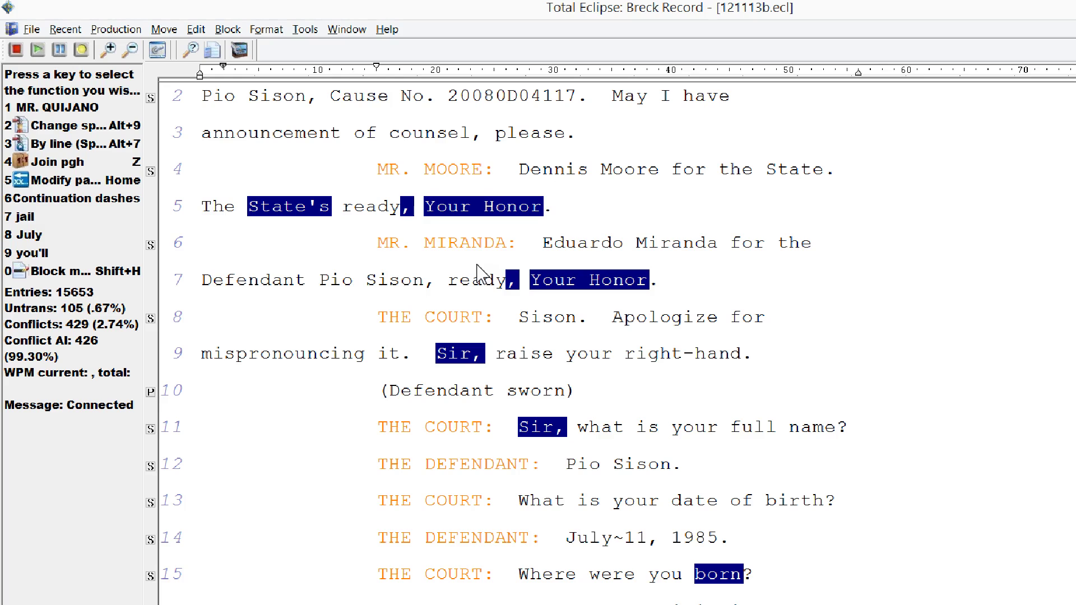
{"action": "key", "text": "Down"}
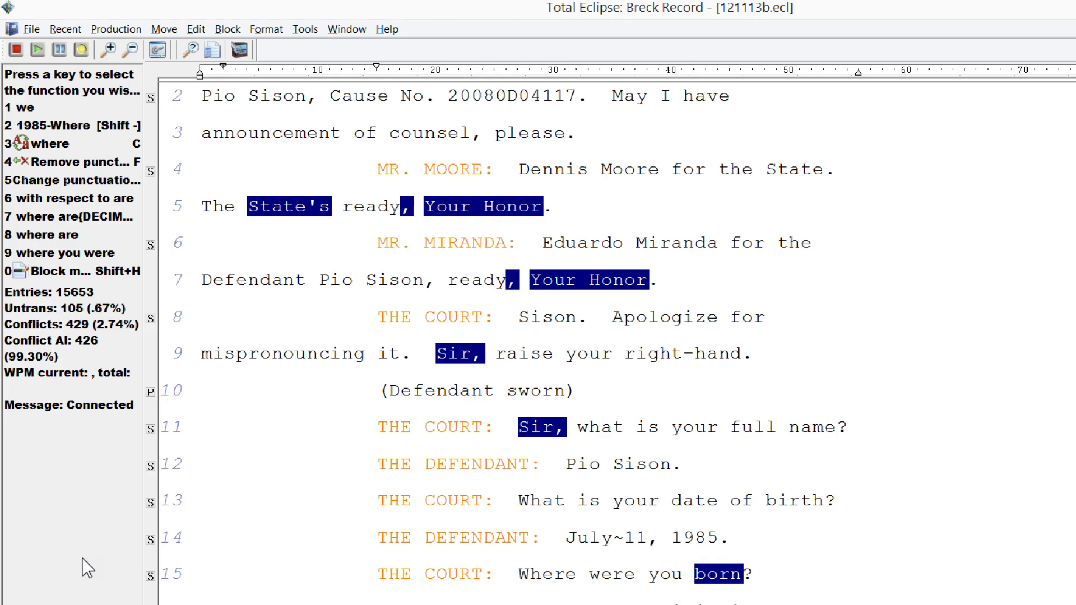
- Compare the 121113b.wav and 020614.wav recordings in the Play Folder, then return to Total Eclipse
{"action": "left_click", "coordinate": [96, 589]}
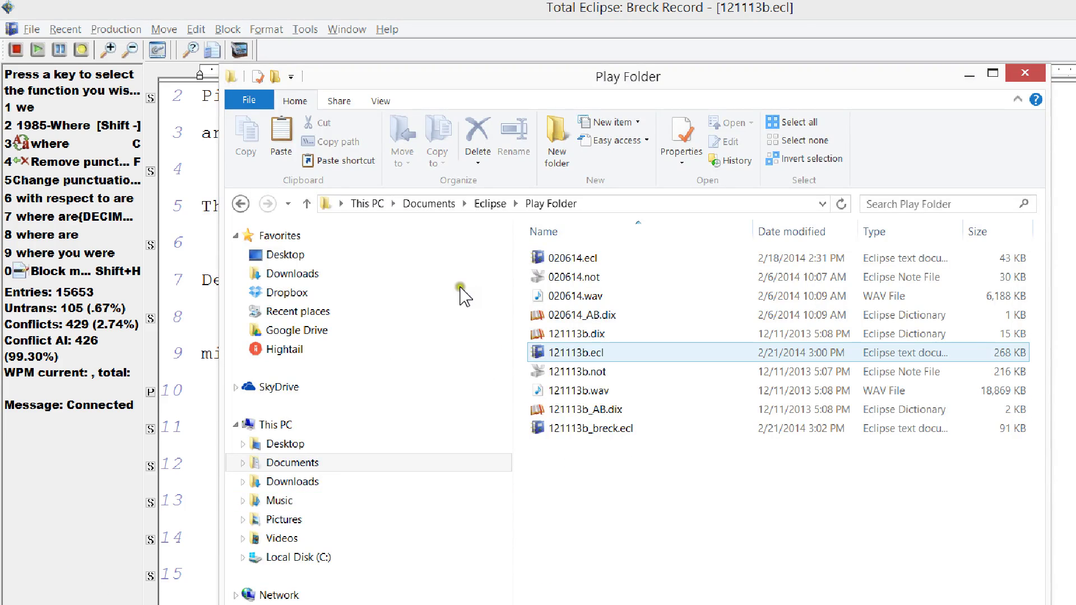
{"action": "key", "text": "Down"}
{"action": "key", "text": "Down"}
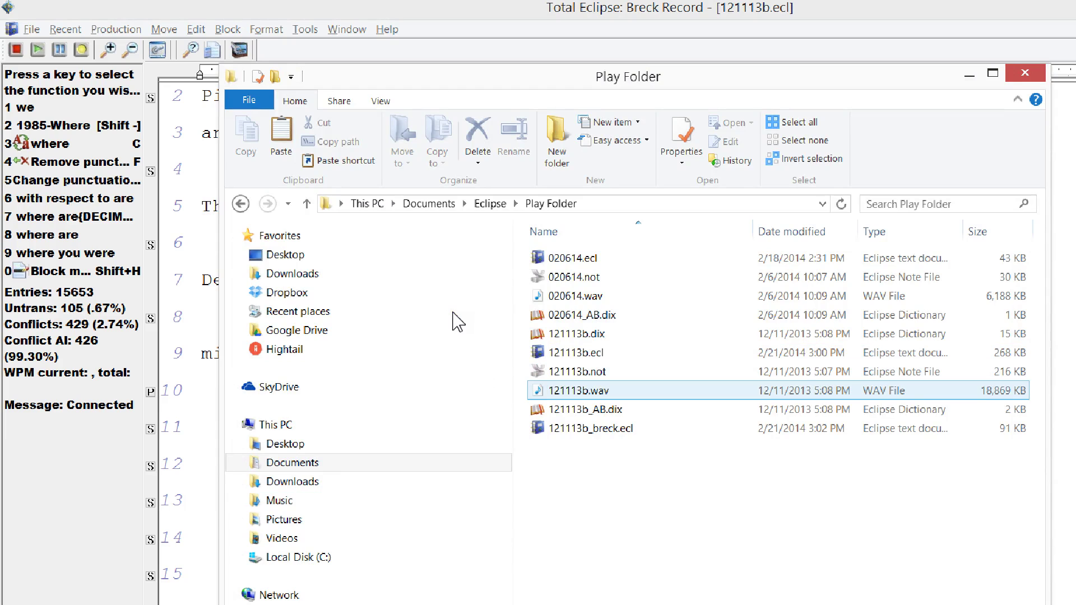
{"action": "key", "text": "Up"}
{"action": "key", "text": "Up"}
{"action": "key", "text": "Up"}
{"action": "key", "text": "Up"}
{"action": "key", "text": "Up"}
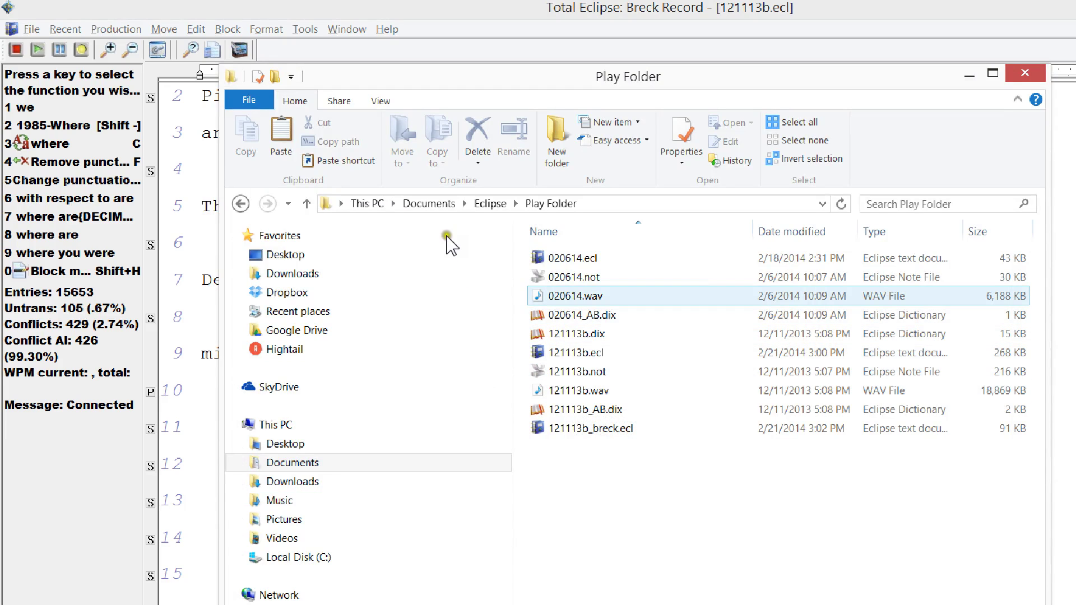
{"action": "left_click", "coordinate": [455, 235]}
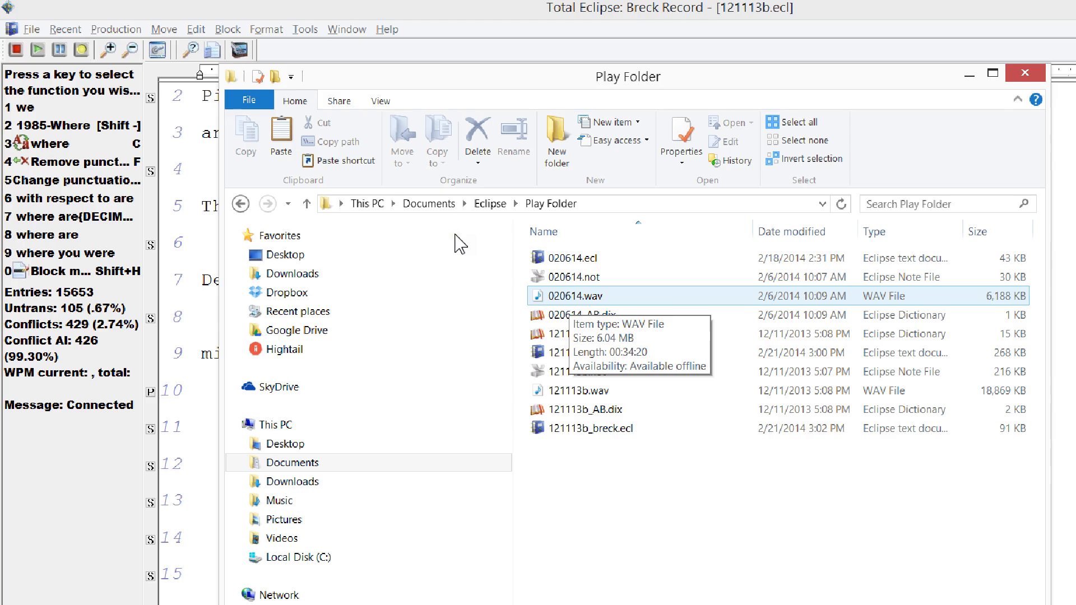
{"action": "left_click", "coordinate": [453, 236]}
{"action": "left_click", "coordinate": [454, 238]}
{"action": "left_click", "coordinate": [465, 235]}
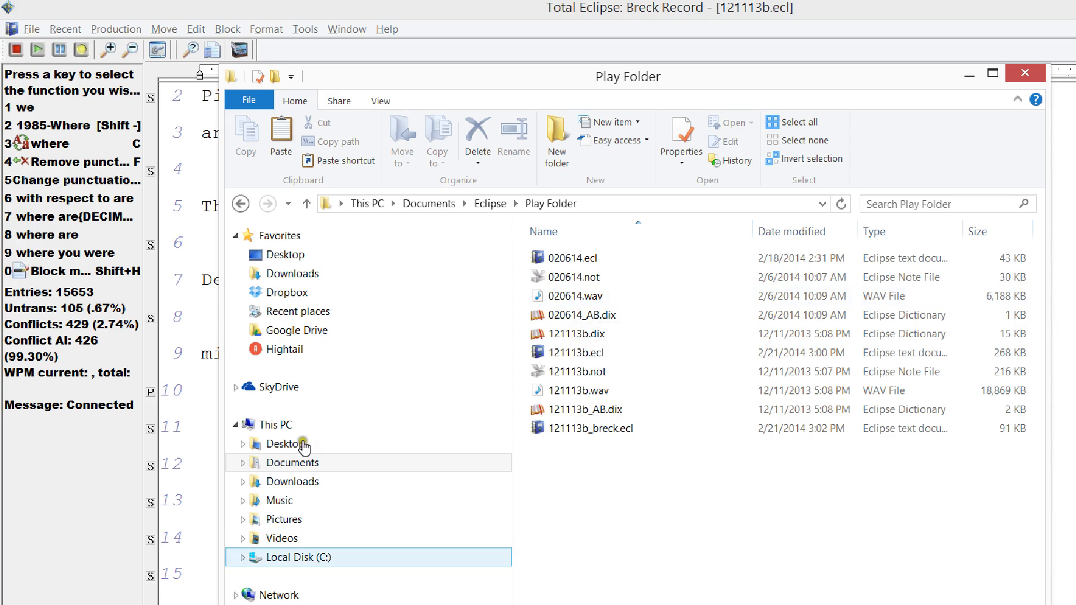
{"action": "left_click", "coordinate": [27, 564]}
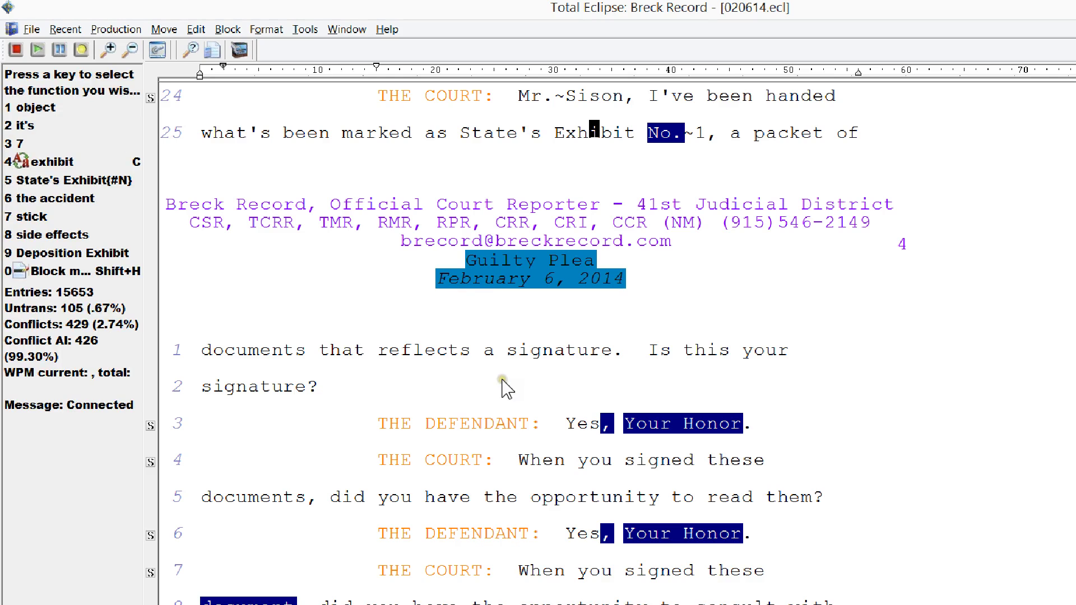
- Play 020614.ecl's audio, then switch back to the 121113b transcript
{"action": "key", "text": "ctrl+space"}
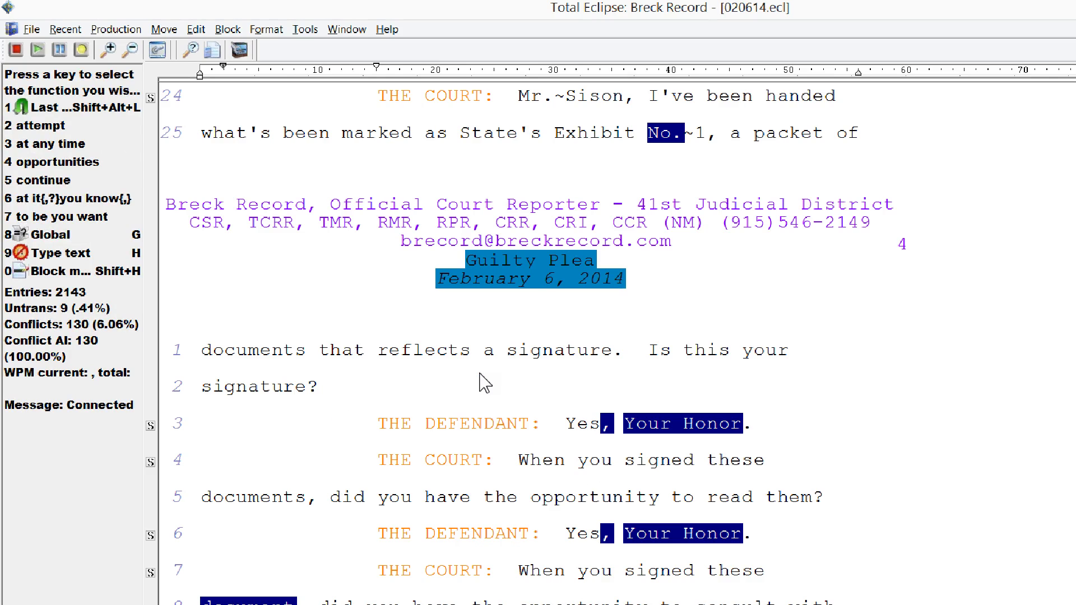
{"action": "key", "text": "F5"}
{"action": "key", "text": "F5"}
{"action": "key", "text": "ctrl+Tab"}
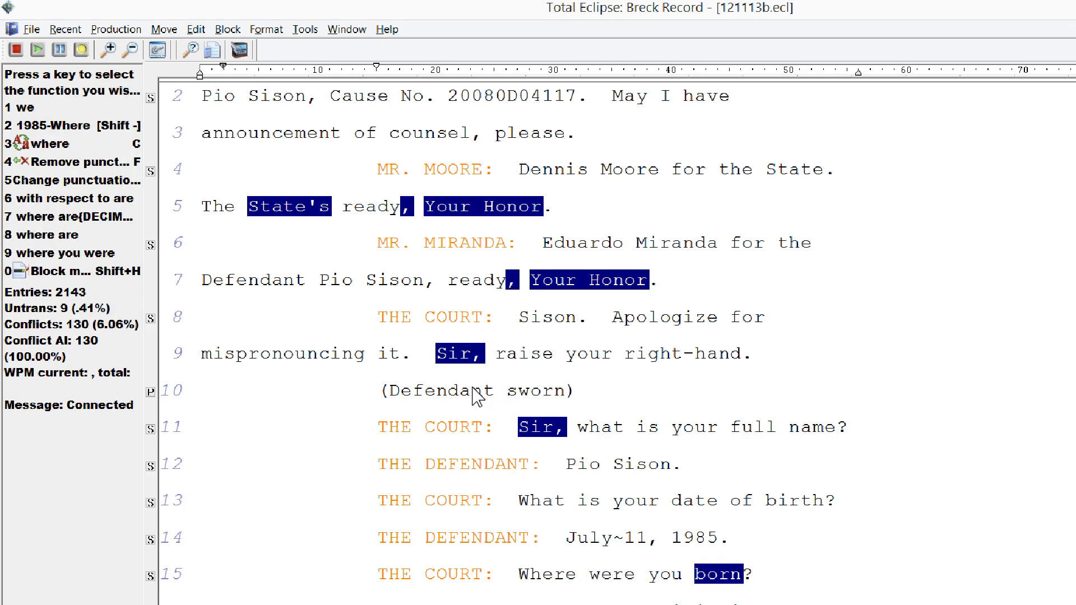
- Go to line 1 of 121113b.ecl and open its job variables (Date, Tr, VOLUME) with Ctrl+J
{"action": "key", "text": "Up"}
{"action": "key", "text": "Up"}
{"action": "key", "text": "Up"}
{"action": "key", "text": "Up"}
{"action": "key", "text": "Up"}
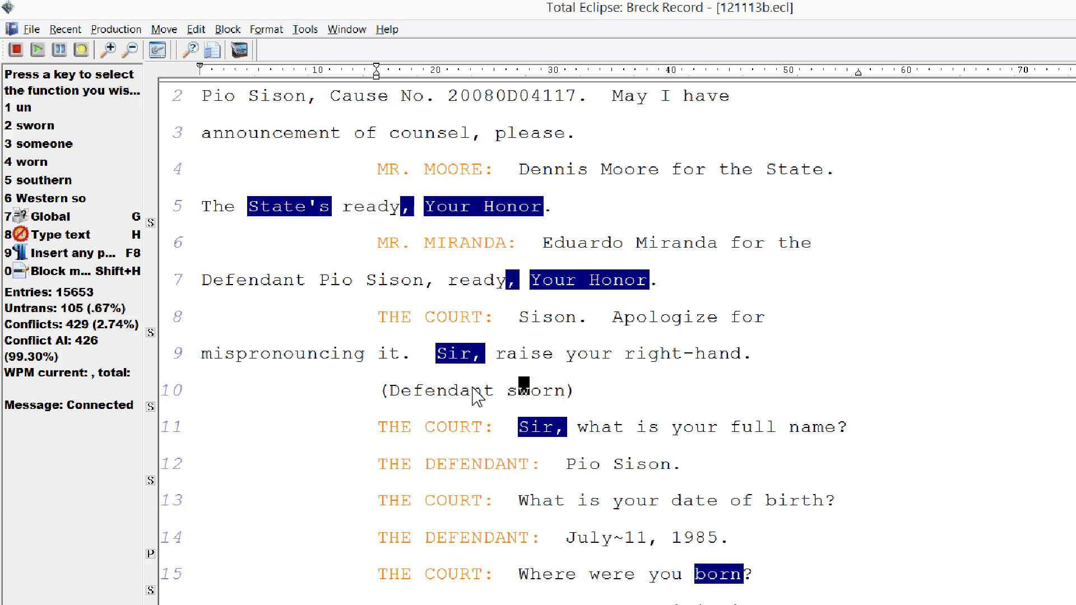
{"action": "scroll", "coordinate": [476, 397], "scroll_direction": "up", "scroll_amount": 15}
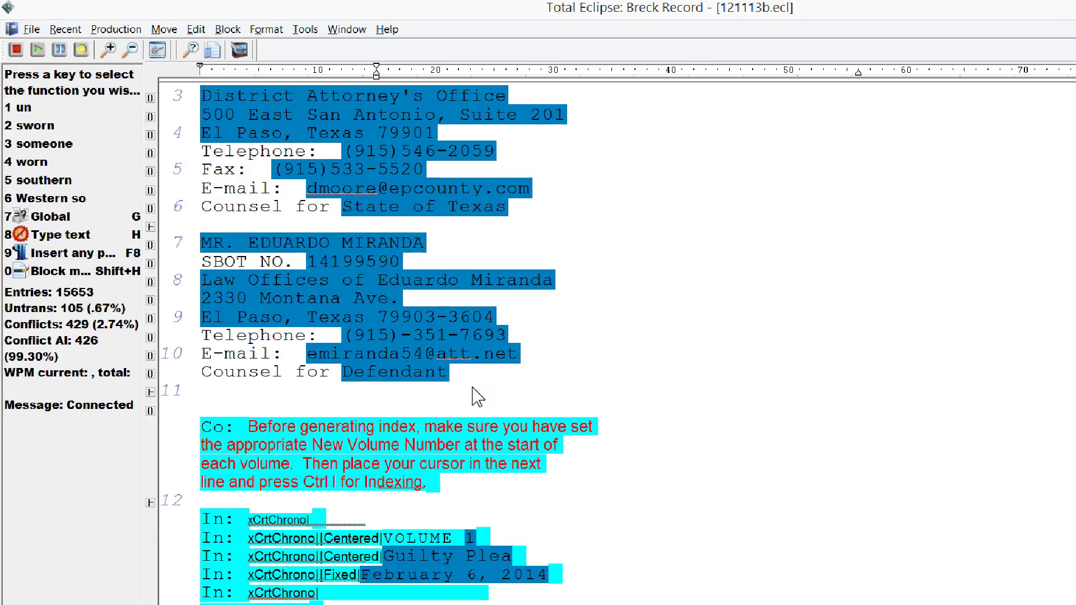
{"action": "scroll", "coordinate": [476, 397], "scroll_direction": "down", "scroll_amount": 5}
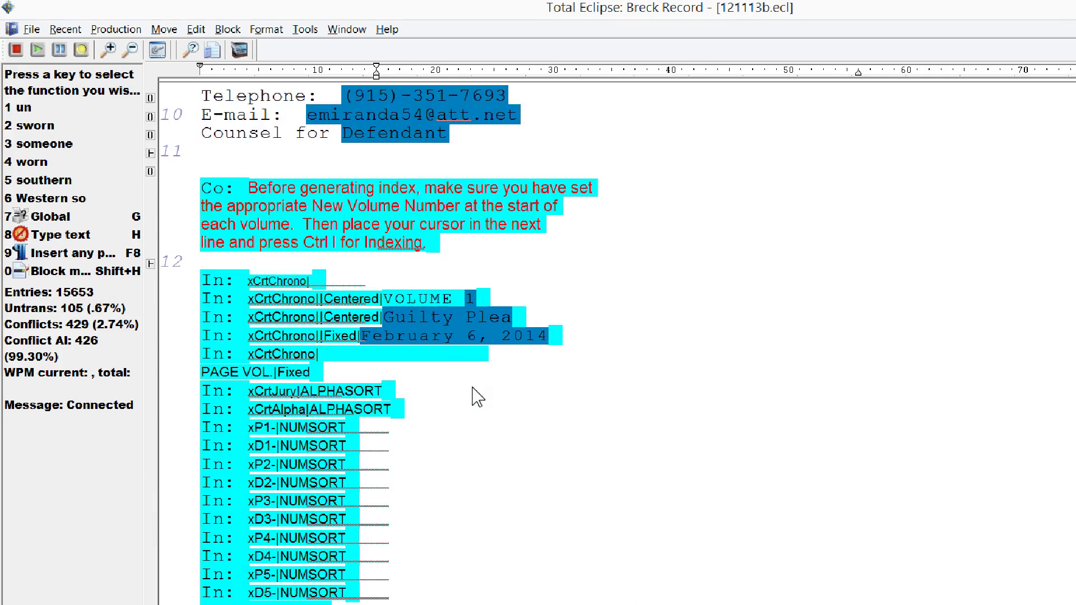
{"action": "scroll", "coordinate": [476, 397], "scroll_direction": "down", "scroll_amount": 7}
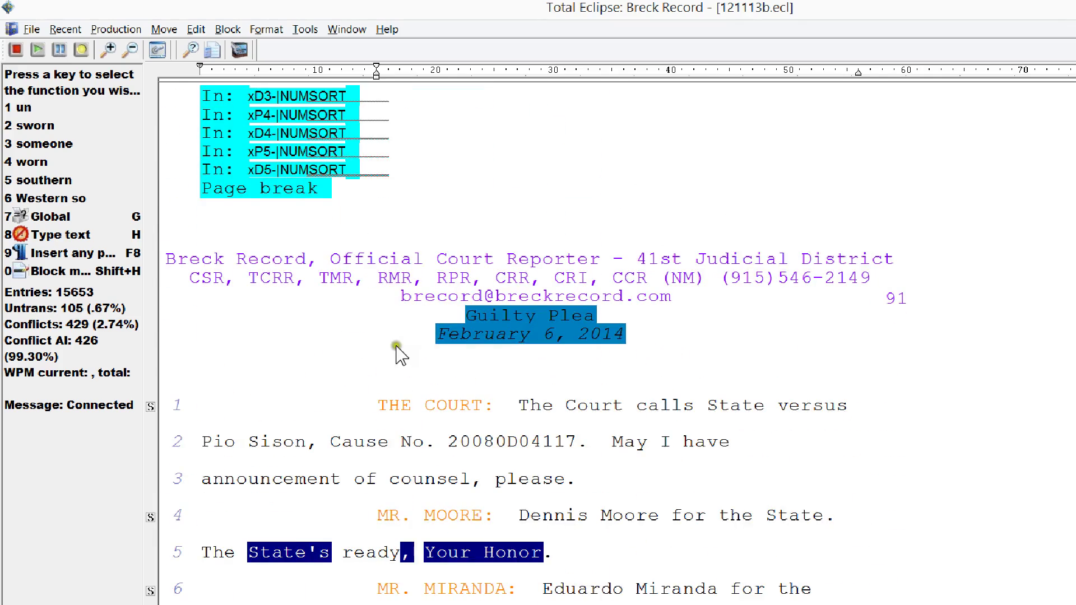
{"action": "key", "text": "Down"}
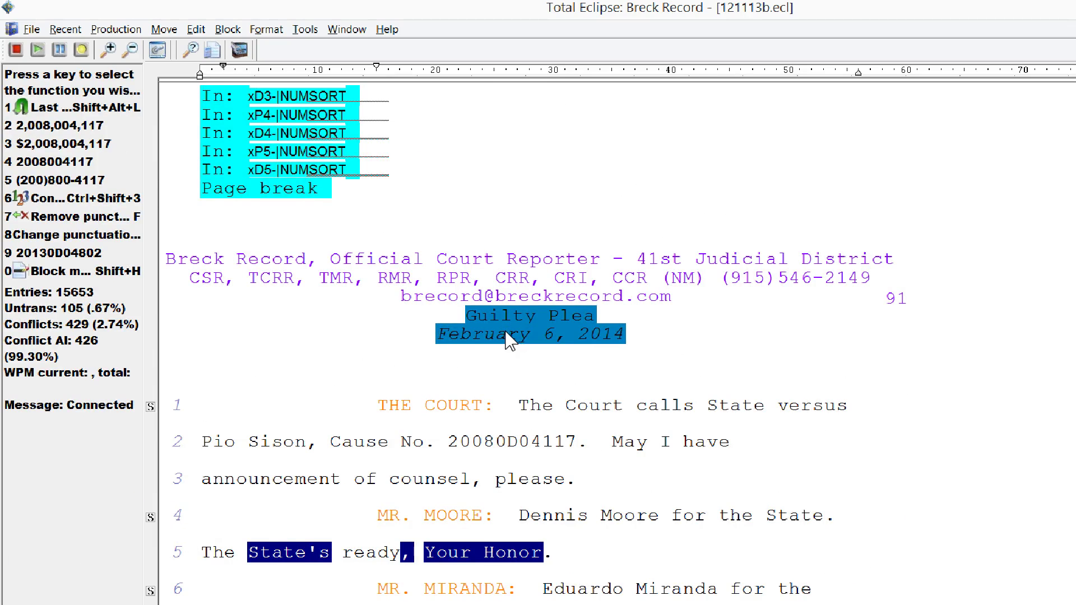
{"action": "left_click", "coordinate": [419, 326]}
{"action": "key", "text": "F12"}
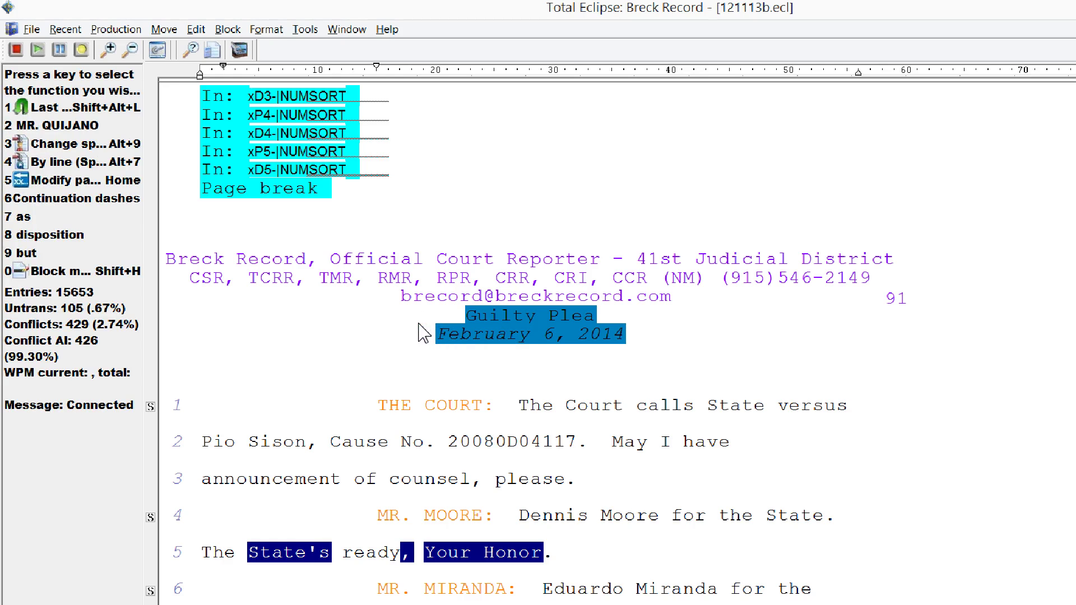
{"action": "key", "text": "ctrl+j"}
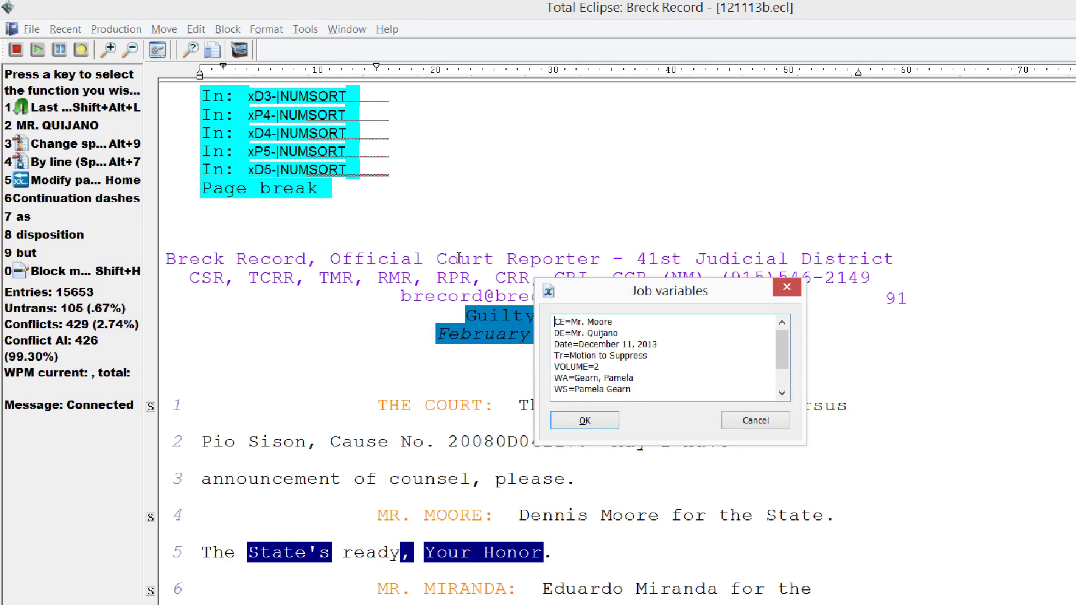
- Add WAV=020614 as the first job variable, keep CE=Mr. Moore on its own line, and save
{"action": "type", "text": "WAV=02"}
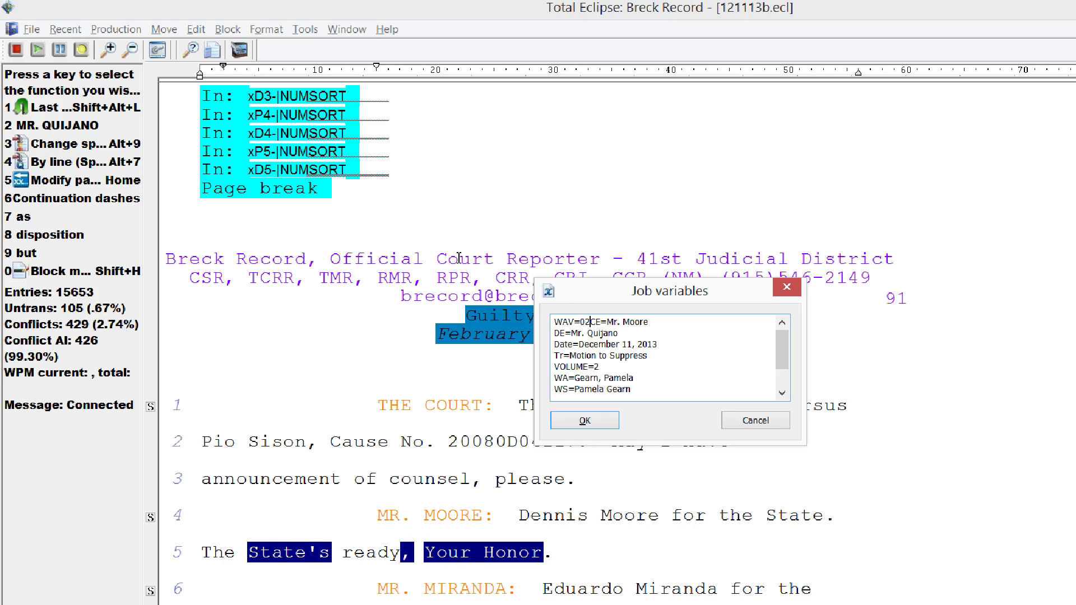
{"action": "type", "text": "0614"}
{"action": "key", "text": "Return"}
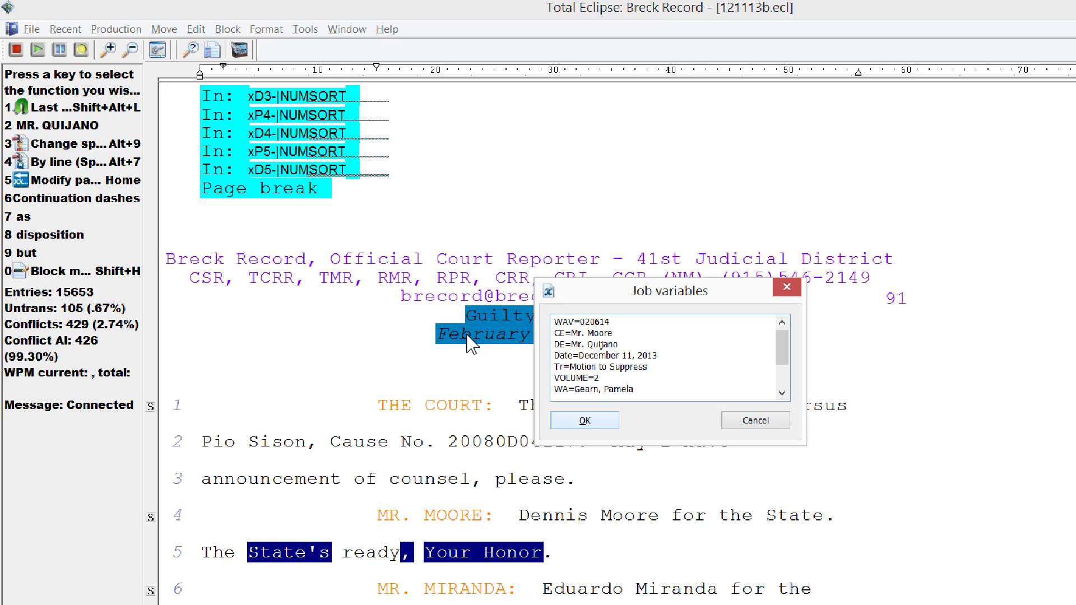
{"action": "key", "text": "Return"}
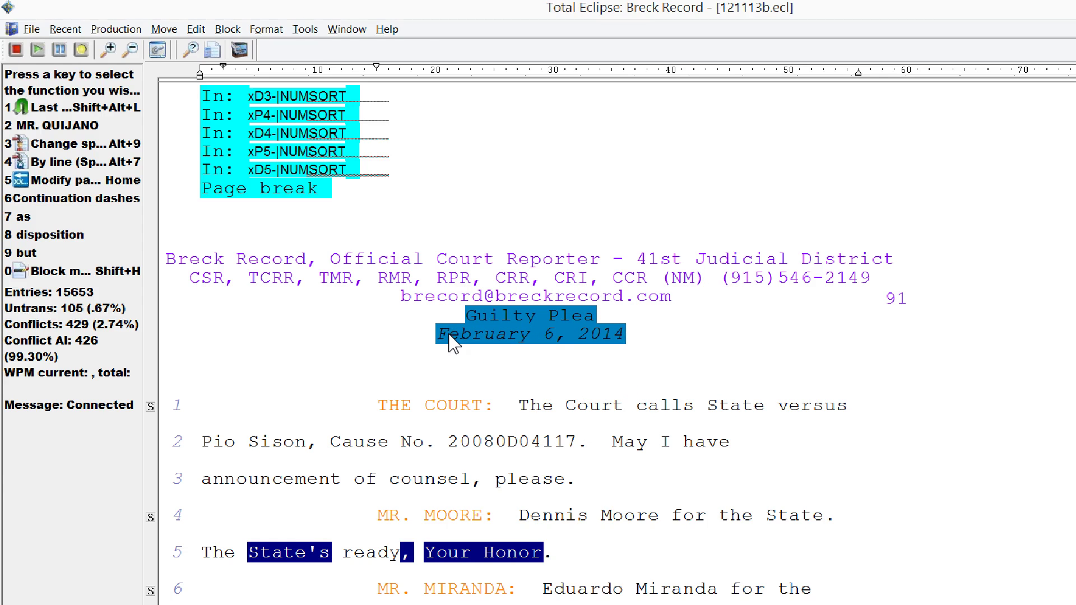
{"action": "key", "text": "Down"}
{"action": "key", "text": "Down"}
{"action": "key", "text": "Page_Up"}
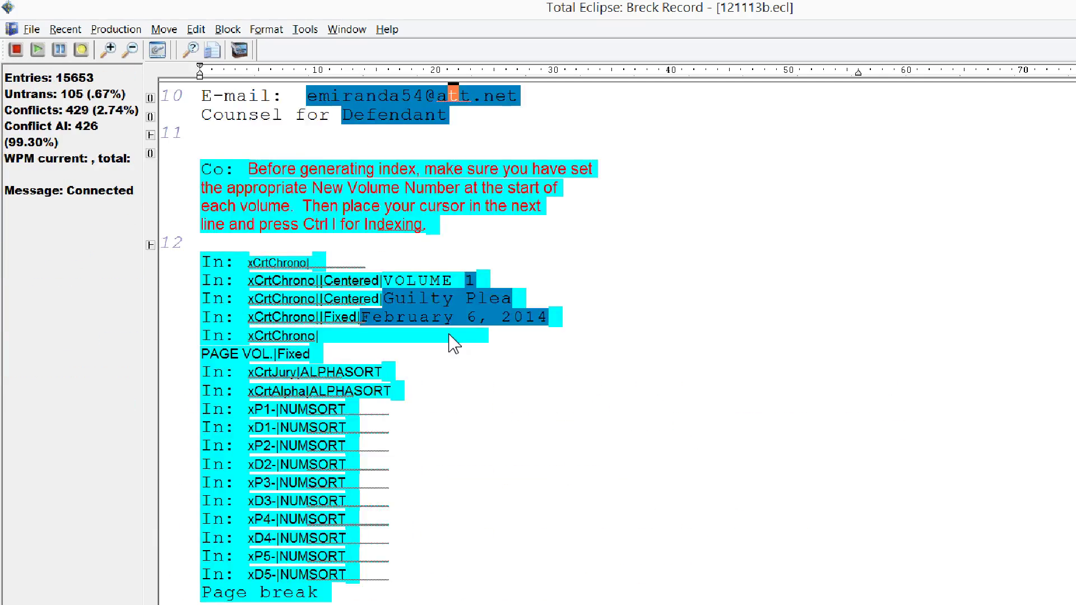
{"action": "key", "text": "Page_Up"}
{"action": "key", "text": "Page_Up"}
{"action": "key", "text": "Page_Up"}
{"action": "key", "text": "Page_Up"}
{"action": "key", "text": "Page_Up"}
{"action": "key", "text": "Page_Up"}
{"action": "key", "text": "Page_Up"}
{"action": "key", "text": "Page_Up"}
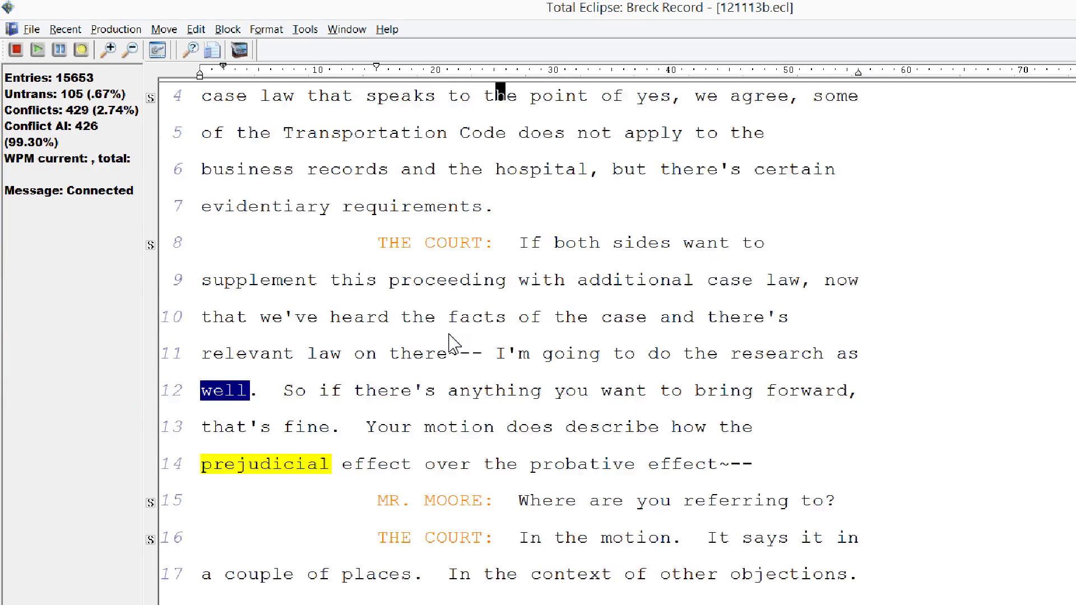
{"action": "key", "text": "Page_Up"}
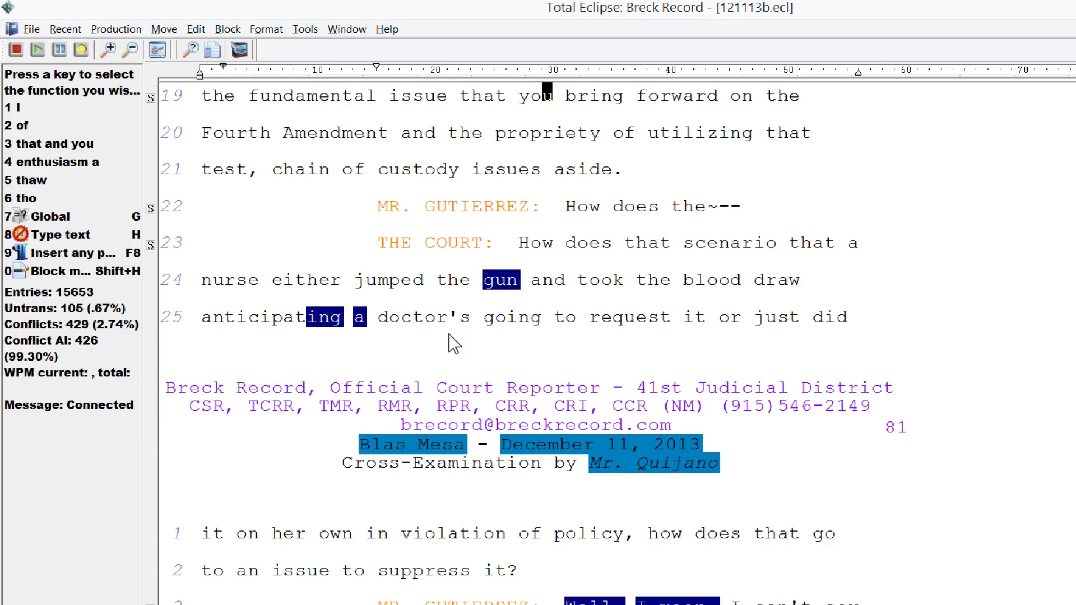
{"action": "key", "text": "F3"}
{"action": "key", "text": "F3"}
{"action": "key", "text": "F3"}
{"action": "key", "text": "F3"}
{"action": "key", "text": "F3"}
{"action": "key", "text": "F3"}
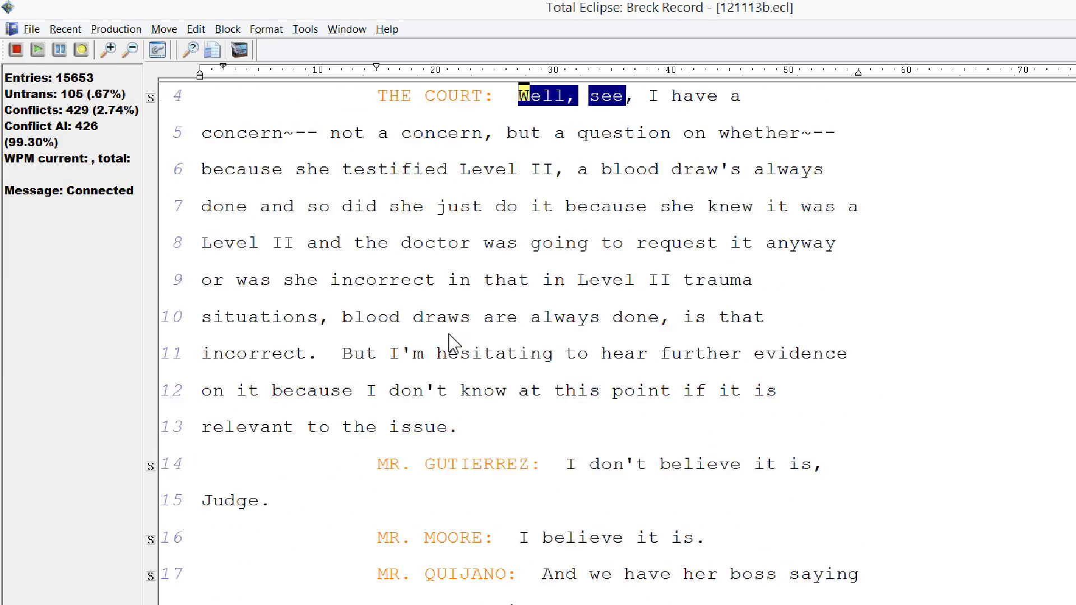
{"action": "key", "text": "F3"}
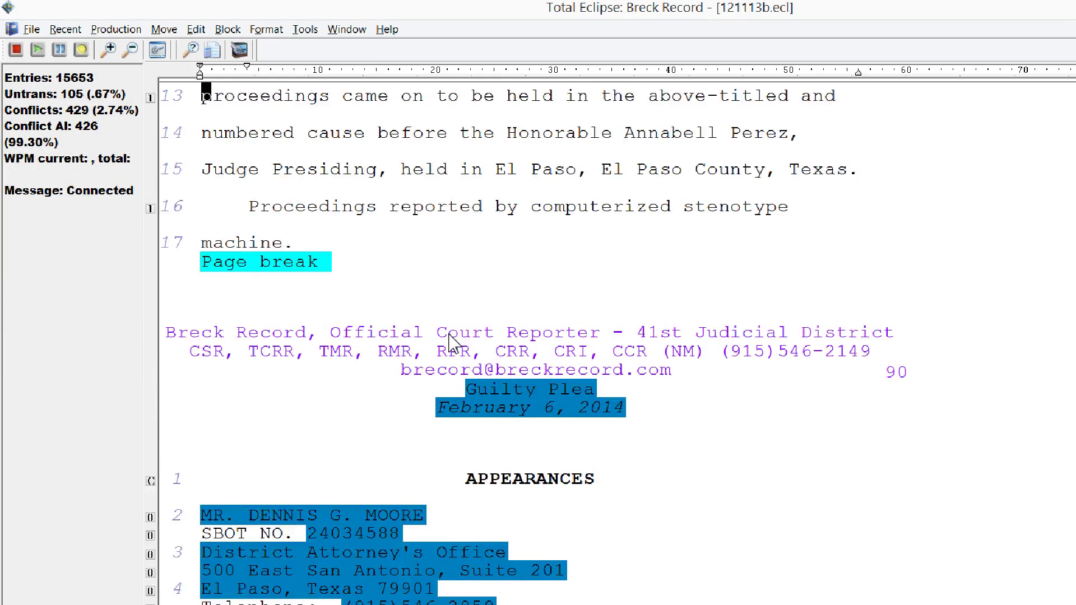
{"action": "key", "text": "Down"}
{"action": "key", "text": "Down"}
{"action": "key", "text": "F3"}
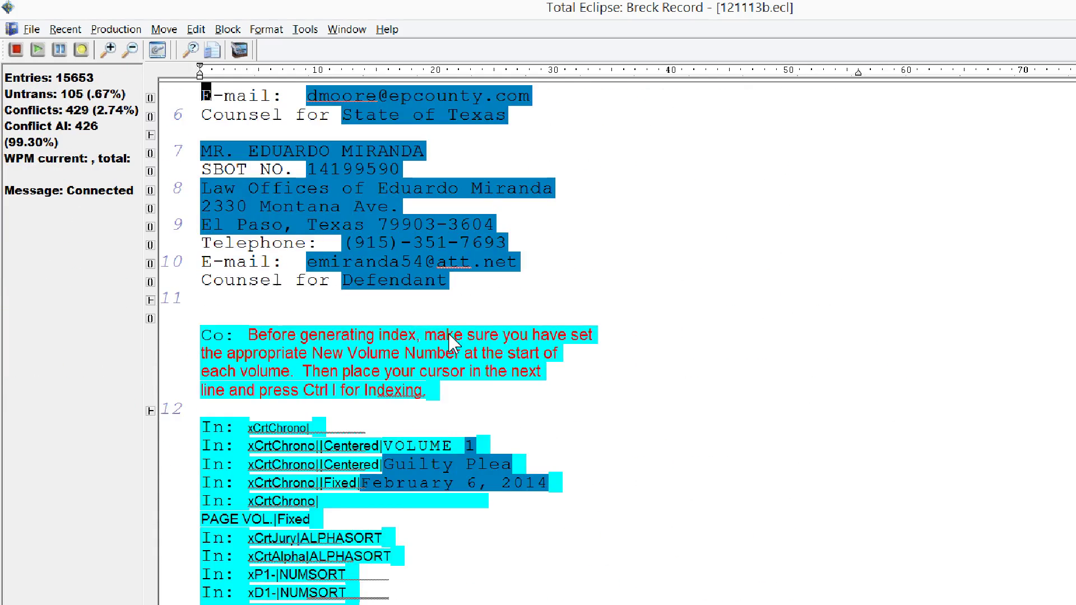
{"action": "key", "text": "F3"}
{"action": "key", "text": "F3"}
{"action": "key", "text": "F3"}
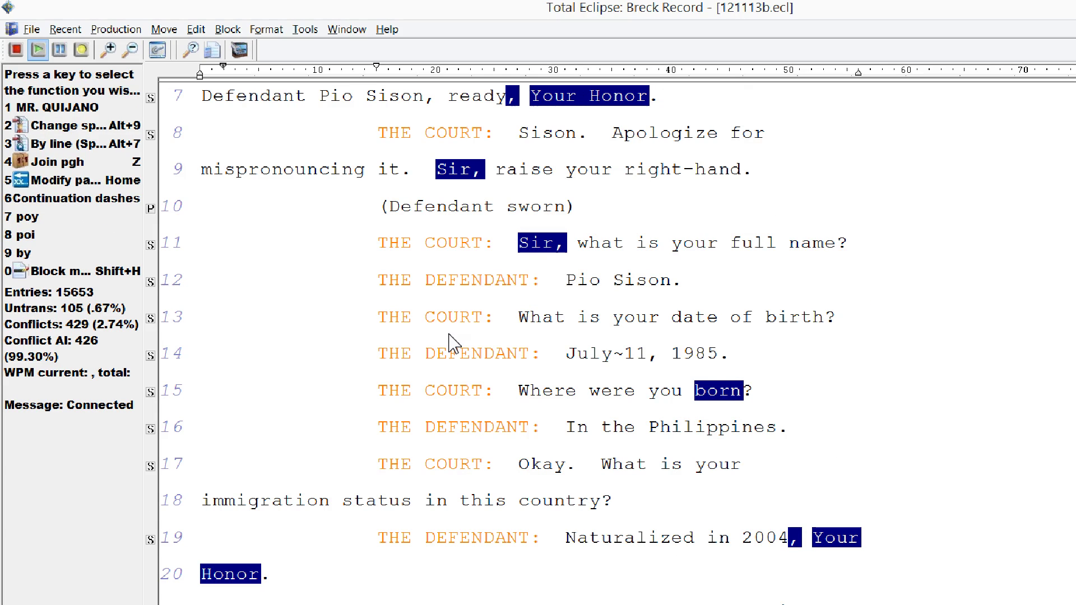
- Stop playback and reopen 121113b.ecl's job variables to confirm the WAV=020614 entry
{"action": "key", "text": "Escape"}
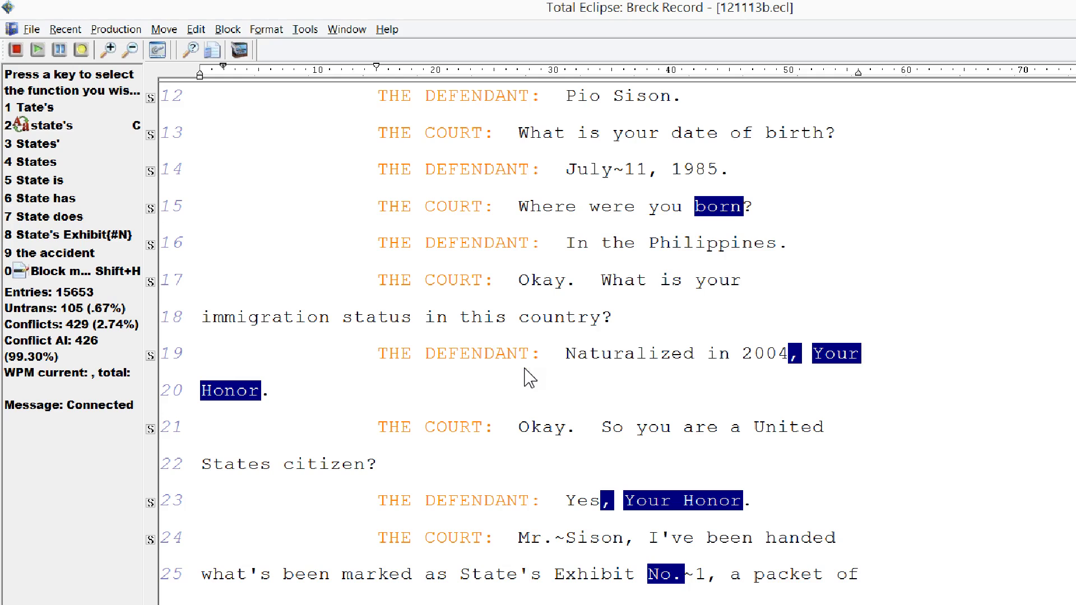
{"action": "key", "text": "ctrl+j"}
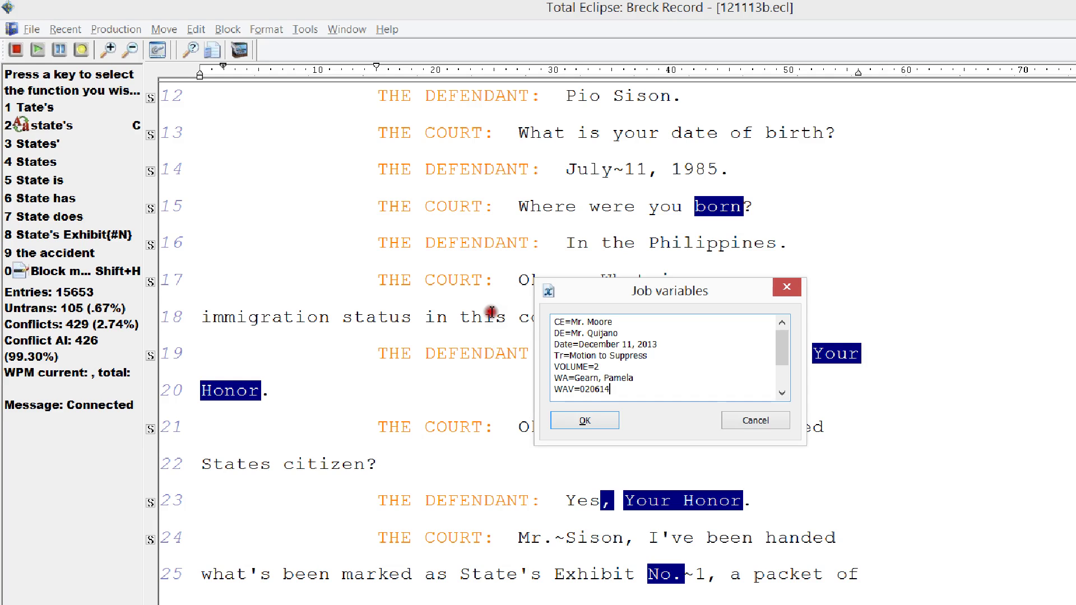
- Replace the WAV= job variable with the original WS line and close Job variables
{"action": "key", "text": "BackSpace"}
{"action": "key", "text": "BackSpace"}
{"action": "key", "text": "BackSpace"}
{"action": "key", "text": "BackSpace"}
{"action": "key", "text": "BackSpace"}
{"action": "key", "text": "BackSpace"}
{"action": "key", "text": "BackSpace"}
{"action": "key", "text": "BackSpace"}
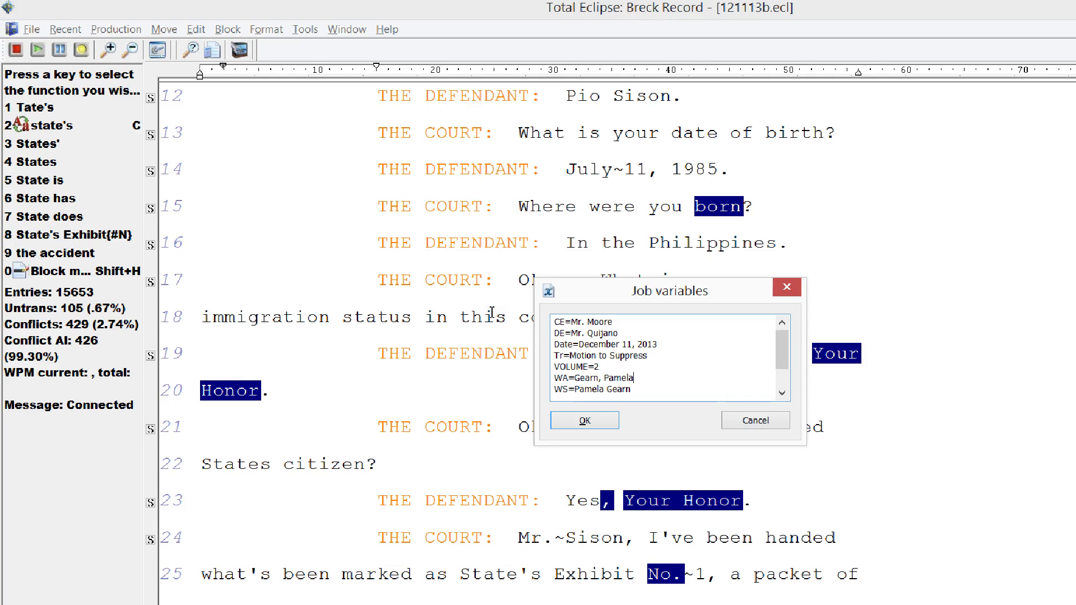
{"action": "key", "text": "Return"}
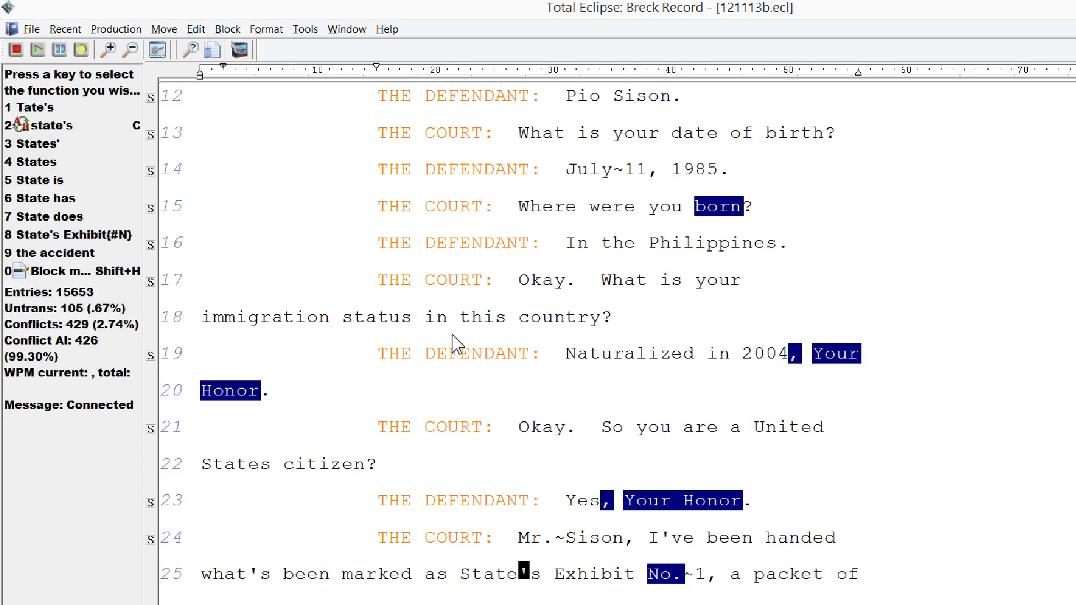
- Go to page 75, play its audio, then bring up the Play Folder in File Explorer
{"action": "key", "text": "ctrl+g"}
{"action": "type", "text": "75"}
{"action": "key", "text": "Return"}
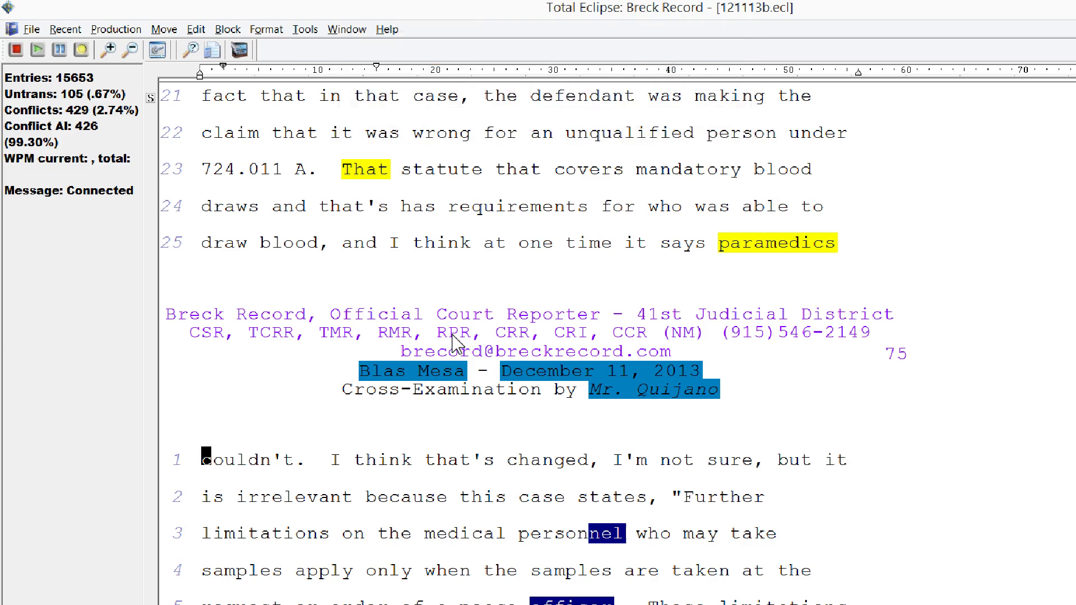
{"action": "key", "text": "F5"}
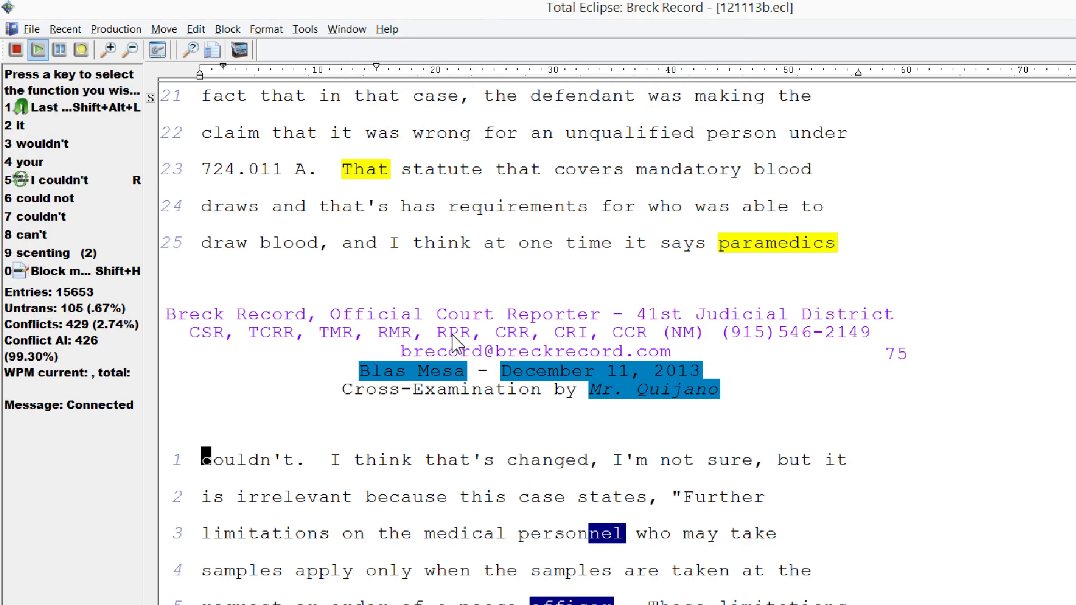
{"action": "key", "text": "Down"}
{"action": "key", "text": "Down"}
{"action": "key", "text": "Down"}
{"action": "key", "text": "Down"}
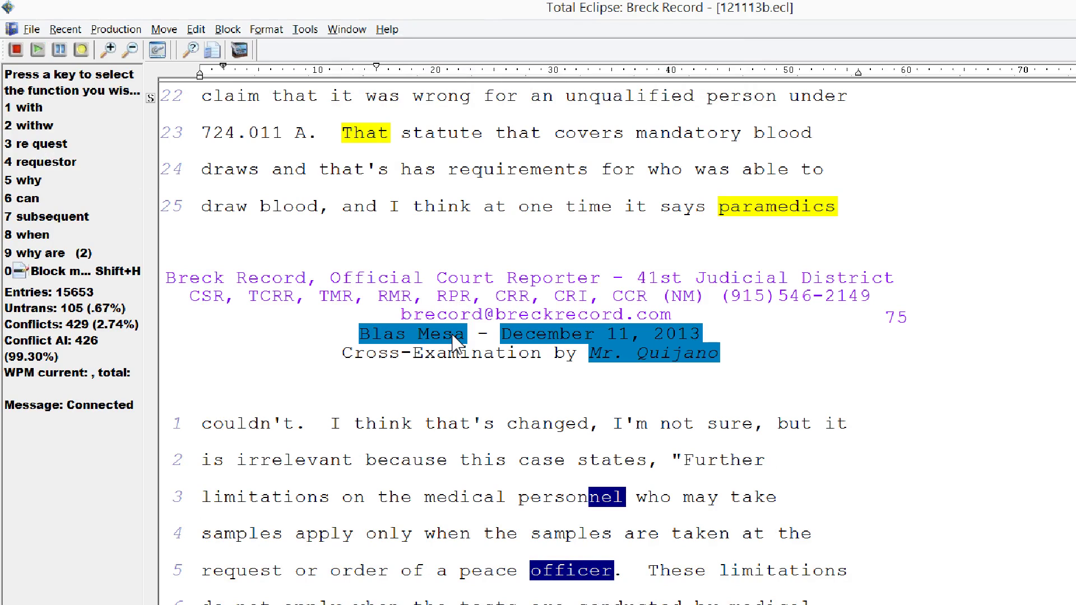
{"action": "left_click", "coordinate": [92, 594]}
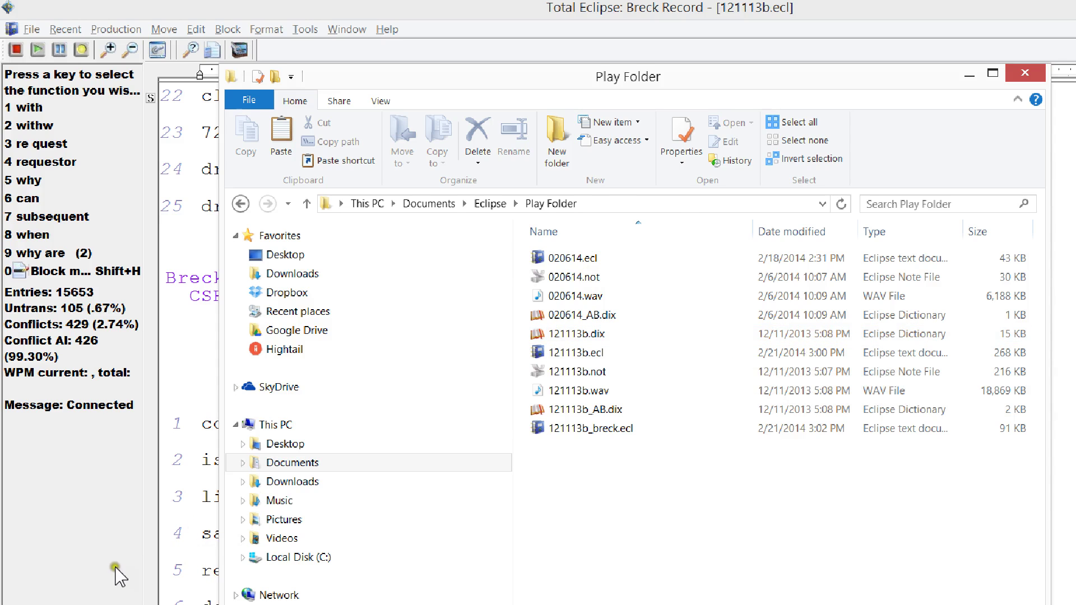
- Bring Total Eclipse forward and switch from 121113b.ecl to 121113b_breck.ecl and back
{"action": "left_click", "coordinate": [84, 558]}
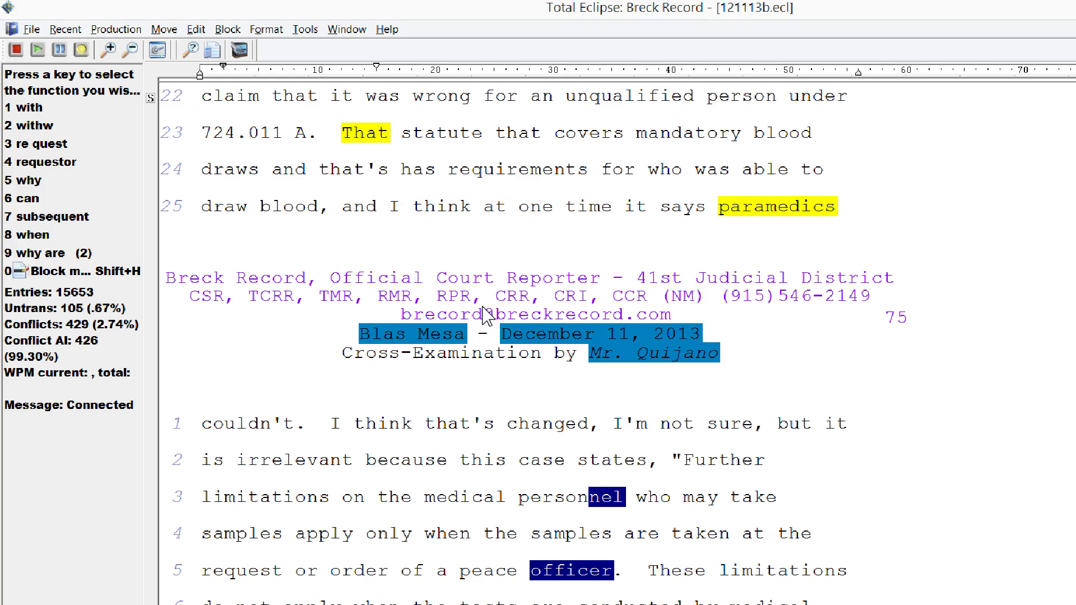
{"action": "key", "text": "ctrl+Tab"}
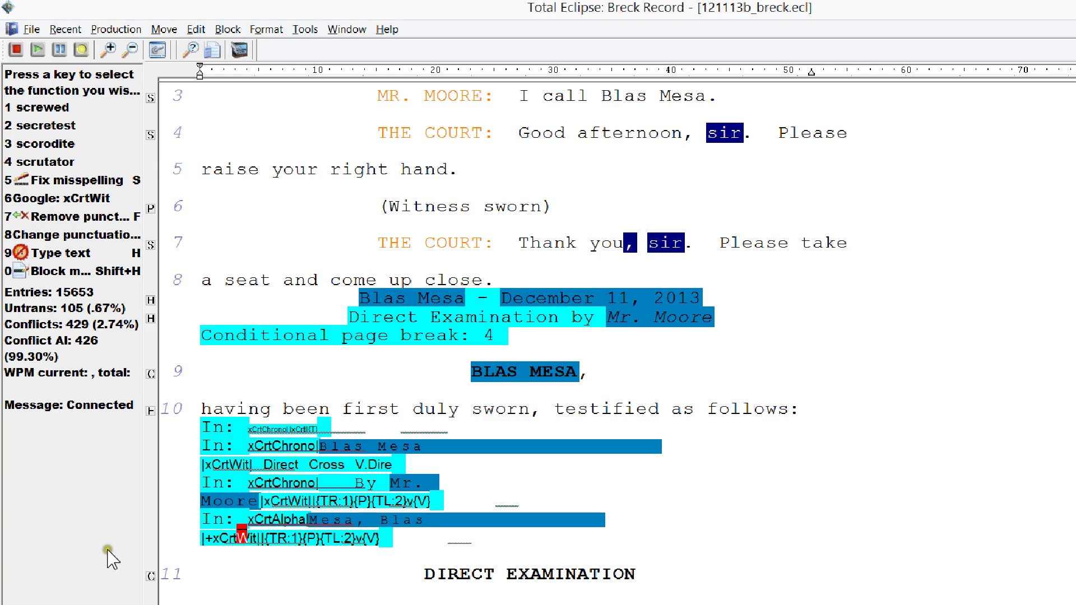
{"action": "left_click", "coordinate": [85, 558]}
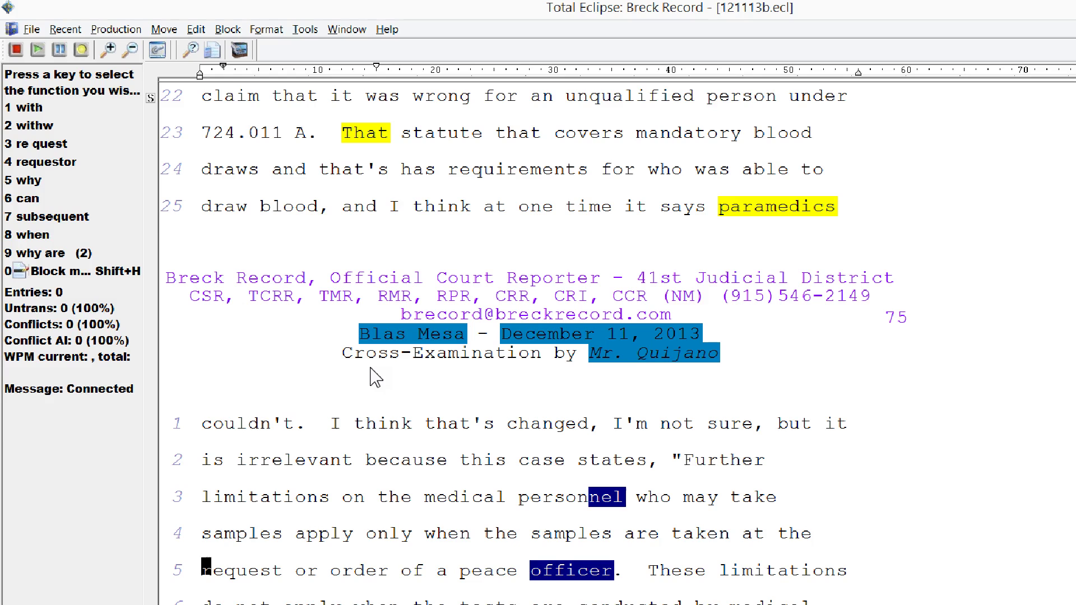
- Bring up the Play Folder and select 121113b.wav, starting then cancelling a rename
{"action": "left_click", "coordinate": [91, 592]}
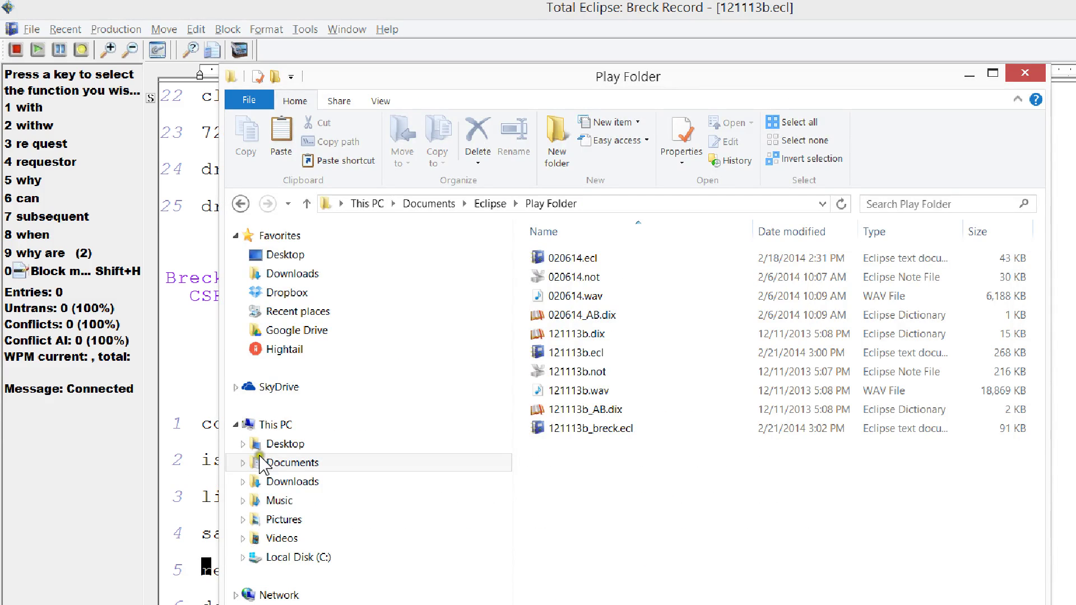
{"action": "left_click", "coordinate": [516, 372]}
{"action": "key", "text": "Up"}
{"action": "key", "text": "Up"}
{"action": "key", "text": "Up"}
{"action": "key", "text": "Up"}
{"action": "key", "text": "Up"}
{"action": "key", "text": "Up"}
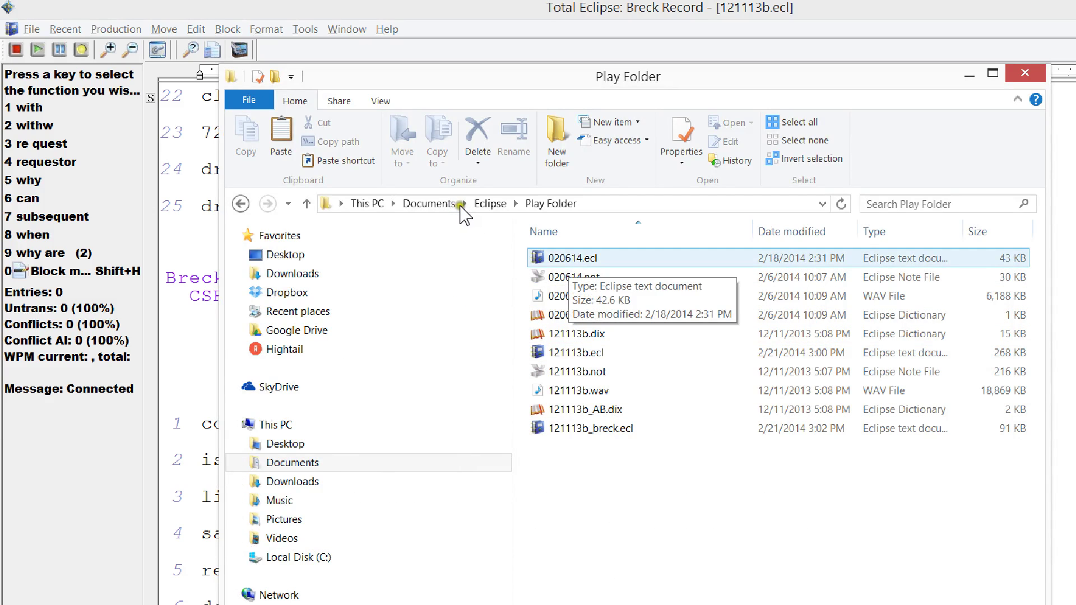
{"action": "key", "text": "Down"}
{"action": "key", "text": "Down"}
{"action": "key", "text": "Down"}
{"action": "key", "text": "Down"}
{"action": "key", "text": "Down"}
{"action": "key", "text": "Down"}
{"action": "key", "text": "Up"}
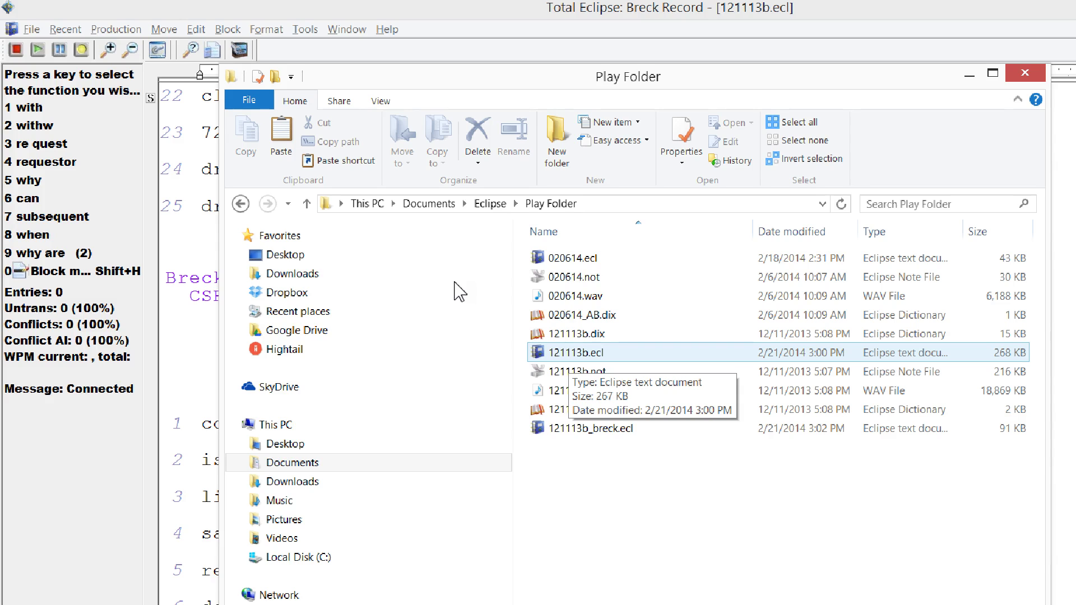
{"action": "key", "text": "Down"}
{"action": "key", "text": "Down"}
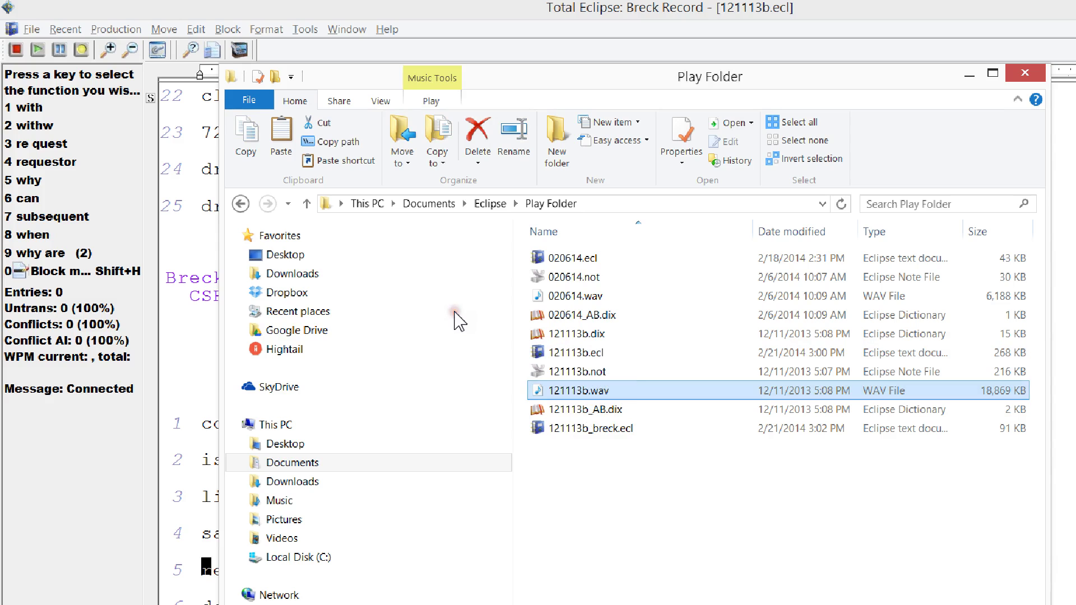
{"action": "key", "text": "F2"}
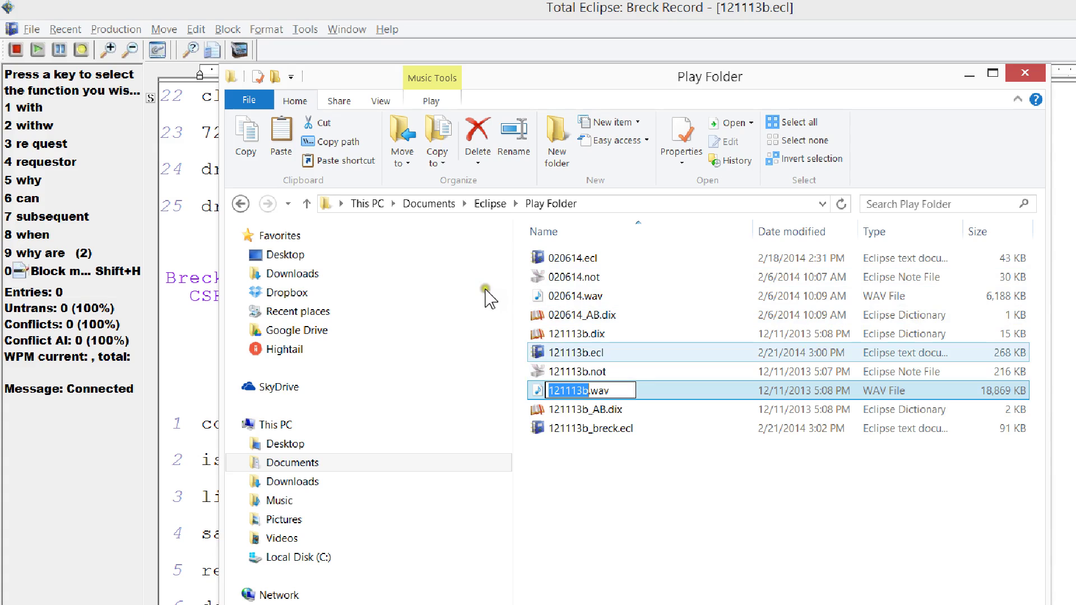
{"action": "left_click", "coordinate": [464, 281]}
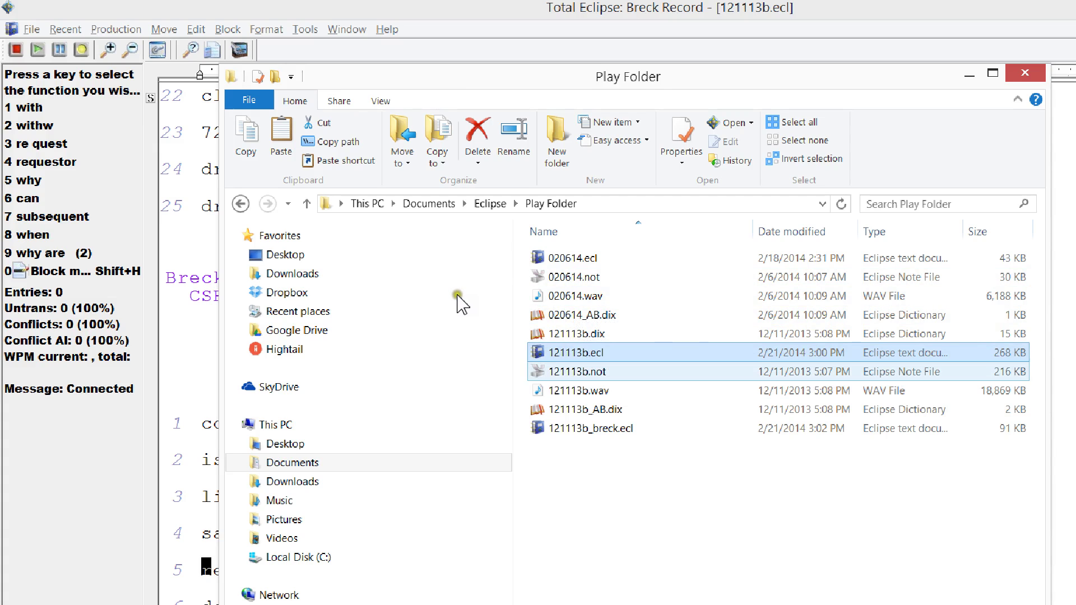
- Rename 121113b.wav to 121113bZZ.wav by adding ZZ before the extension
{"action": "key", "text": "Down"}
{"action": "key", "text": "Down"}
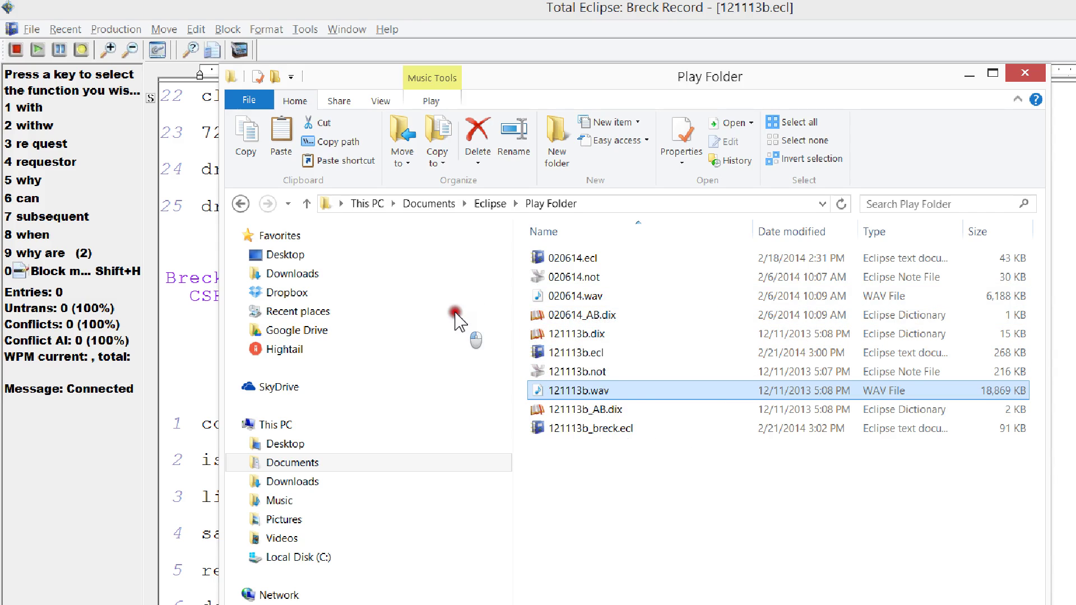
{"action": "key", "text": "F2"}
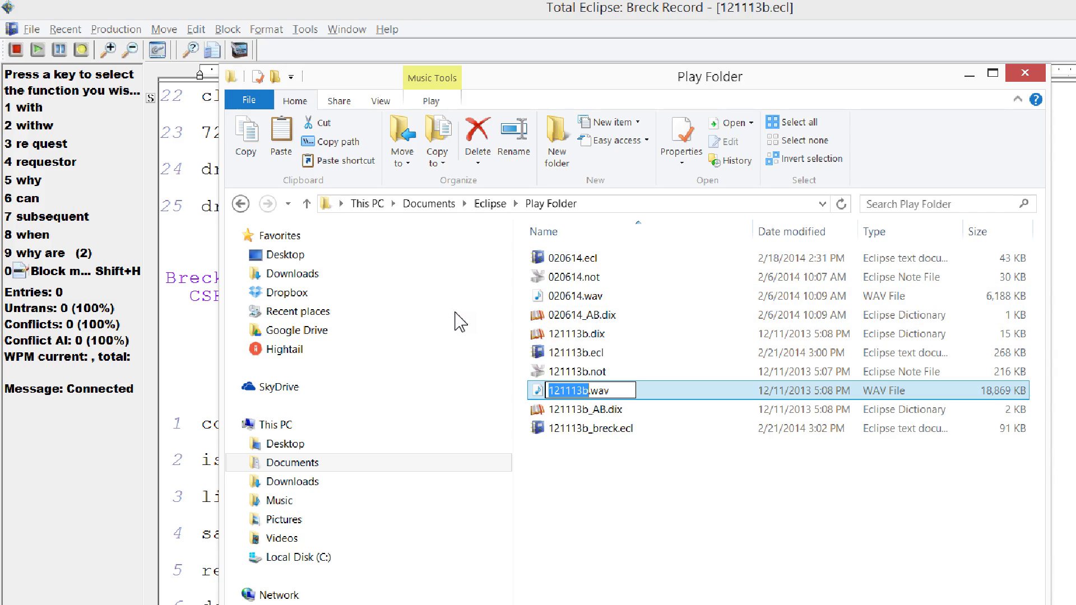
{"action": "key", "text": "Right"}
{"action": "type", "text": "ZZ"}
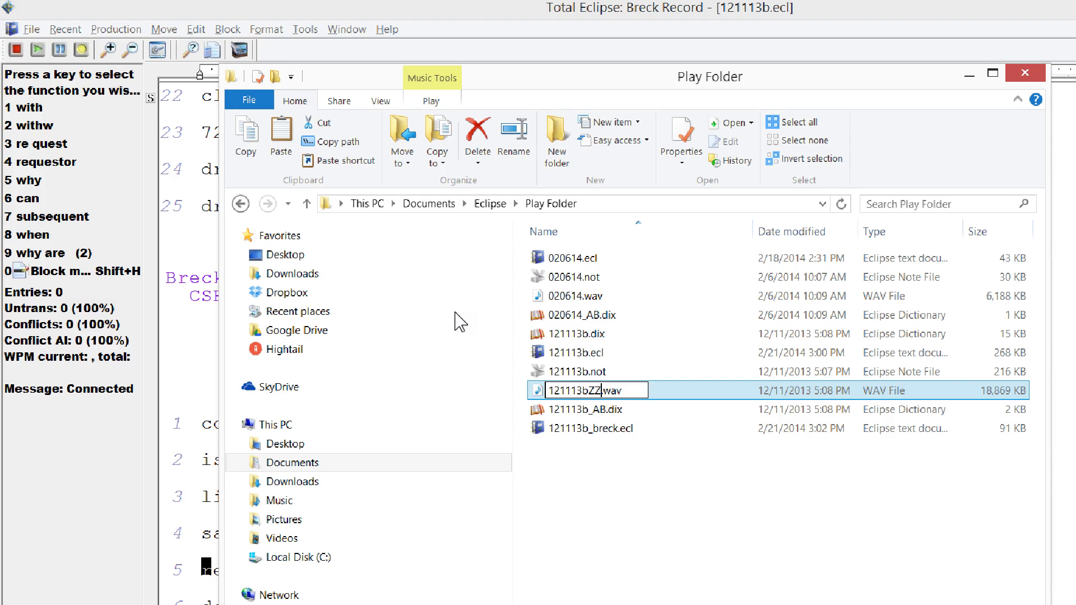
{"action": "key", "text": "Return"}
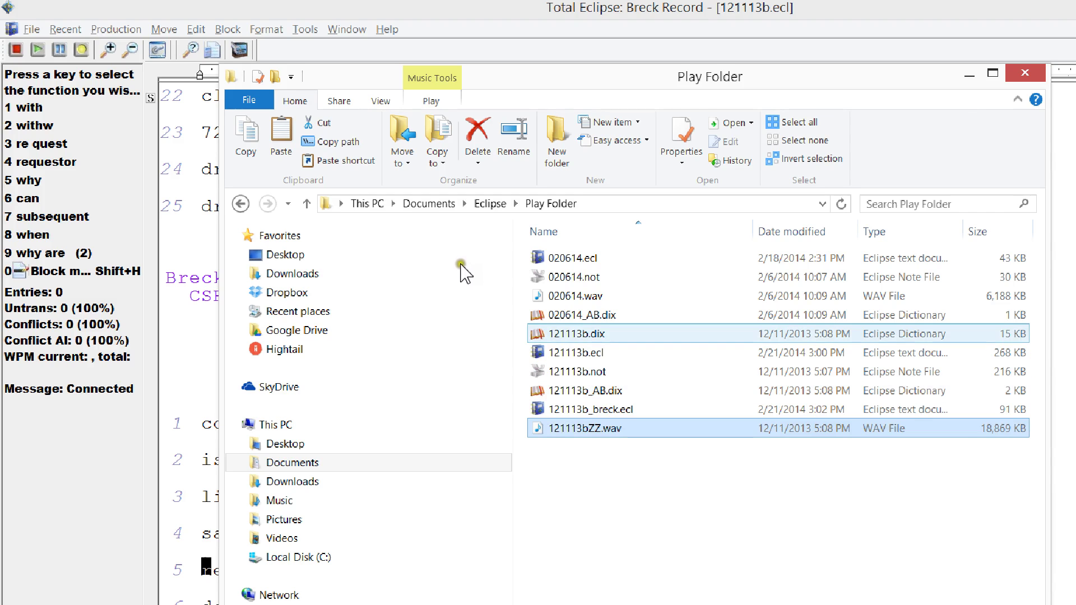
{"action": "left_click", "coordinate": [454, 240]}
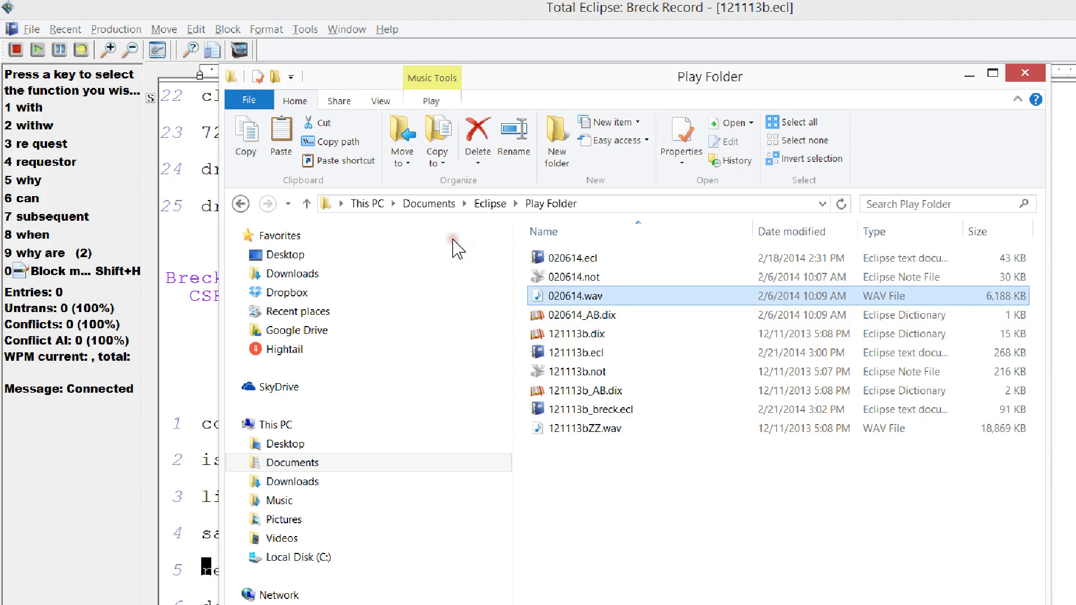
- Abandon a stray rename of 020614.wav, then rename 121113bZZ.wav back to 121113b.wav
{"action": "key", "text": "F2"}
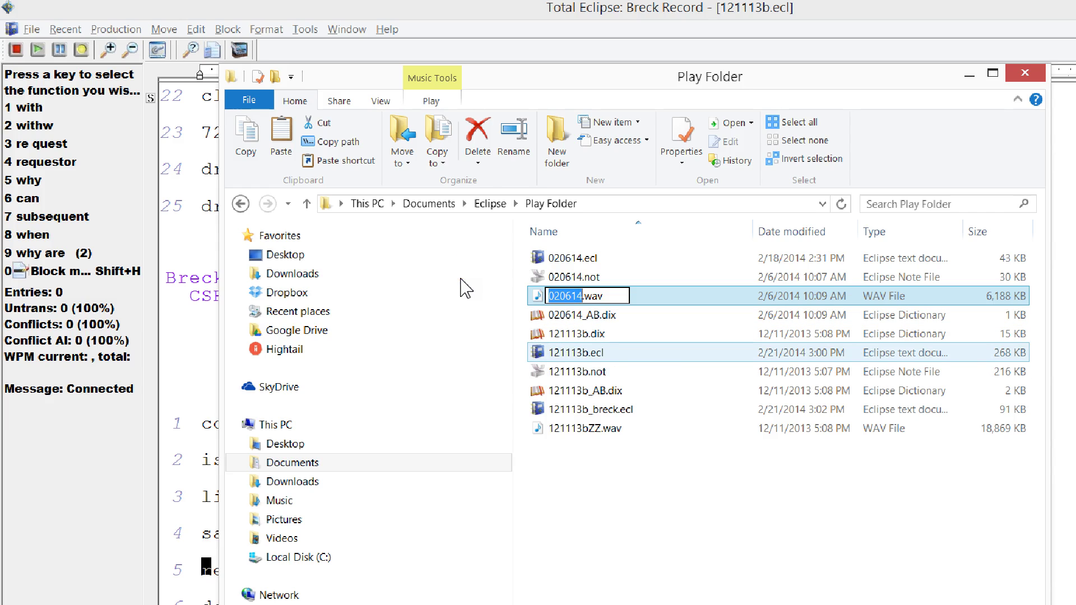
{"action": "left_click", "coordinate": [465, 343]}
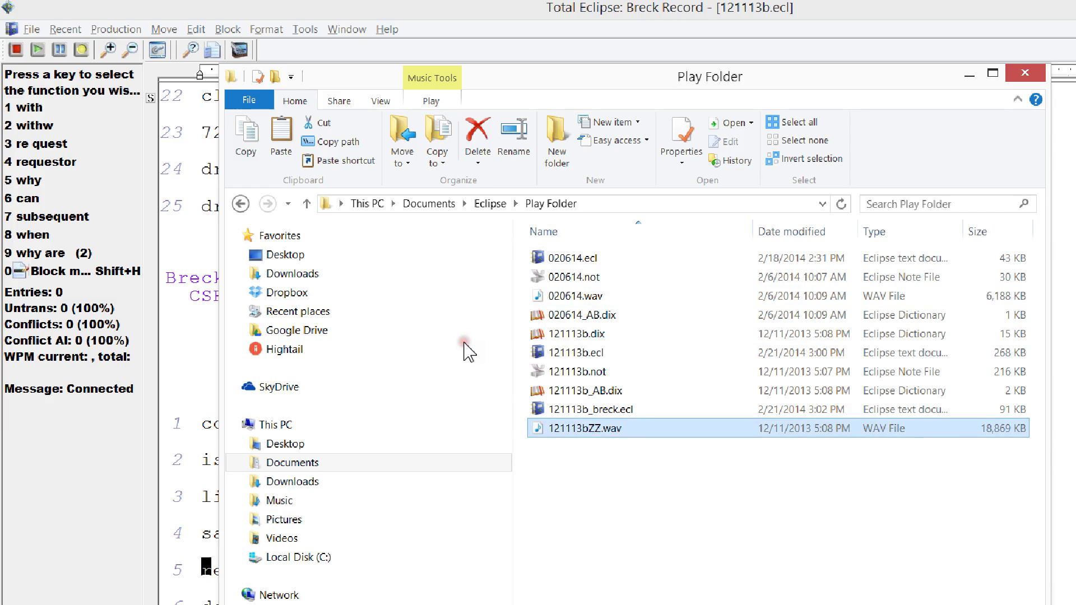
{"action": "key", "text": "F2"}
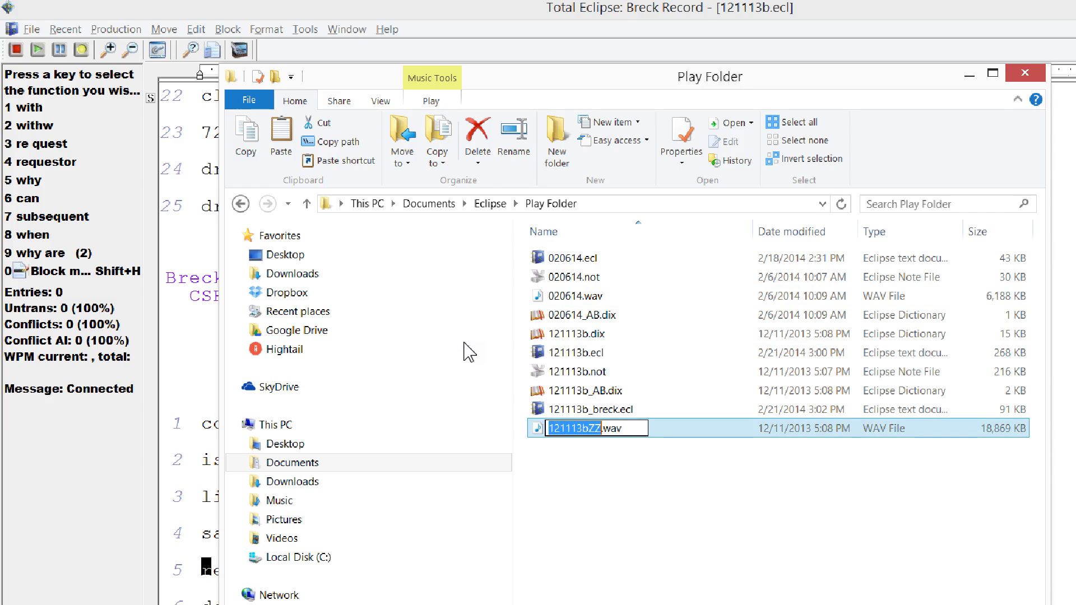
{"action": "key", "text": "Right"}
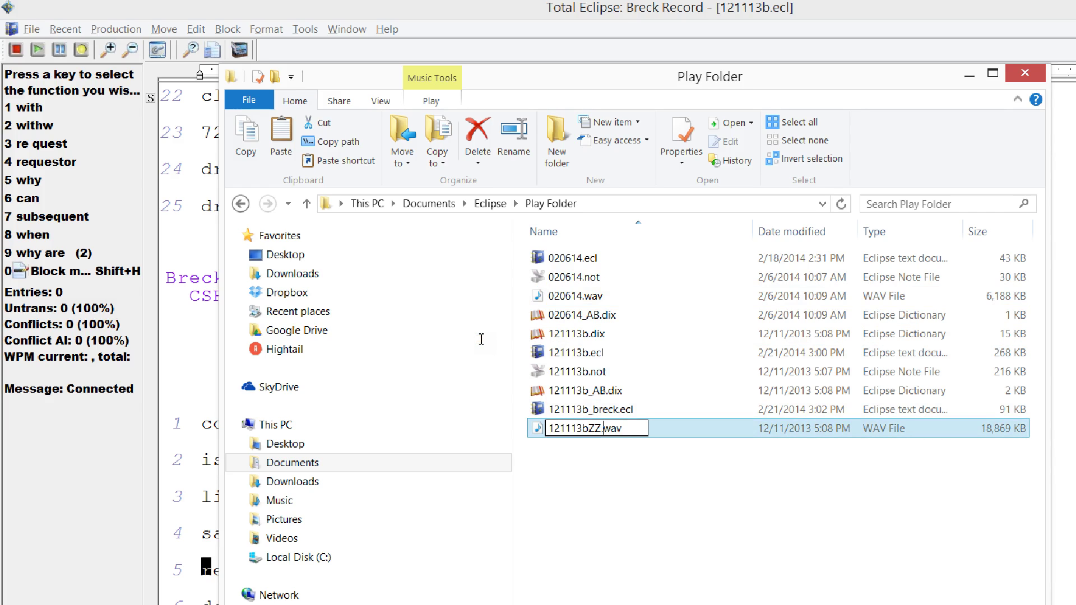
{"action": "key", "text": "BackSpace"}
{"action": "key", "text": "BackSpace"}
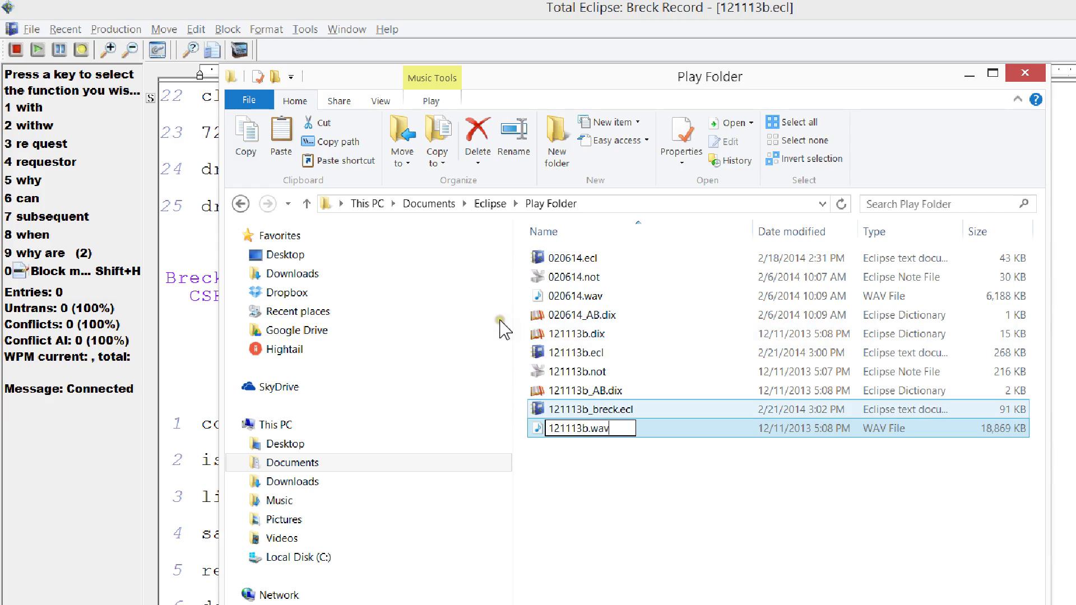
{"action": "key", "text": "Return"}
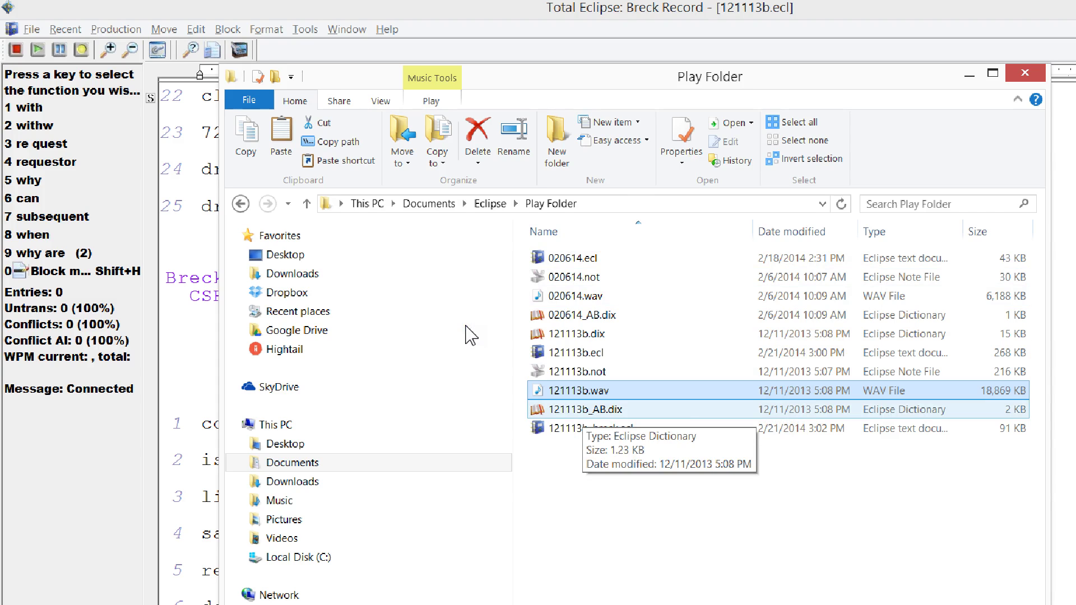
- Switch windows from the taskbar, leaving 121113b.wav with its original name in the Play Folder
{"action": "left_click", "coordinate": [388, 588]}
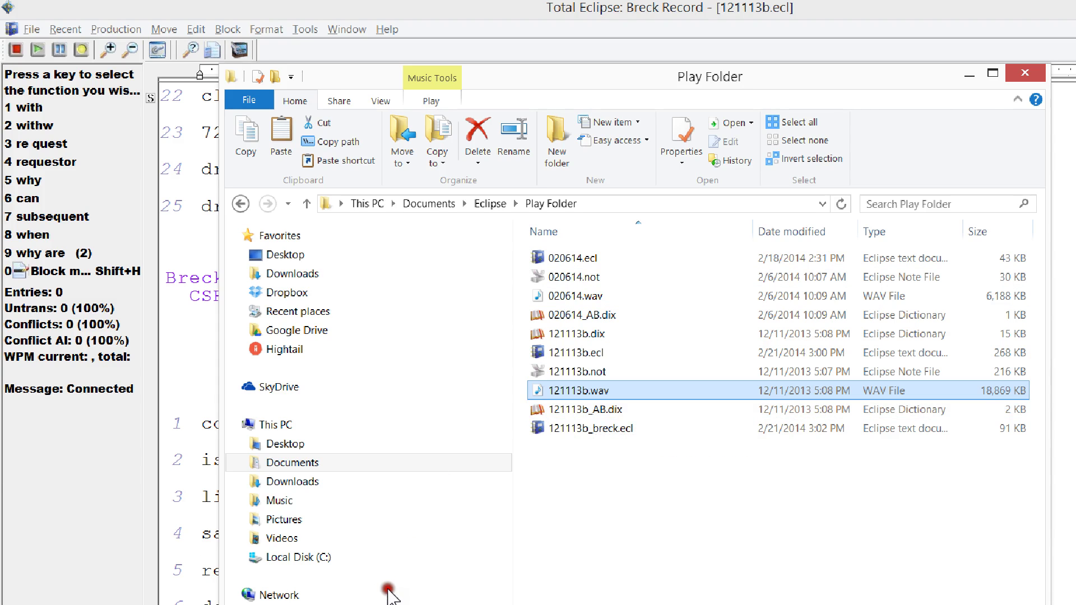